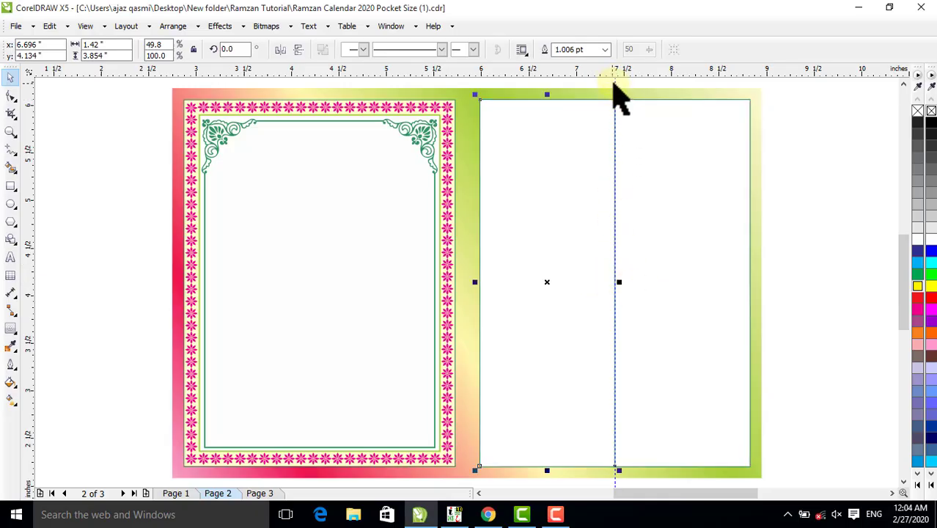
Delete the vertical guideline running along the centre of the white right-hand panel.
{"action": "left_click", "coordinate": [614, 83]}
{"action": "key", "text": "Delete"}
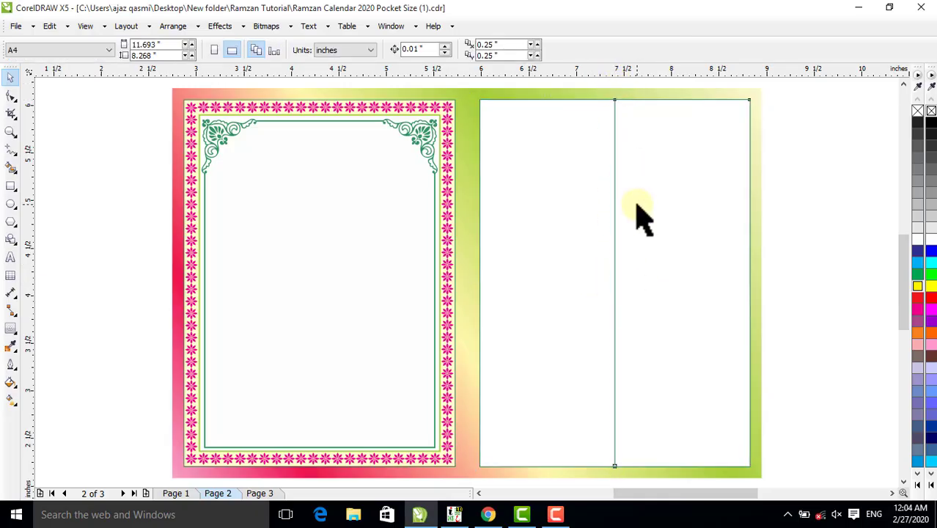
{"action": "left_click_drag", "start_coordinate": [638, 205], "coordinate": [661, 212]}
{"action": "key", "text": "ctrl+z"}
{"action": "left_click_drag", "start_coordinate": [584, 227], "coordinate": [561, 229]}
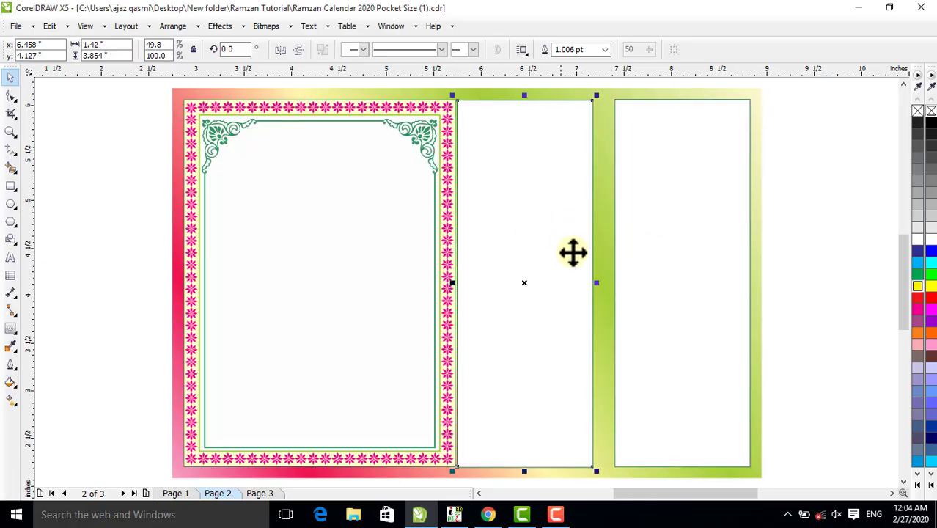
{"action": "key", "text": "ctrl+z"}
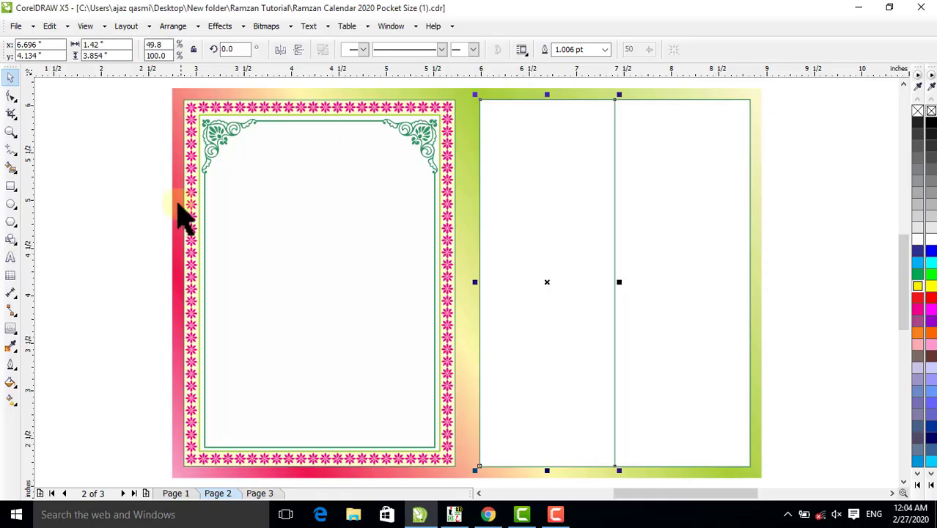
Draw a small rectangle in the right half of the white panel and size it to 0.15 by 0.15, keeping inches as units.
{"action": "left_click", "coordinate": [11, 185]}
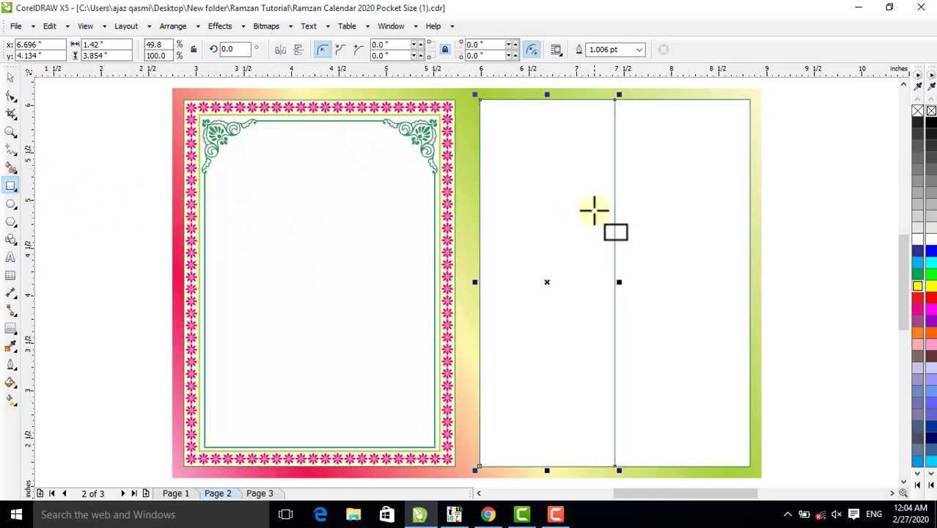
{"action": "left_click_drag", "start_coordinate": [681, 225], "coordinate": [704, 244]}
{"action": "left_click", "coordinate": [10, 76]}
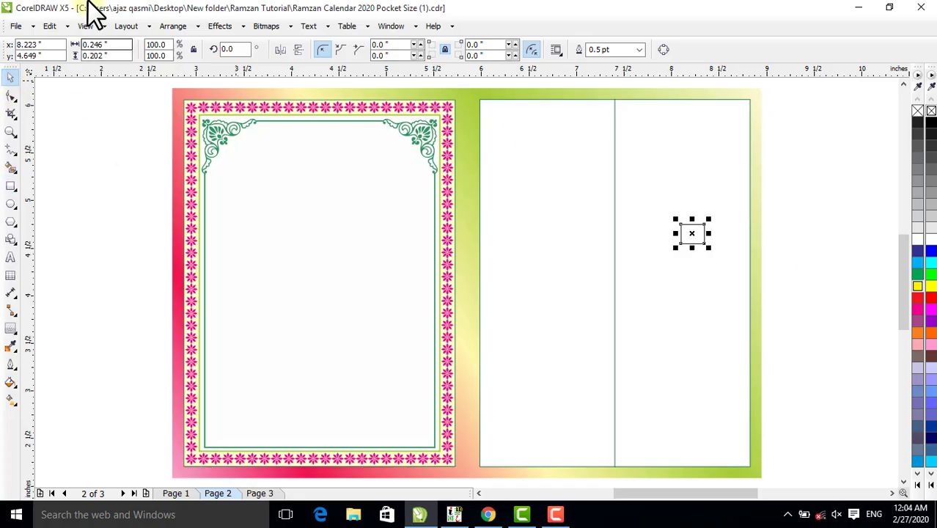
{"action": "double_click", "coordinate": [103, 45]}
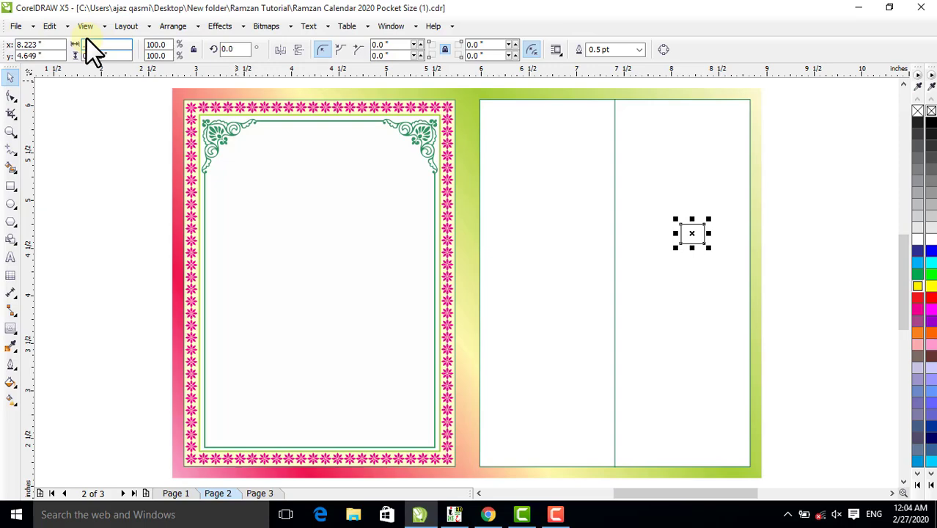
{"action": "double_click", "coordinate": [117, 55]}
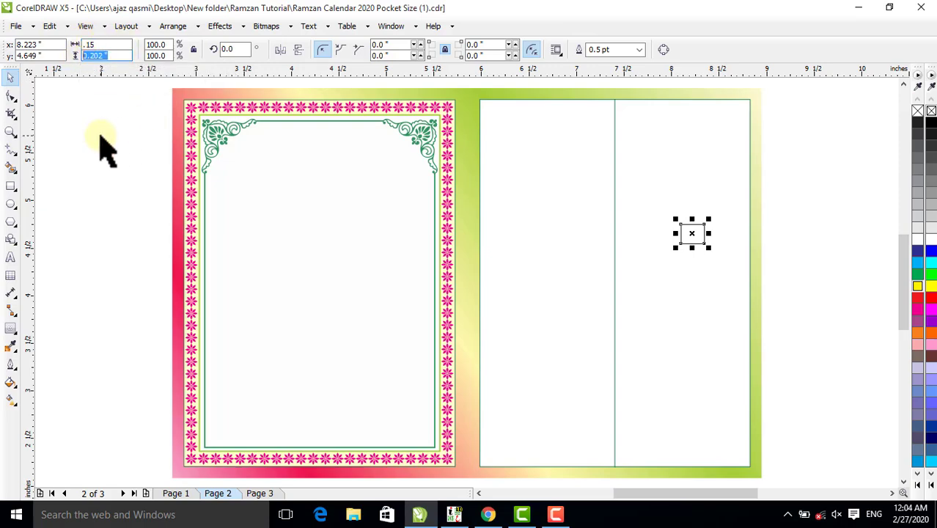
{"action": "type", "text": ".15"}
{"action": "key", "text": "Return"}
{"action": "left_click", "coordinate": [125, 167]}
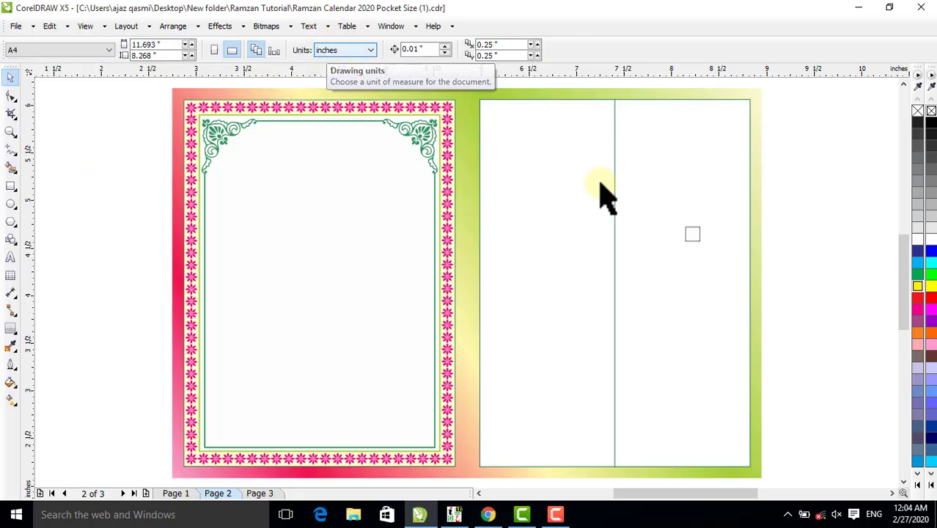
{"action": "left_click", "coordinate": [340, 51]}
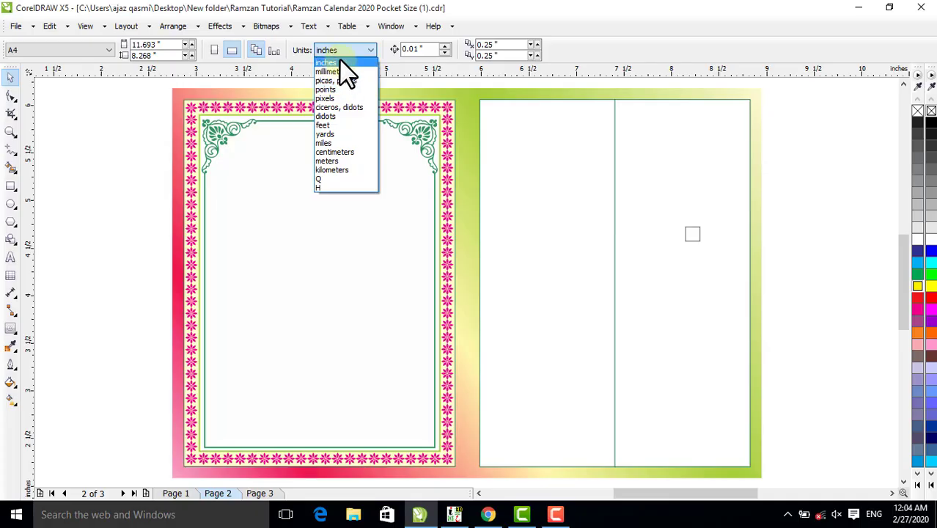
{"action": "left_click", "coordinate": [339, 62]}
Give the small square a 0.75 pt magenta outline that sits behind the fill and scales with the image.
{"action": "left_click", "coordinate": [688, 233]}
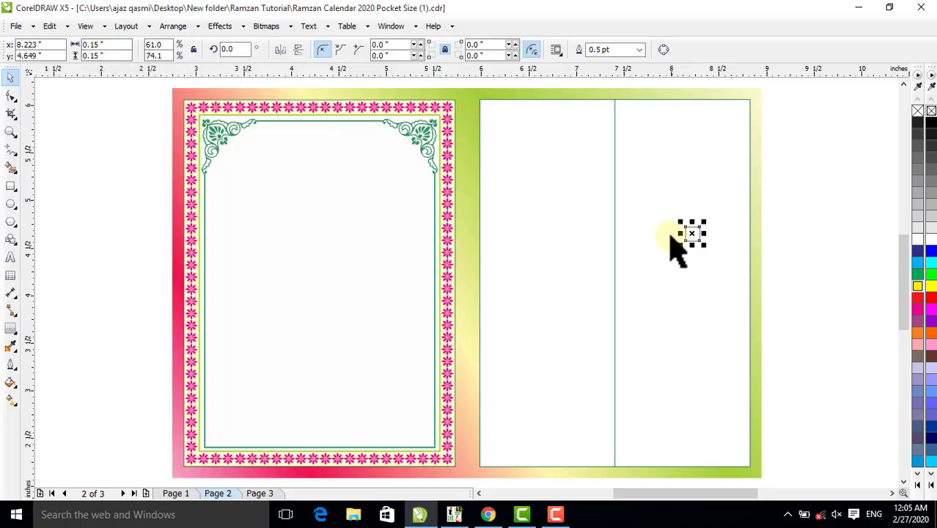
{"action": "left_click", "coordinate": [10, 132]}
{"action": "left_click_drag", "start_coordinate": [601, 179], "coordinate": [745, 270]}
{"action": "left_click", "coordinate": [10, 77]}
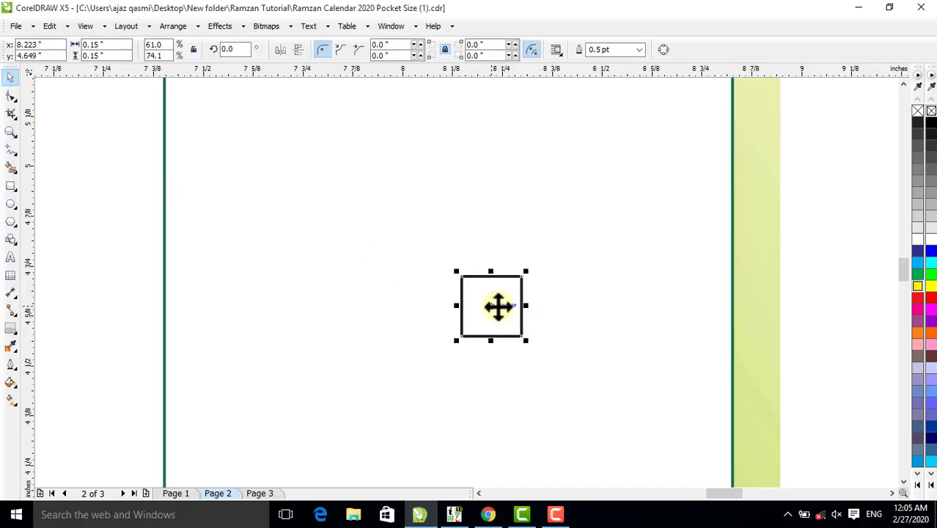
{"action": "left_click", "coordinate": [11, 364]}
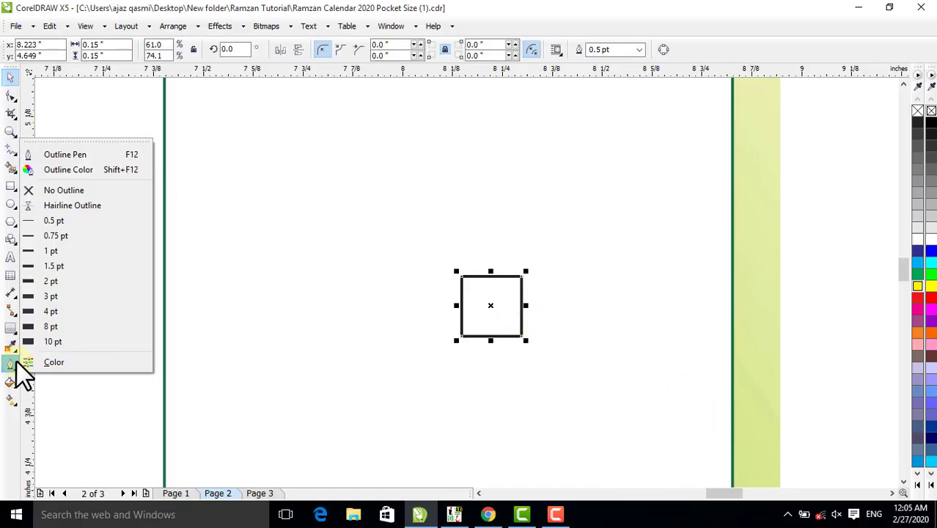
{"action": "left_click", "coordinate": [123, 155]}
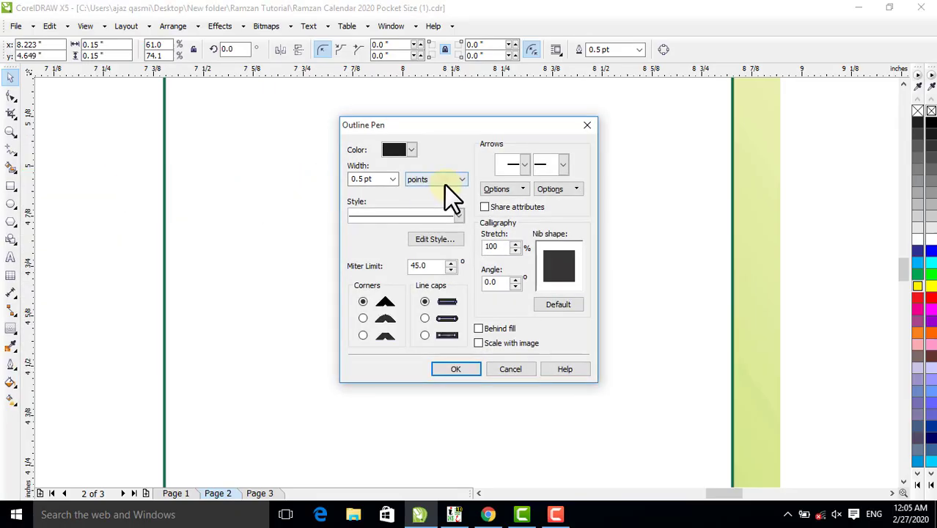
{"action": "left_click", "coordinate": [393, 179]}
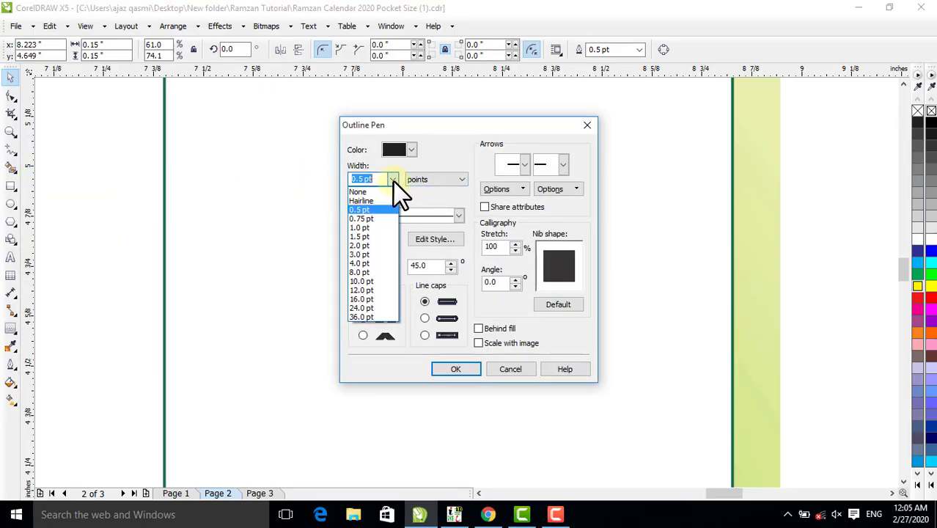
{"action": "left_click", "coordinate": [373, 219]}
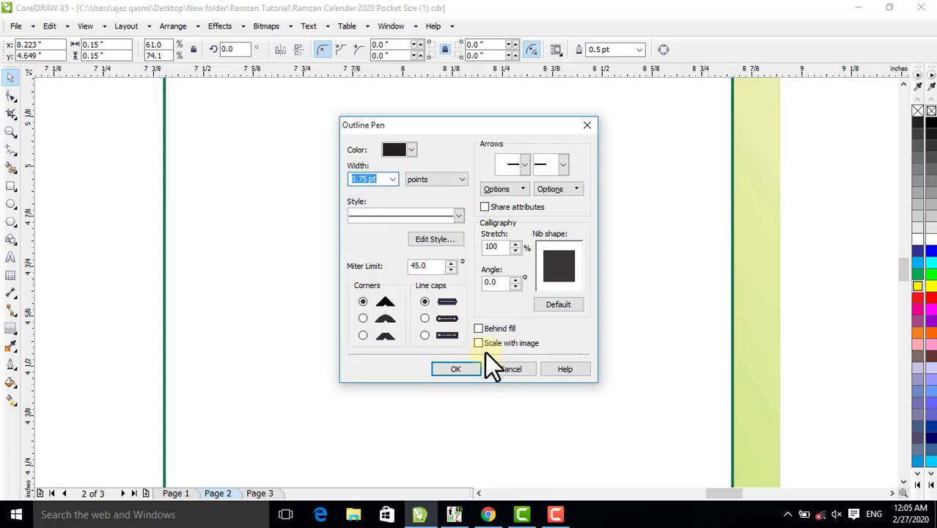
{"action": "left_click", "coordinate": [478, 328]}
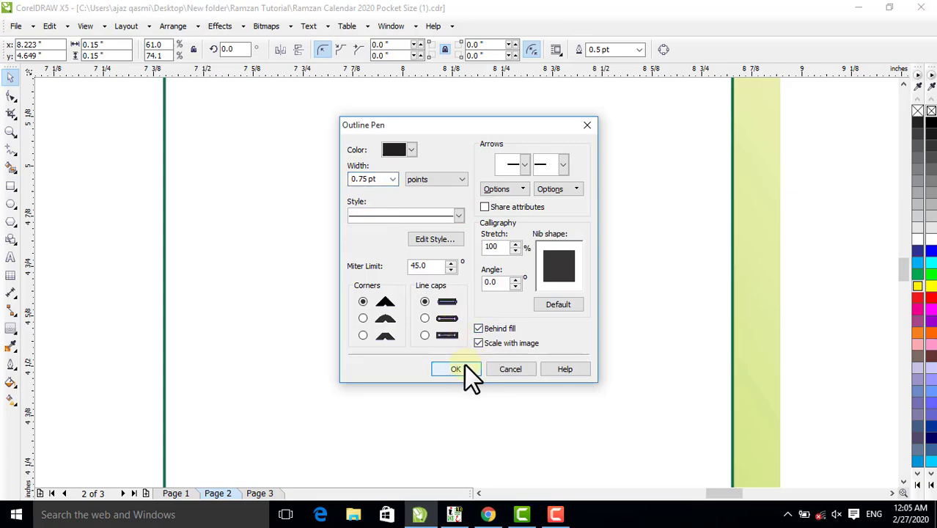
{"action": "left_click", "coordinate": [465, 364]}
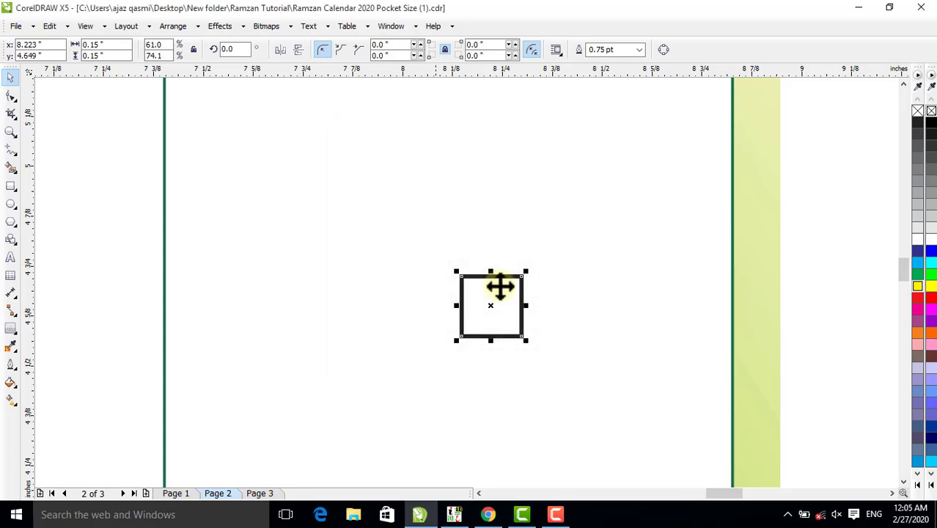
{"action": "right_click", "coordinate": [917, 309]}
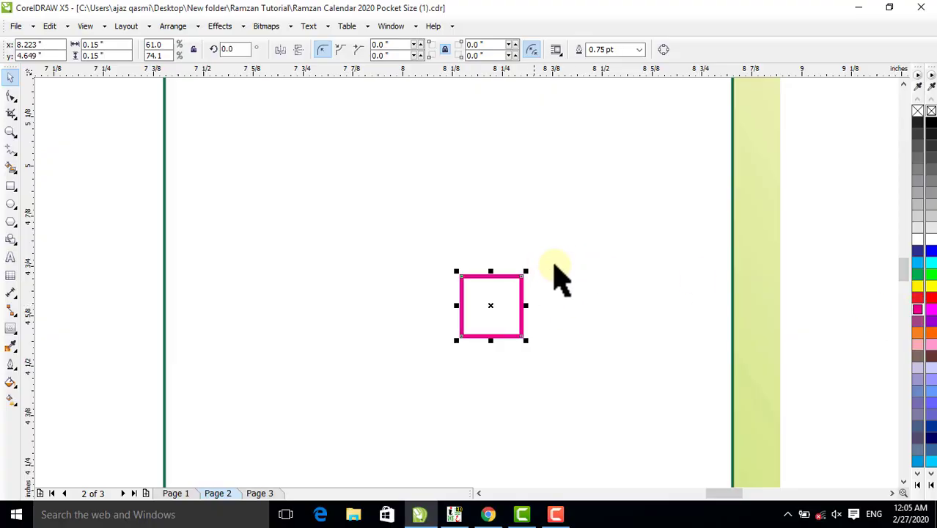
Fill the small square with a radial two-colour fountain fill from light pink (magenta 20) to white.
{"action": "left_click", "coordinate": [11, 382]}
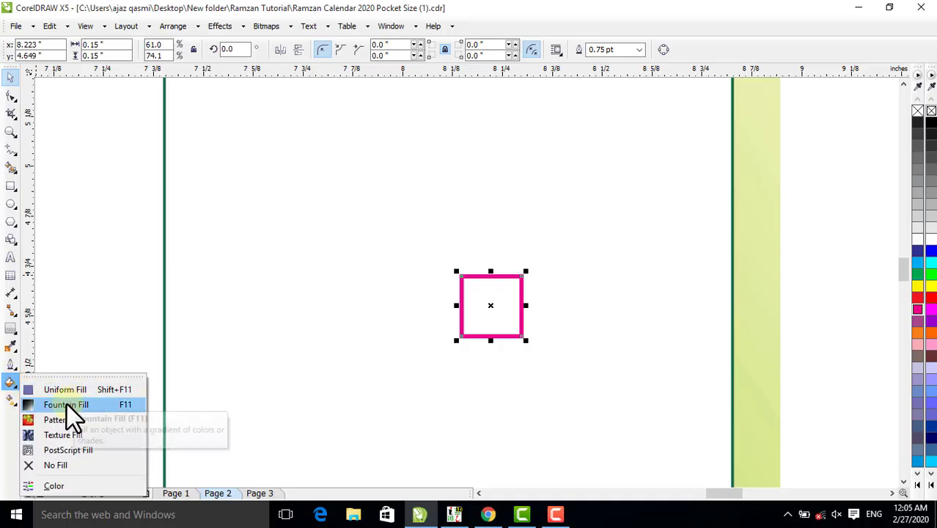
{"action": "left_click", "coordinate": [125, 406]}
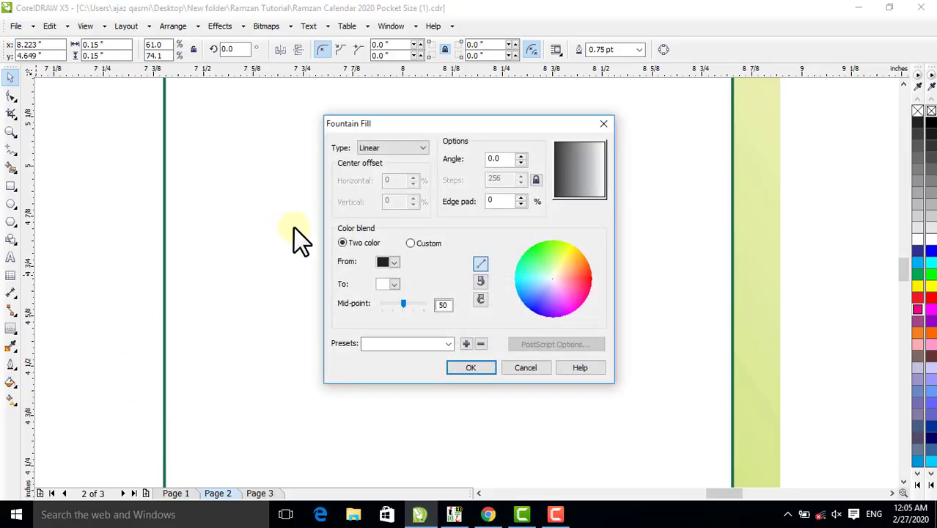
{"action": "left_click", "coordinate": [413, 148]}
{"action": "left_click", "coordinate": [381, 169]}
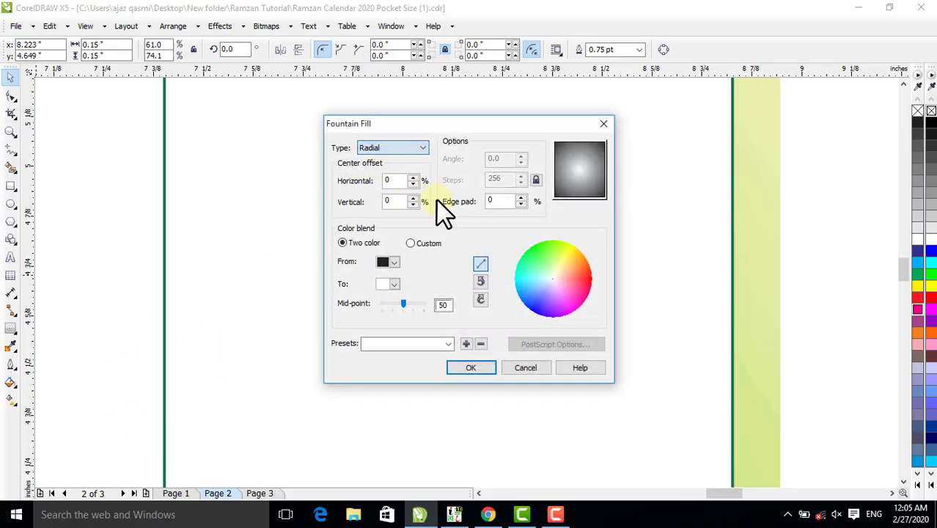
{"action": "left_click", "coordinate": [394, 262]}
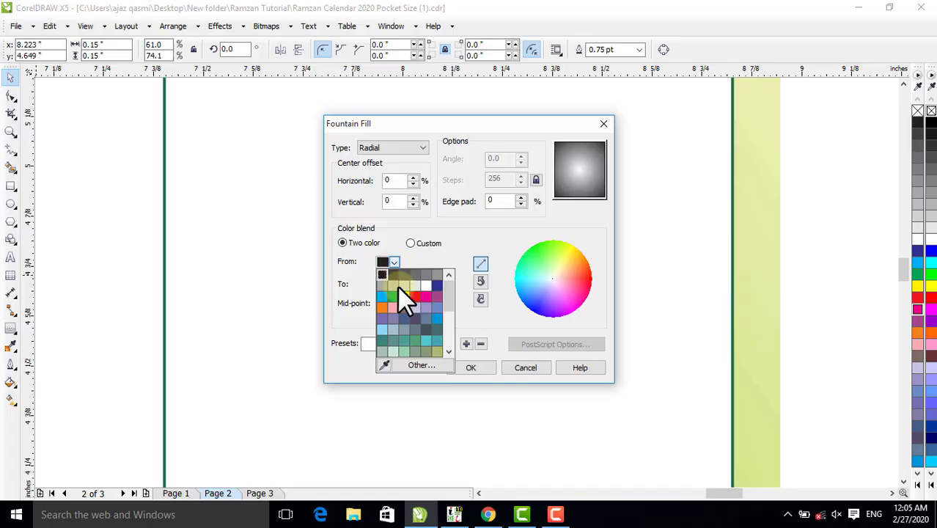
{"action": "left_click", "coordinate": [420, 365]}
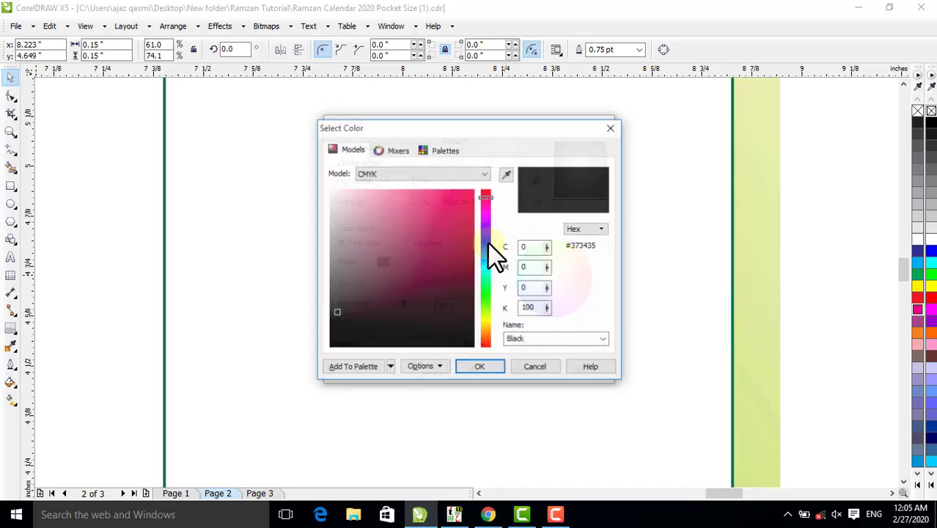
{"action": "double_click", "coordinate": [532, 267]}
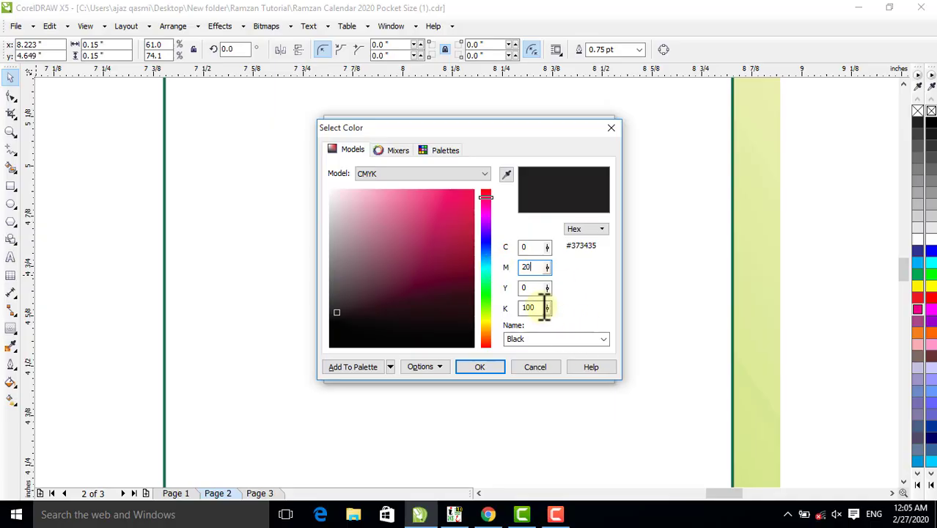
{"action": "double_click", "coordinate": [525, 308]}
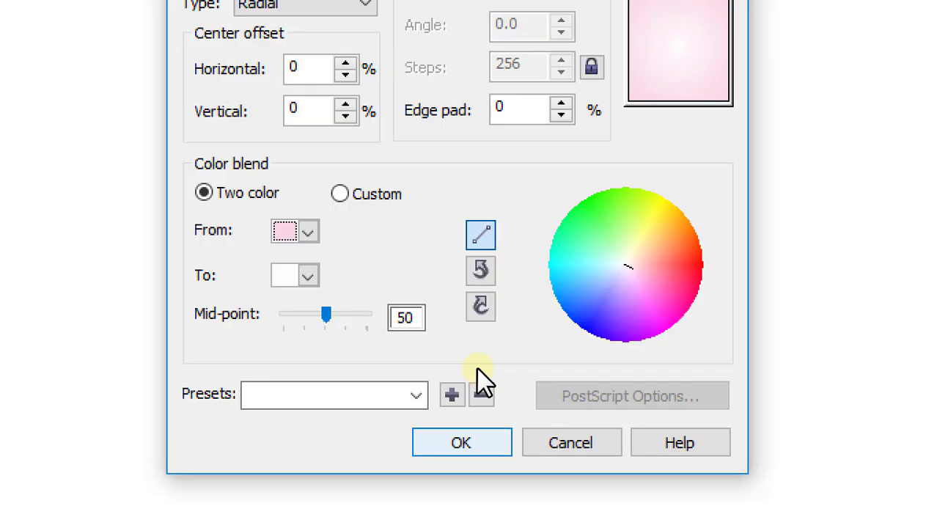
{"action": "key", "text": "Return"}
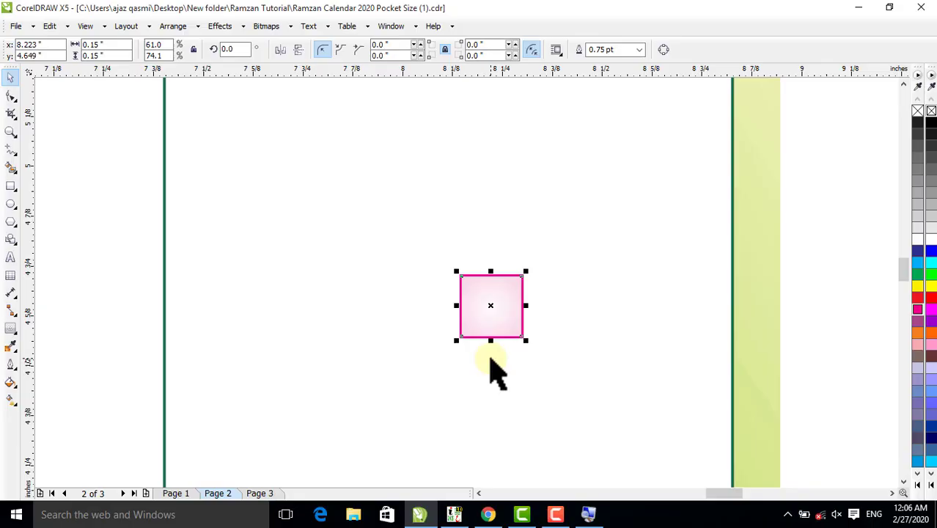
Move the pink square rightwards and align it with the right edge of the white panel's right half.
{"action": "key", "text": "shift+F4"}
{"action": "left_click_drag", "start_coordinate": [844, 176], "coordinate": [616, 270]}
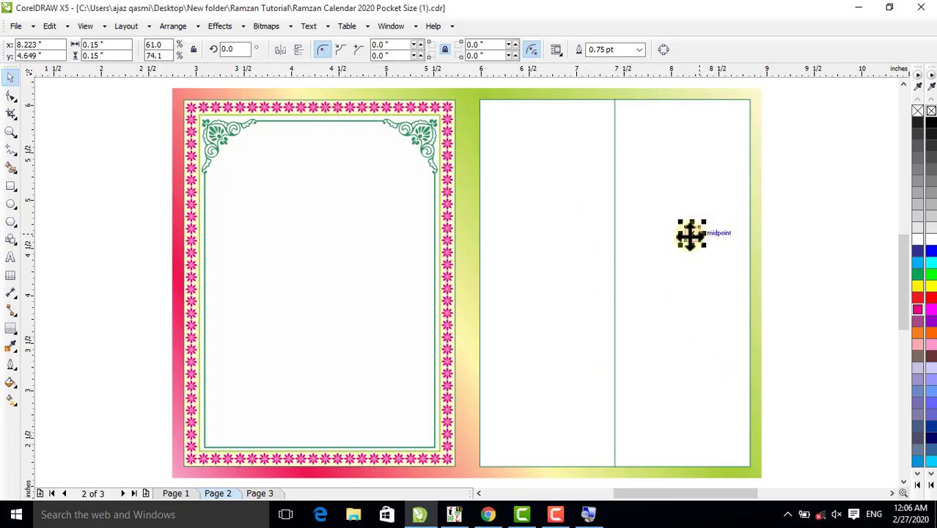
{"action": "left_click_drag", "start_coordinate": [691, 235], "coordinate": [723, 236]}
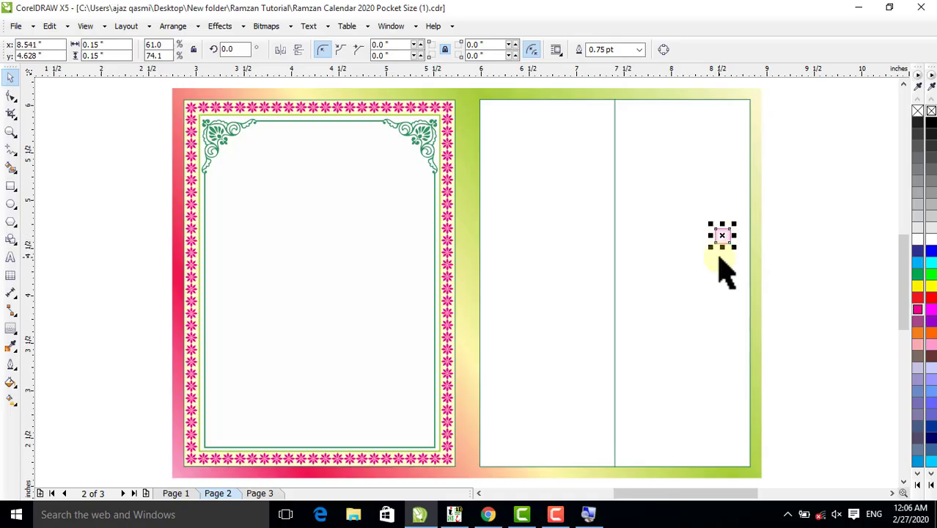
{"action": "left_click", "coordinate": [720, 256]}
{"action": "key", "text": "r"}
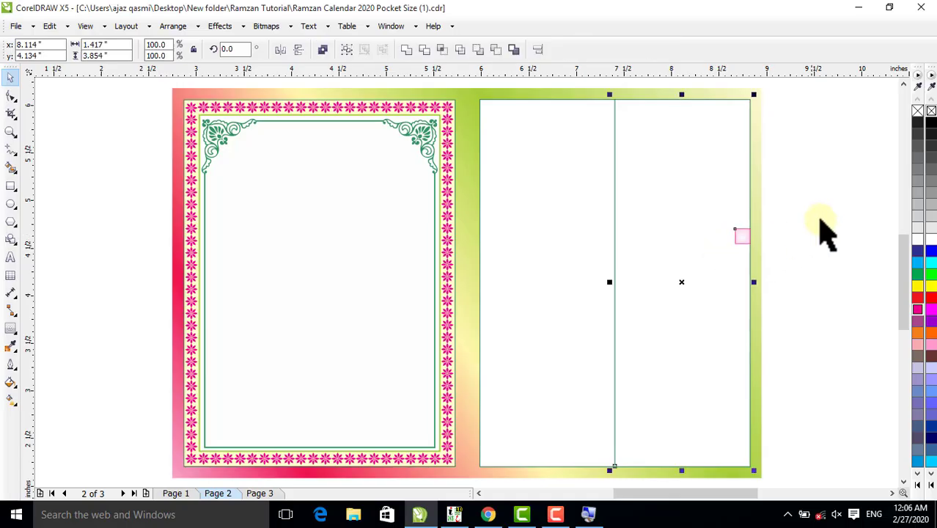
Make 14 copies of the pink square in a downward column, with relative offsets of 0.0 in horizontally and -0.15 in vertically.
{"action": "left_click_drag", "start_coordinate": [819, 217], "coordinate": [710, 270]}
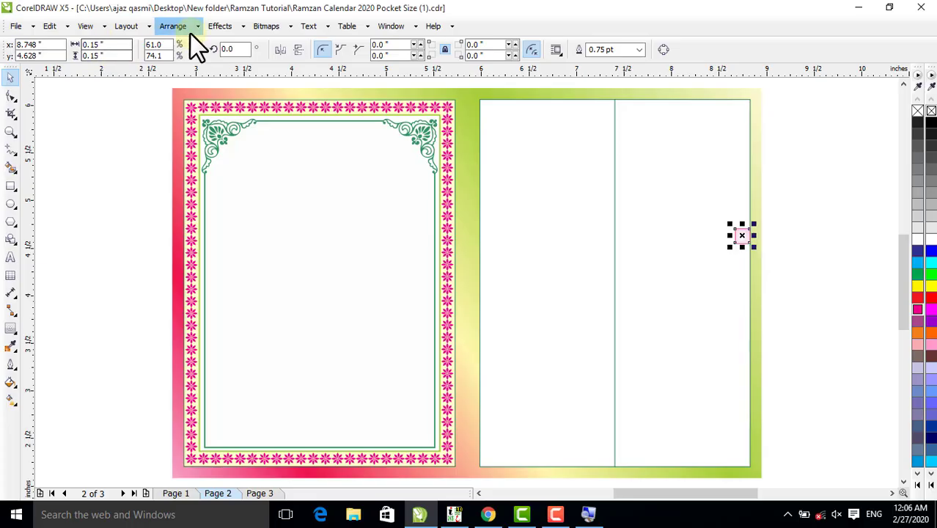
{"action": "left_click", "coordinate": [174, 27]}
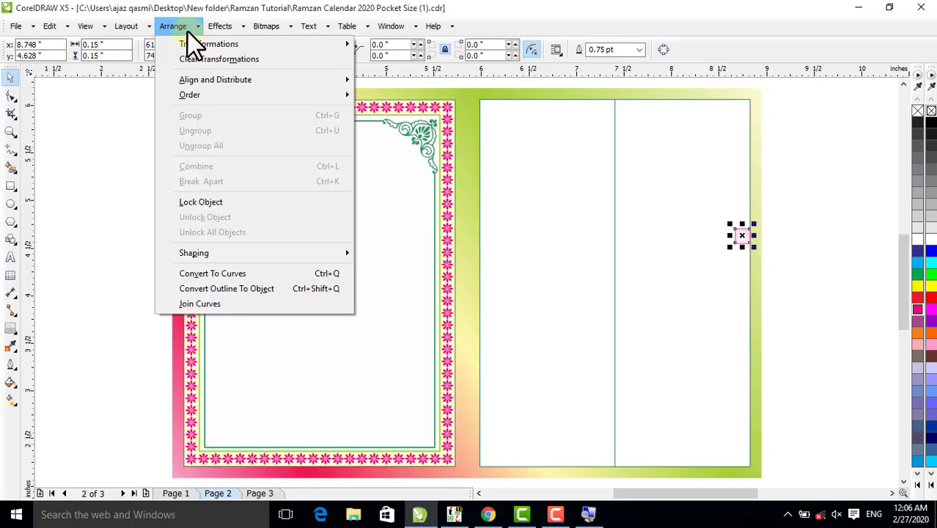
{"action": "mouse_move", "coordinate": [299, 48]}
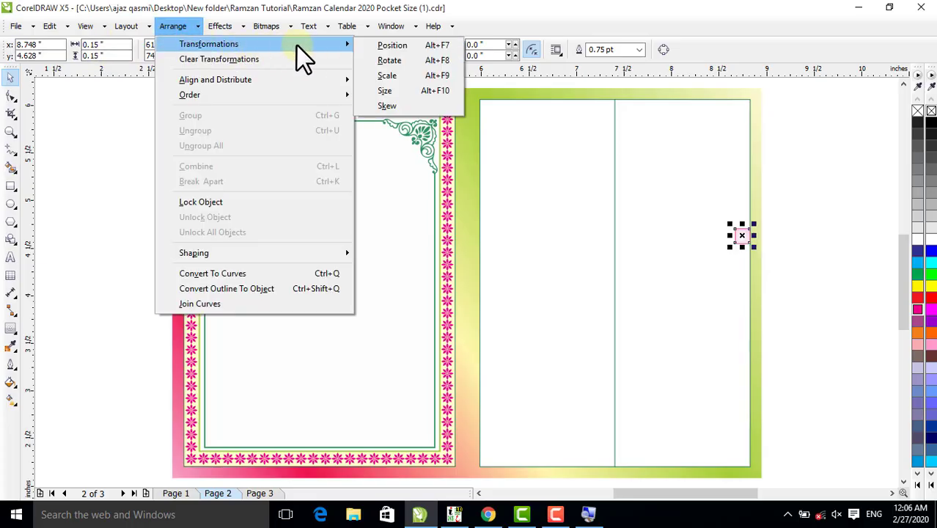
{"action": "left_click", "coordinate": [402, 44]}
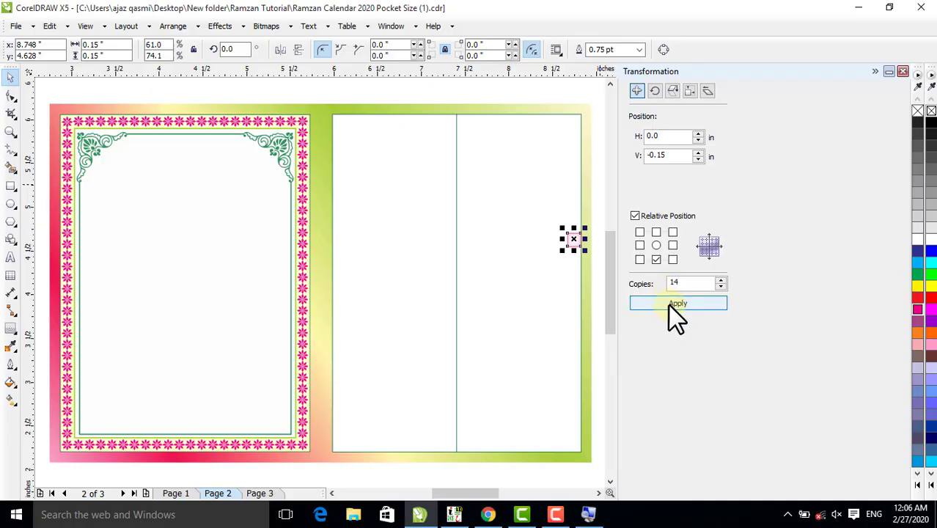
{"action": "left_click", "coordinate": [669, 305]}
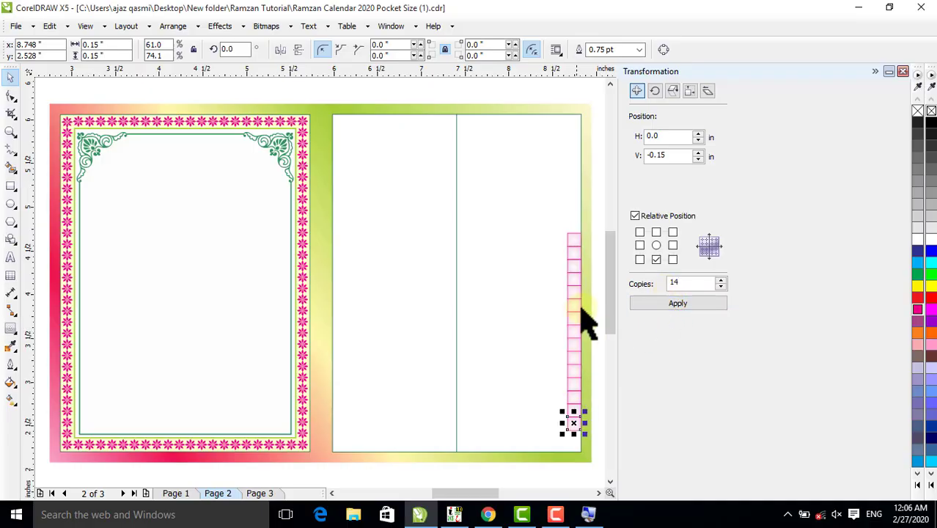
{"action": "left_click", "coordinate": [902, 71]}
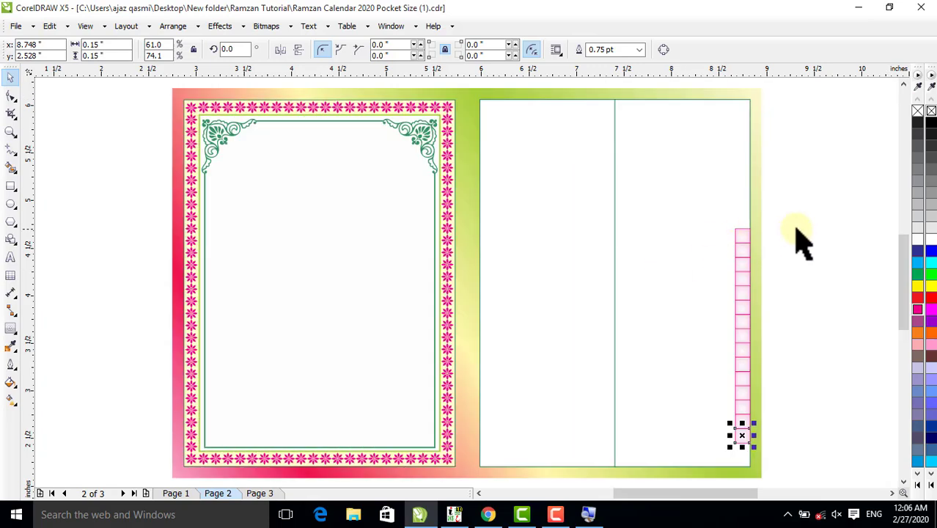
Select the whole column of pink squares and mirror a copy of it directly against its left side.
{"action": "left_click_drag", "start_coordinate": [806, 207], "coordinate": [712, 478]}
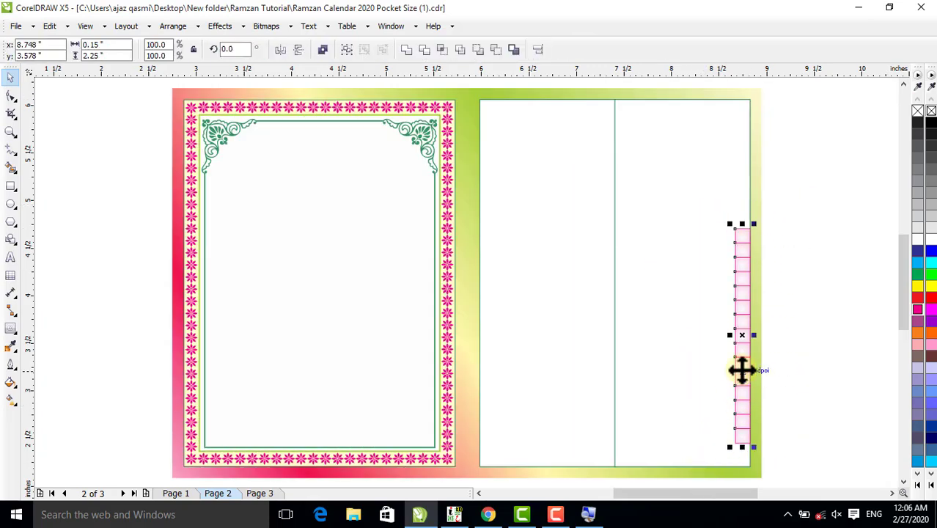
{"action": "left_click", "coordinate": [11, 131]}
{"action": "left_click_drag", "start_coordinate": [567, 194], "coordinate": [820, 459]}
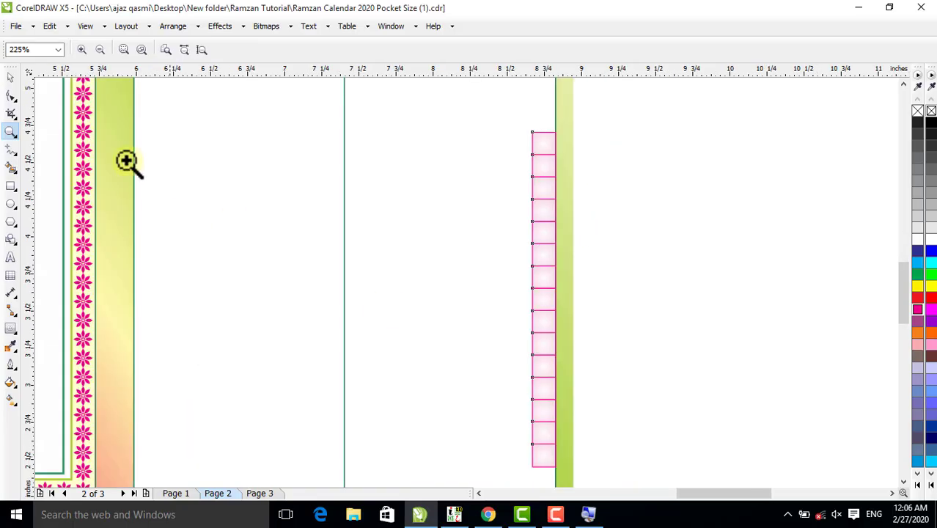
{"action": "left_click", "coordinate": [9, 77]}
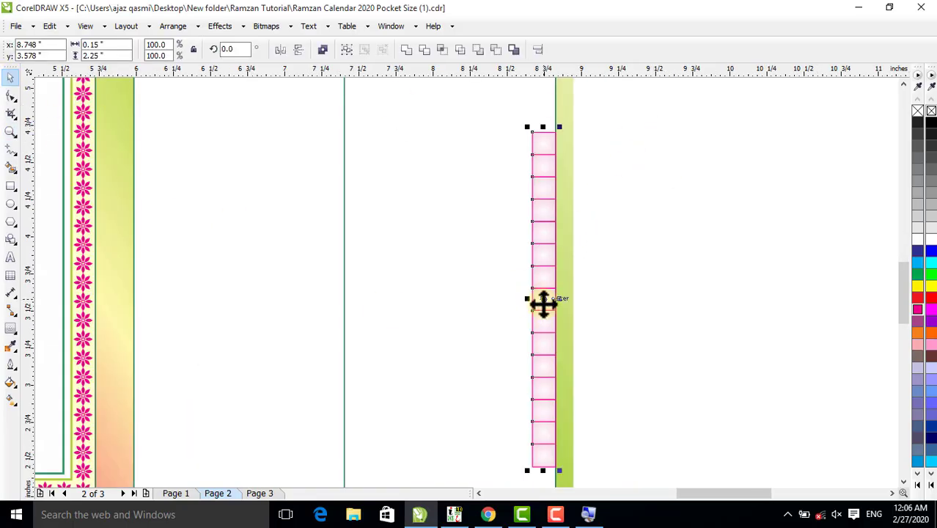
{"action": "left_click_drag", "start_coordinate": [559, 300], "coordinate": [513, 302]}
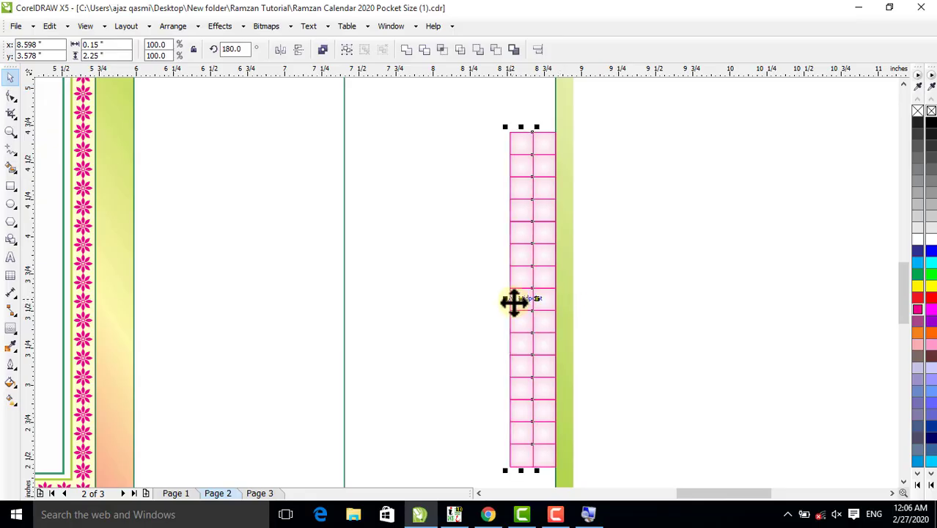
Fill the copied column with a radial fountain fill from light blue (magenta 0) to white and give its cells dark blue outlines.
{"action": "left_click", "coordinate": [11, 383]}
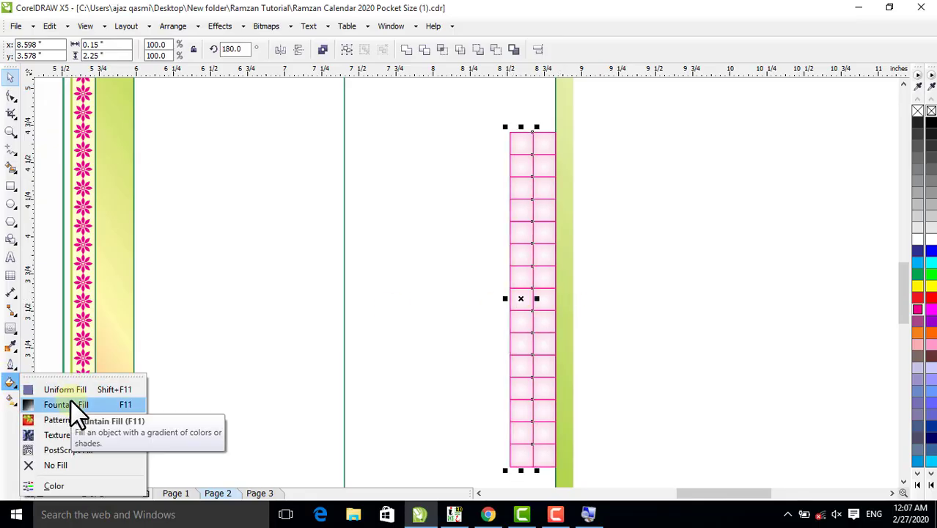
{"action": "left_click", "coordinate": [72, 407]}
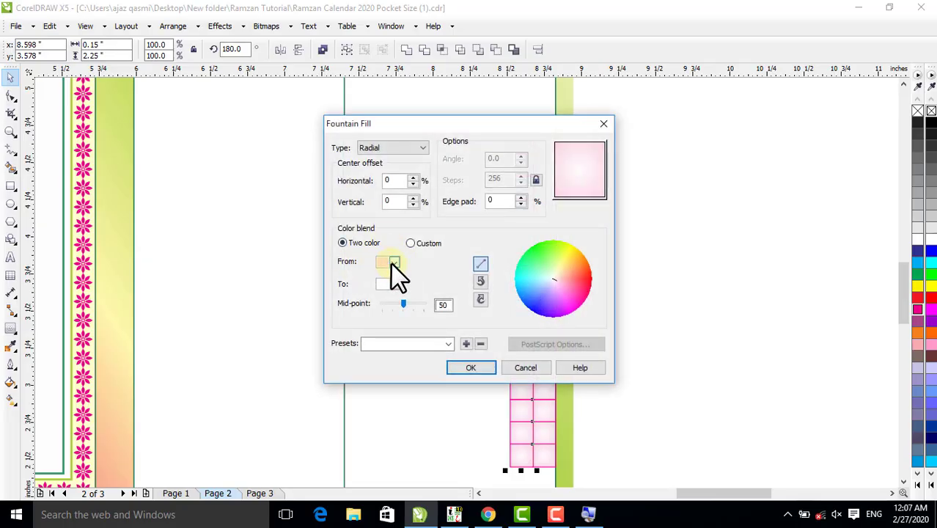
{"action": "left_click", "coordinate": [390, 262]}
{"action": "left_click", "coordinate": [409, 370]}
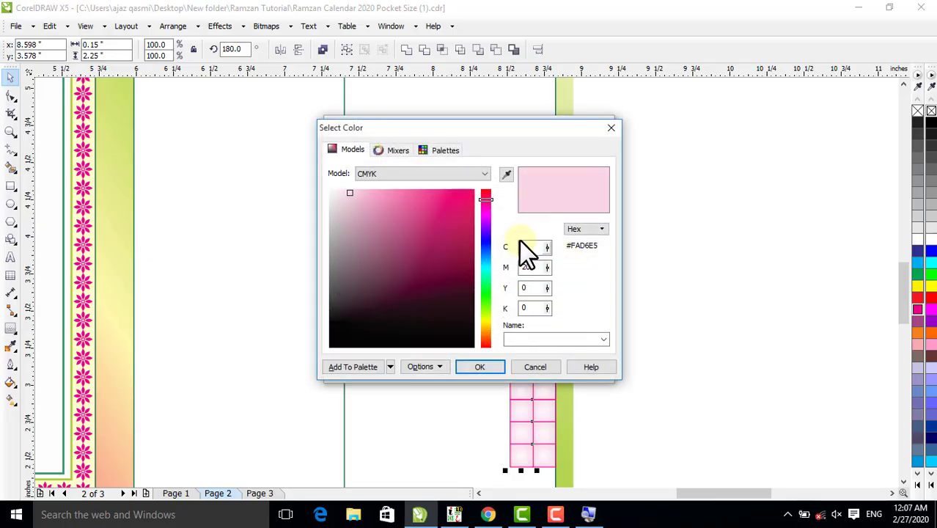
{"action": "left_click", "coordinate": [533, 267]}
{"action": "left_click_drag", "start_coordinate": [537, 267], "coordinate": [514, 269]}
{"action": "type", "text": "0"}
{"action": "left_click", "coordinate": [536, 248]}
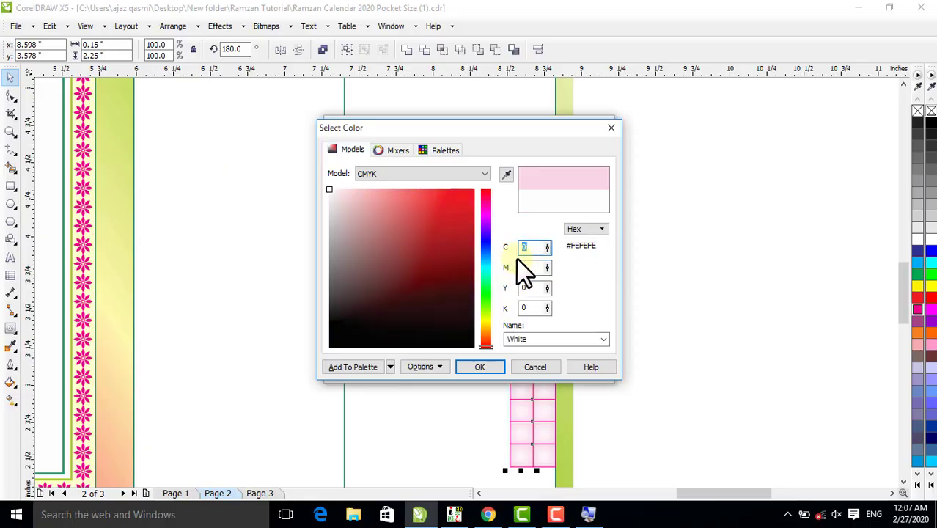
{"action": "left_click", "coordinate": [480, 368]}
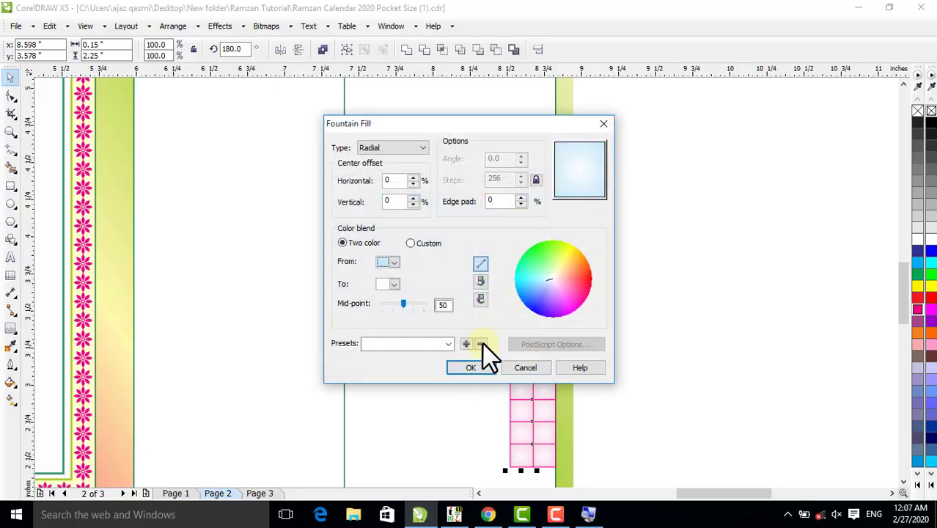
{"action": "left_click", "coordinate": [470, 368]}
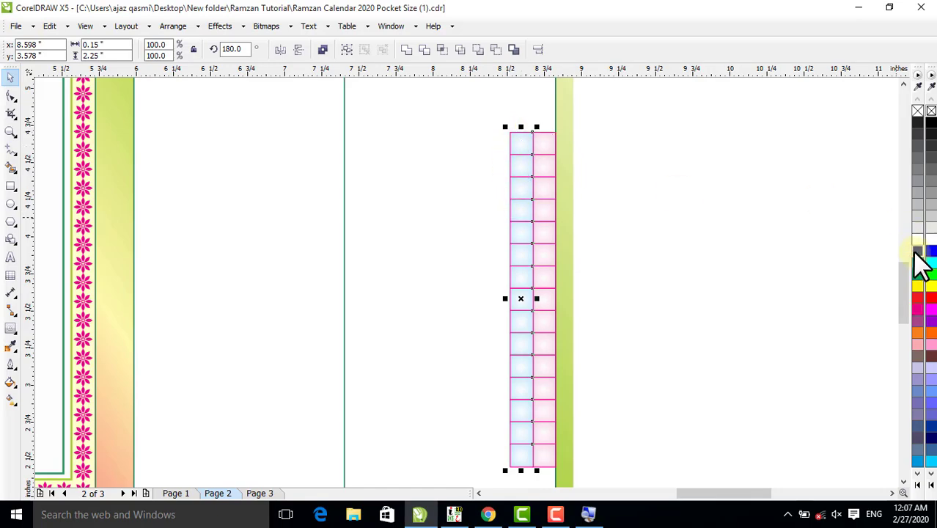
{"action": "left_click", "coordinate": [456, 212]}
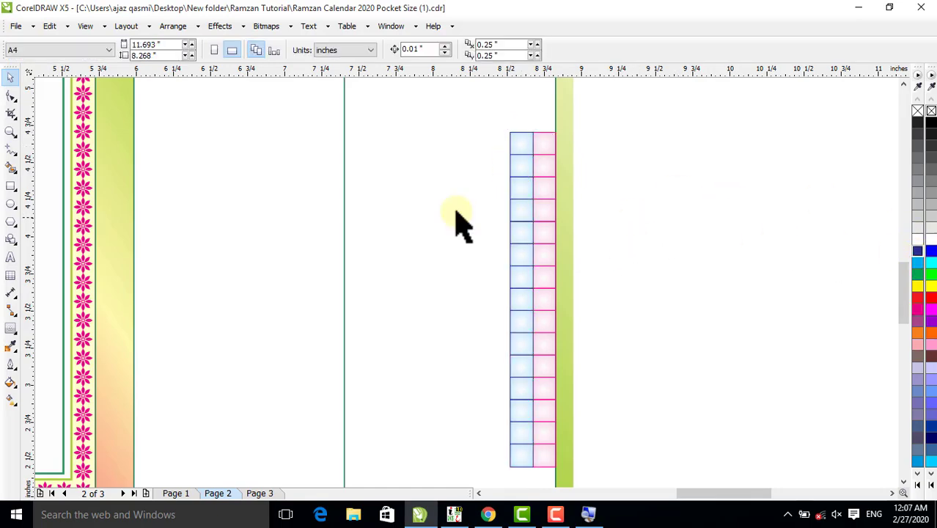
Copy the topmost light-blue cell and place the copy level with it, slightly left of the light-blue column.
{"action": "left_click", "coordinate": [10, 131]}
{"action": "left_click_drag", "start_coordinate": [449, 131], "coordinate": [684, 267]}
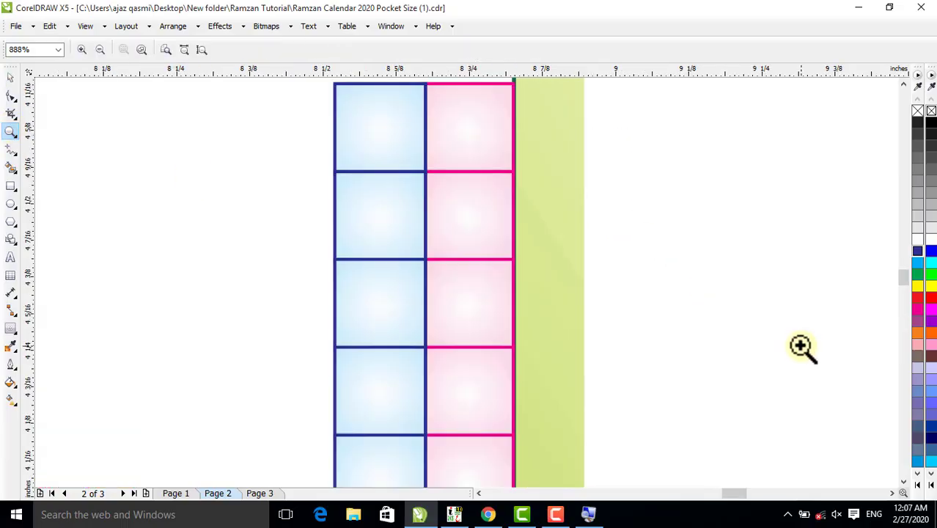
{"action": "right_click", "coordinate": [663, 267]}
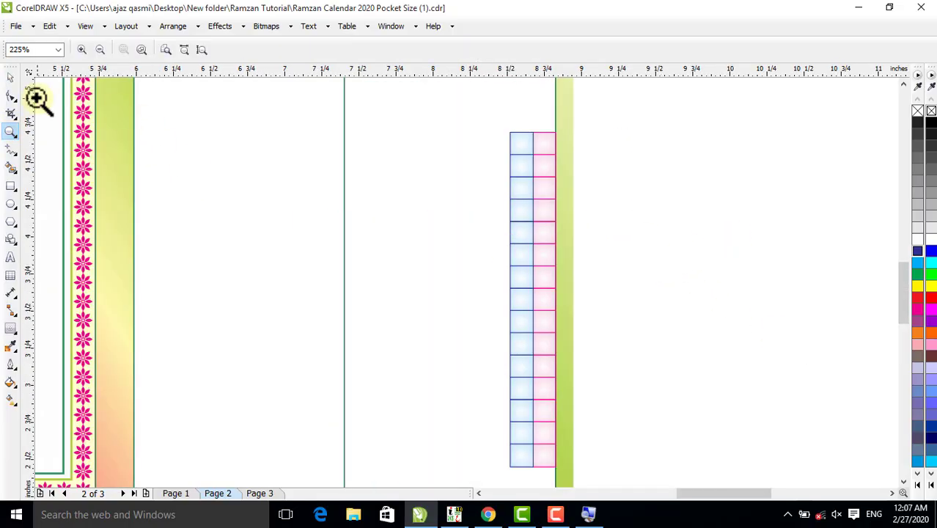
{"action": "left_click", "coordinate": [11, 77]}
{"action": "scroll", "coordinate": [635, 239], "scroll_direction": "up", "scroll_amount": 3}
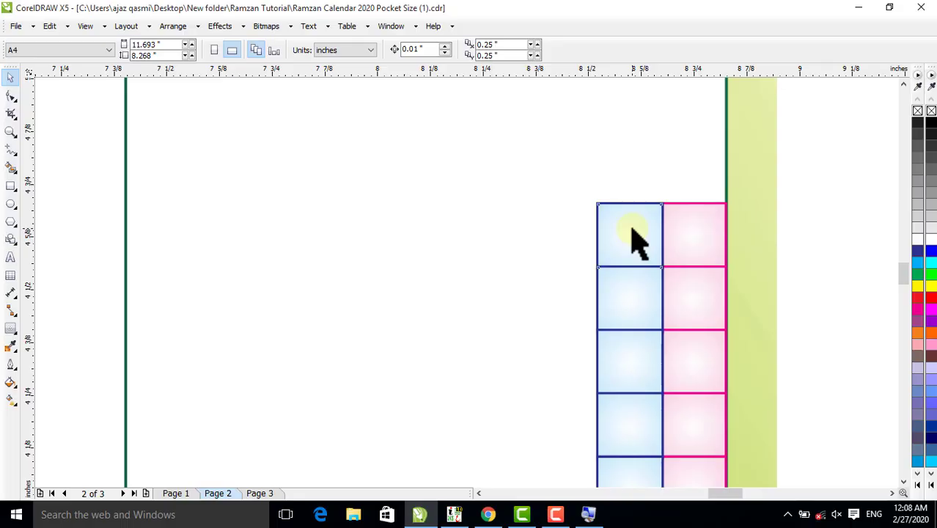
{"action": "left_click_drag", "start_coordinate": [631, 232], "coordinate": [550, 233]}
{"action": "right_click", "coordinate": [548, 232]}
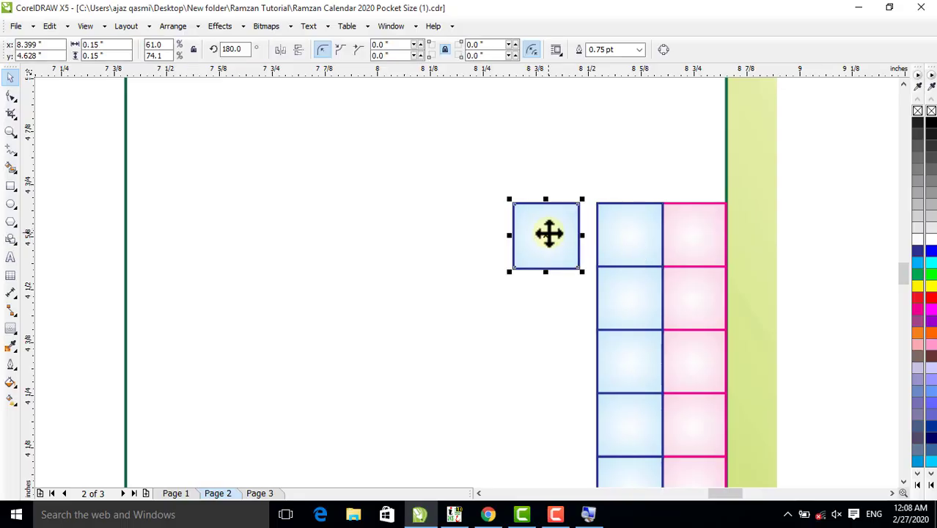
Mirror a copy of the loose blue cell to its left and weld the two into one 0.3 by 0.15 inch cell.
{"action": "left_click_drag", "start_coordinate": [582, 236], "coordinate": [496, 239]}
{"action": "right_click", "coordinate": [495, 238]}
{"action": "left_click", "coordinate": [531, 239], "text": "shift"}
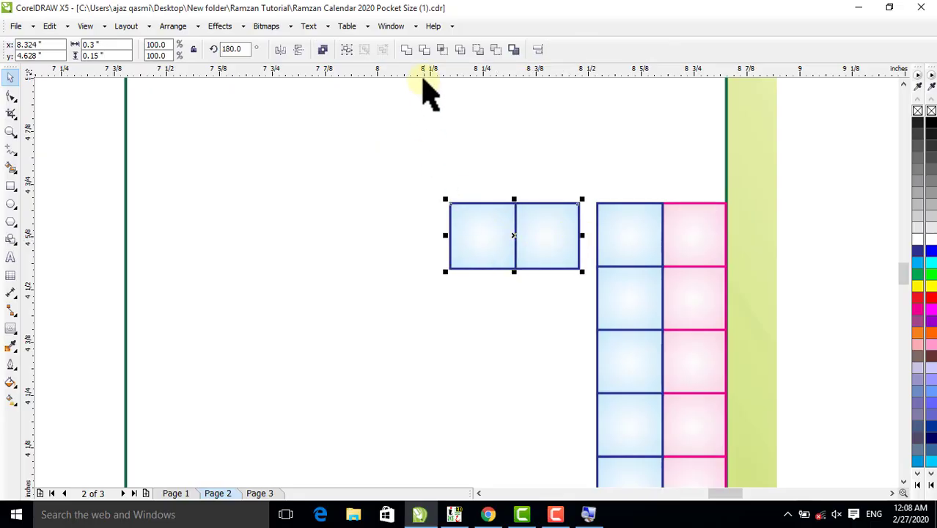
{"action": "left_click", "coordinate": [406, 50]}
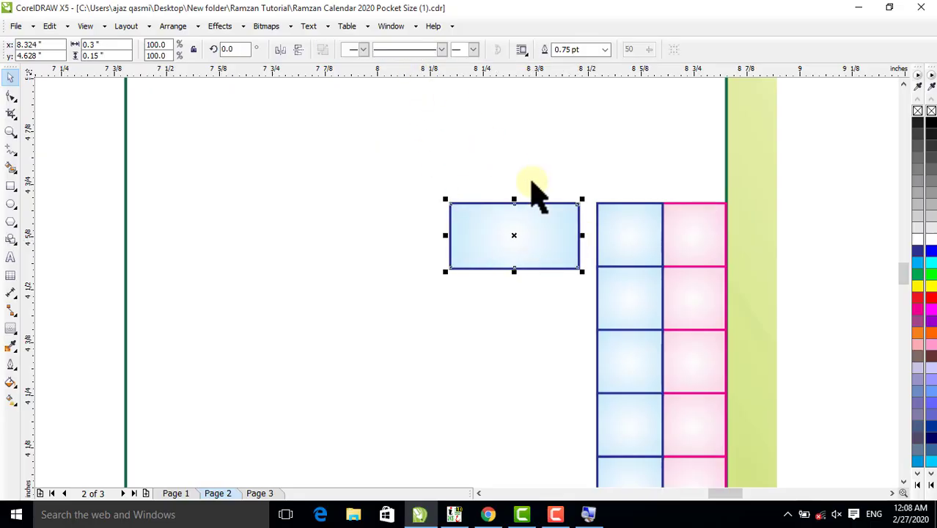
Move the wide blue cell close beside the narrow blue column and duplicate it downward in 0.15 inch steps into a 15-cell column.
{"action": "left_click", "coordinate": [812, 236]}
{"action": "left_click_drag", "start_coordinate": [555, 239], "coordinate": [556, 229]}
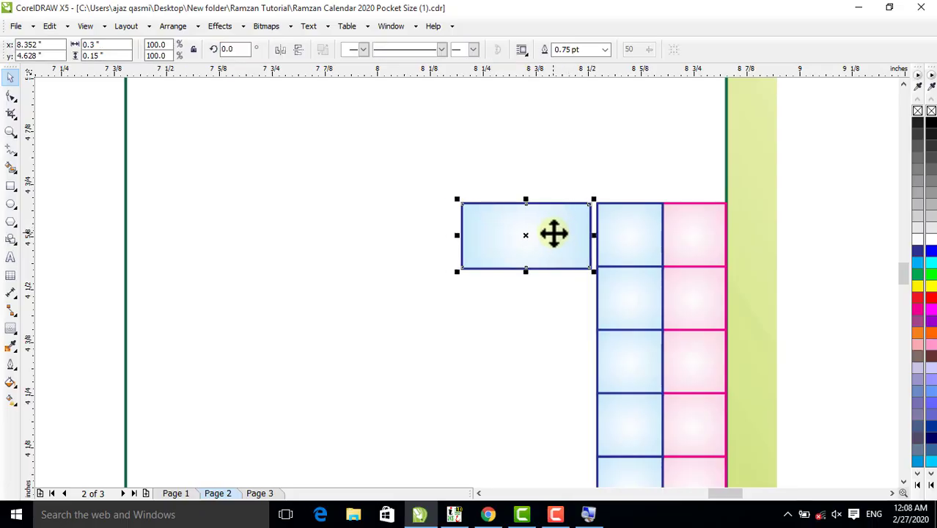
{"action": "key", "text": "F4"}
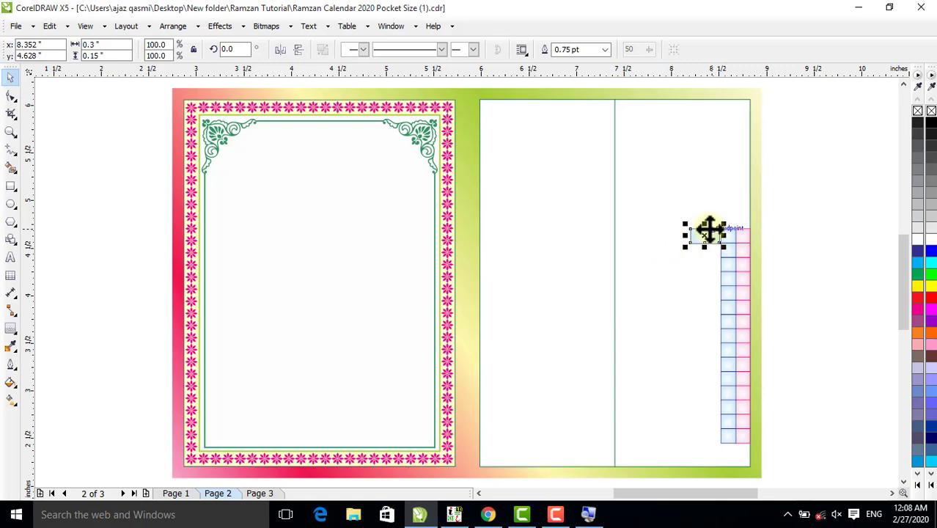
{"action": "left_click_drag", "start_coordinate": [706, 226], "coordinate": [704, 251]}
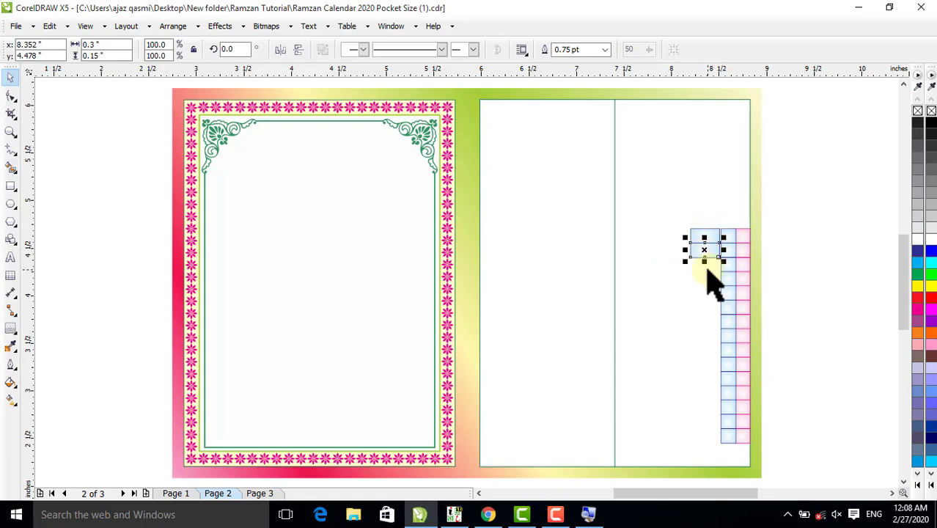
{"action": "key", "text": "ctrl+d"}
{"action": "key", "text": "ctrl+d"}
{"action": "key", "text": "ctrl+d"}
{"action": "key", "text": "ctrl+d"}
{"action": "key", "text": "ctrl+d"}
{"action": "key", "text": "ctrl+d"}
{"action": "key", "text": "ctrl+d"}
{"action": "key", "text": "ctrl+d"}
{"action": "key", "text": "ctrl+d"}
{"action": "key", "text": "ctrl+d"}
{"action": "key", "text": "ctrl+d"}
{"action": "key", "text": "ctrl+d"}
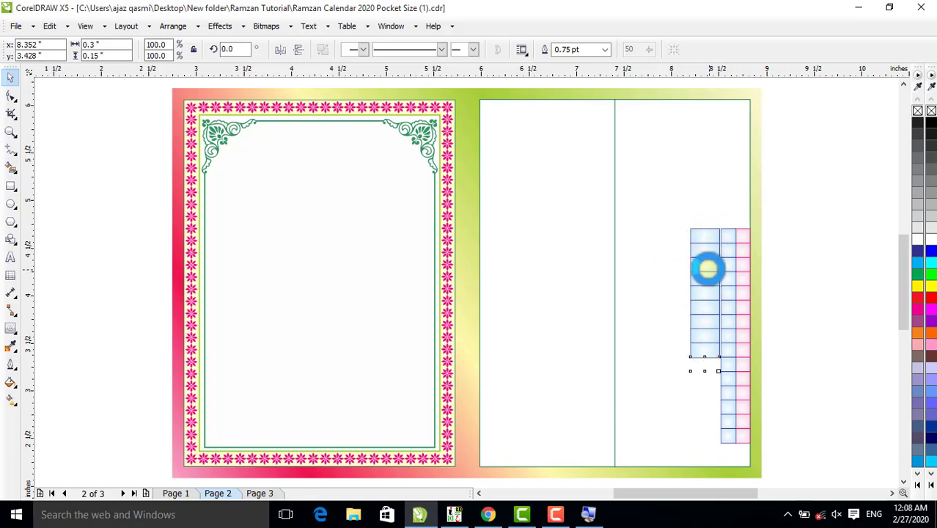
{"action": "key", "text": "ctrl+d"}
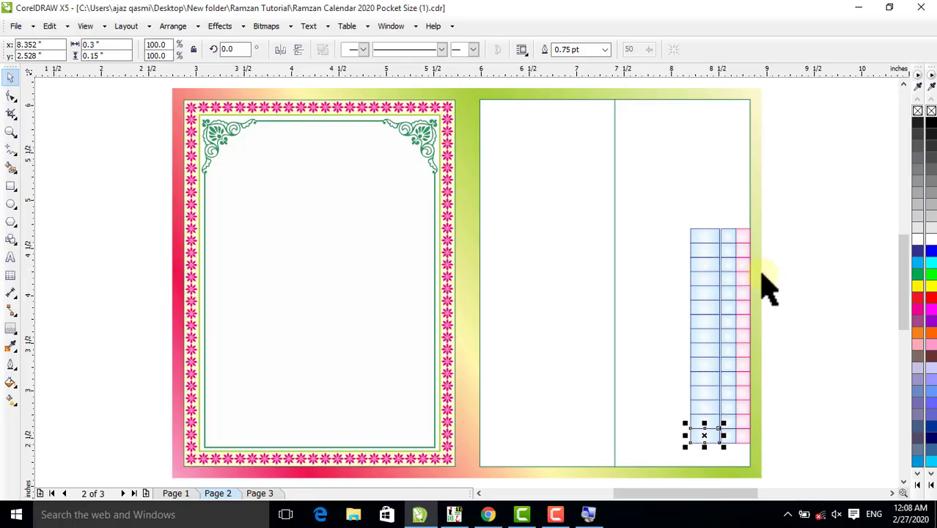
{"action": "left_click", "coordinate": [790, 275]}
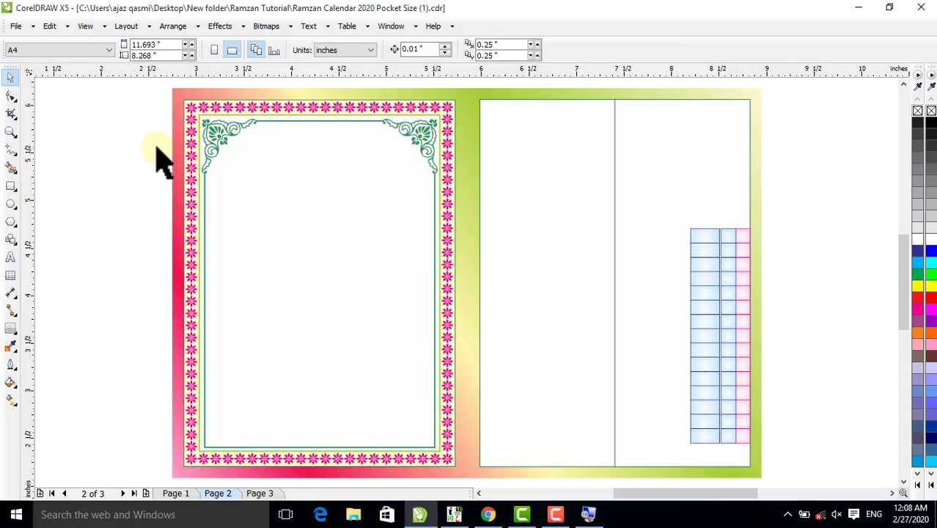
Copy the paired narrow blue and pink columns twice leftward past the wide column, leaving a thin gap before each pair.
{"action": "left_click", "coordinate": [11, 130]}
{"action": "left_click_drag", "start_coordinate": [575, 199], "coordinate": [823, 469]}
{"action": "left_click", "coordinate": [9, 77]}
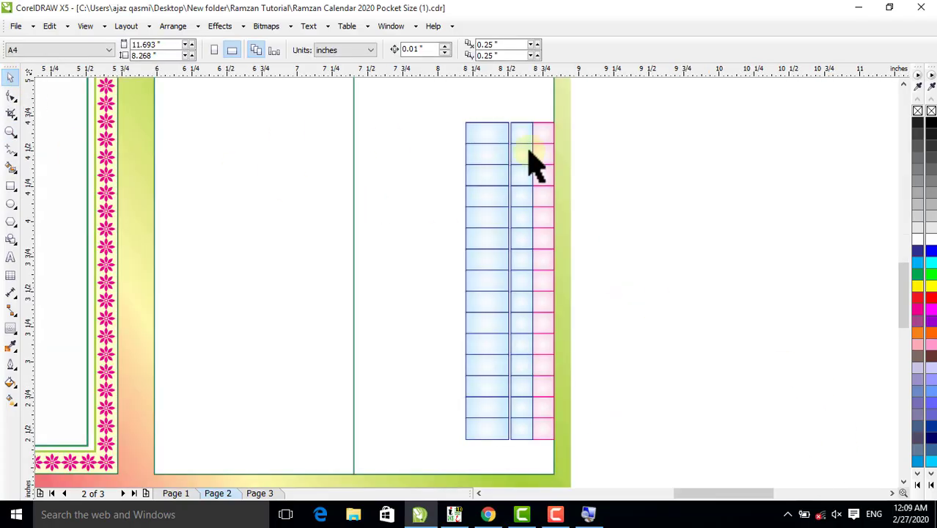
{"action": "left_click_drag", "start_coordinate": [618, 94], "coordinate": [501, 458]}
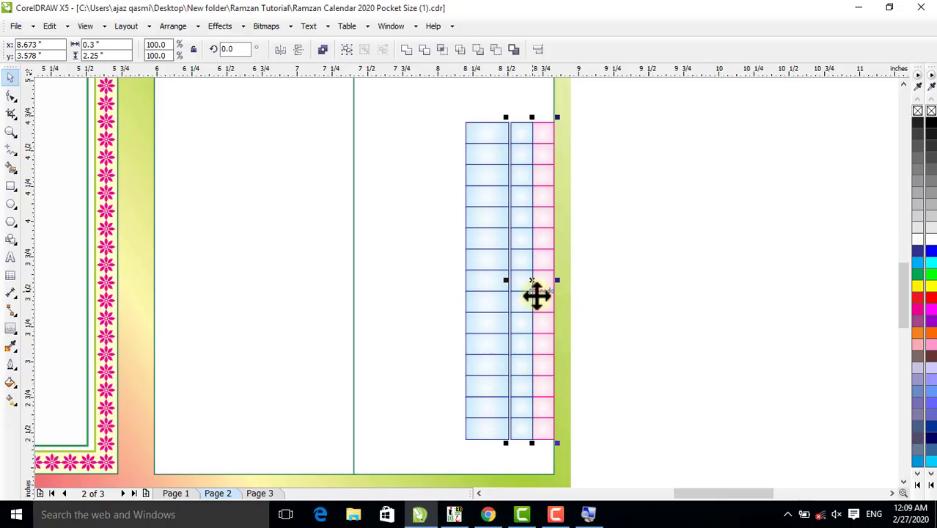
{"action": "left_click_drag", "start_coordinate": [533, 285], "coordinate": [443, 292]}
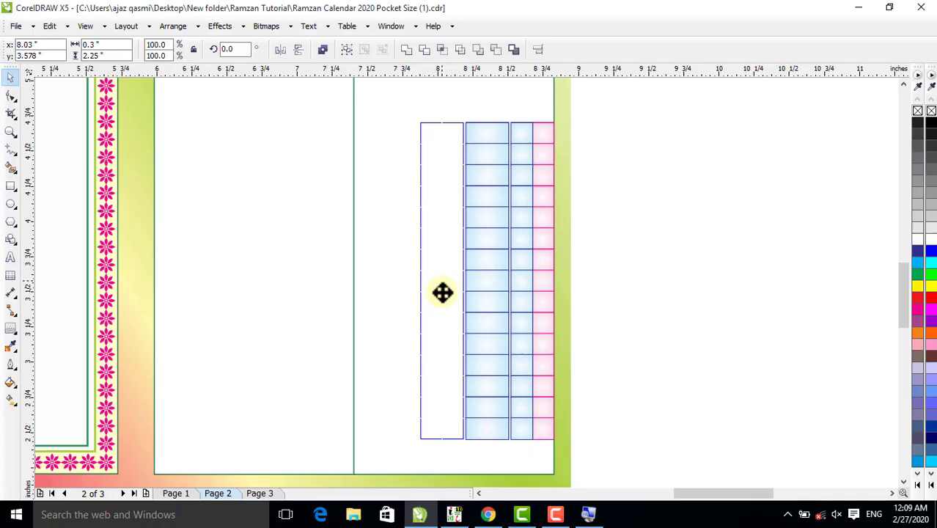
{"action": "left_click_drag", "start_coordinate": [442, 293], "coordinate": [396, 282]}
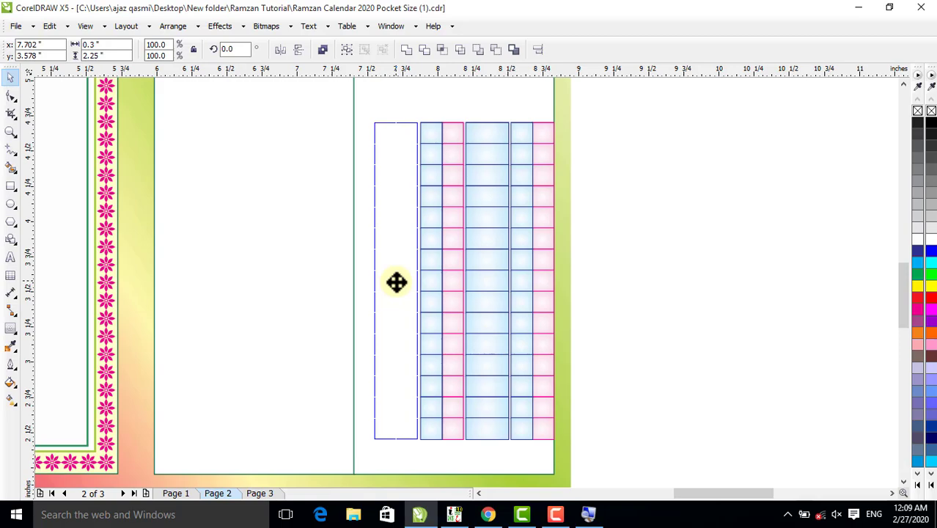
{"action": "left_click_drag", "start_coordinate": [396, 283], "coordinate": [396, 282]}
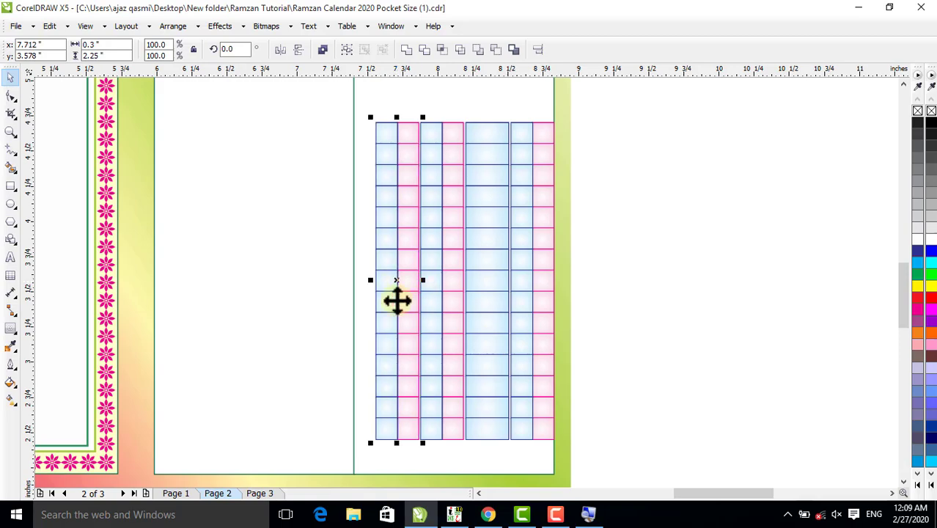
{"action": "left_click", "coordinate": [679, 154]}
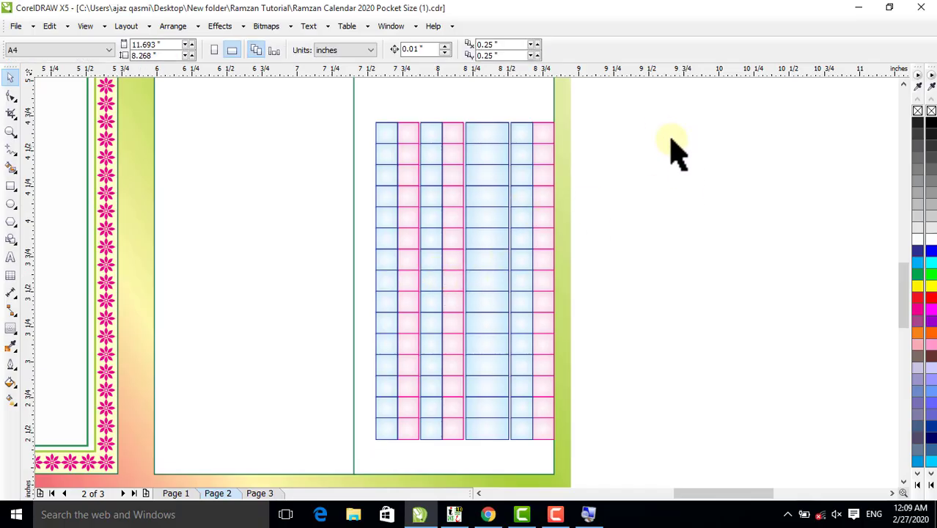
Lock the right half of the white panel behind the cell columns.
{"action": "left_click_drag", "start_coordinate": [570, 108], "coordinate": [628, 367]}
{"action": "left_click", "coordinate": [490, 141]}
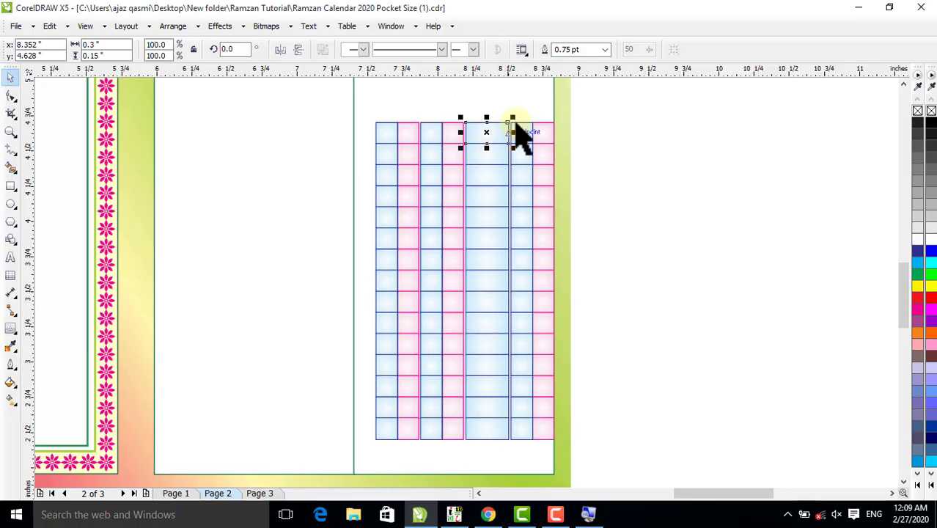
{"action": "left_click", "coordinate": [513, 99]}
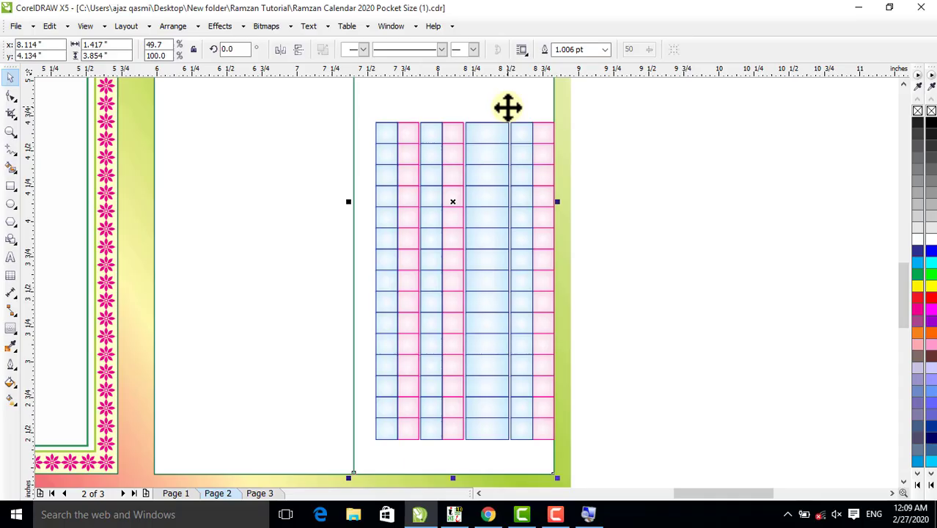
{"action": "left_click", "coordinate": [175, 27]}
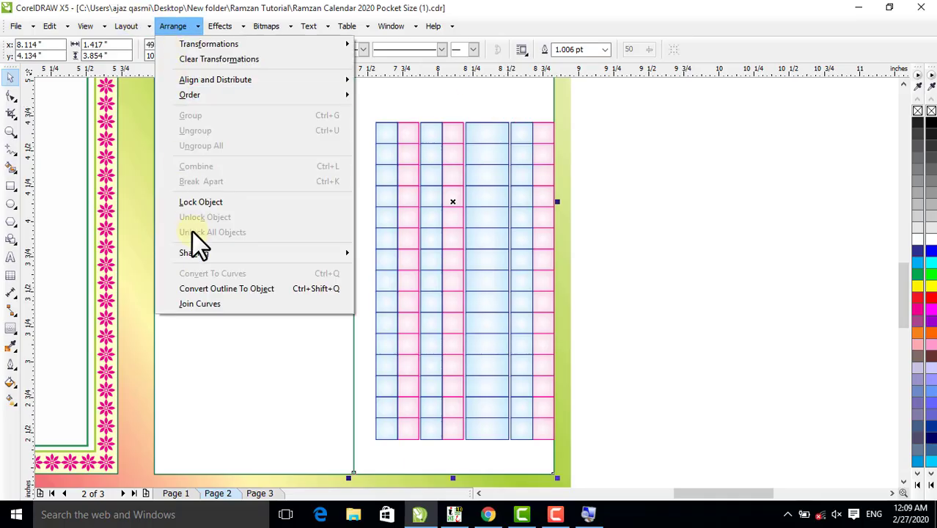
{"action": "left_click", "coordinate": [199, 201]}
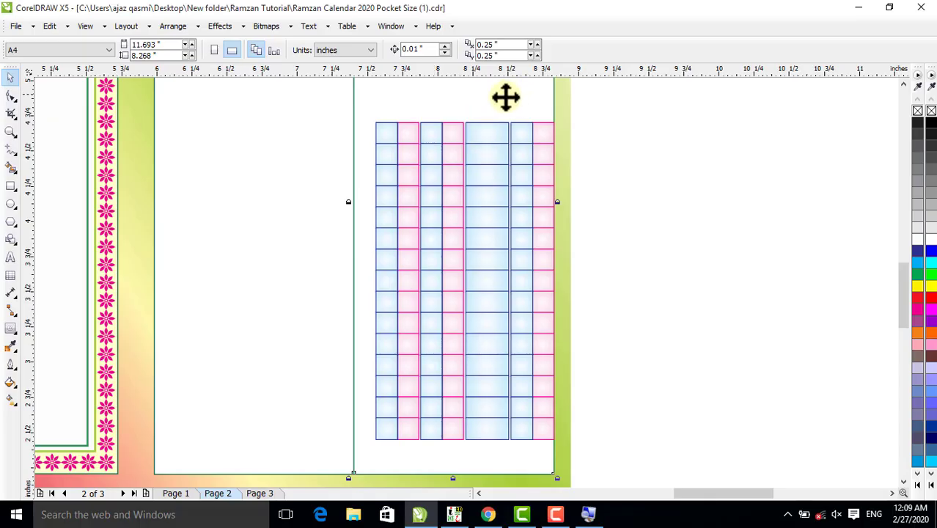
Fill the wide blue cell column with a uniform pale green of CMYK 10, 0, 10, 0.
{"action": "left_click", "coordinate": [486, 125]}
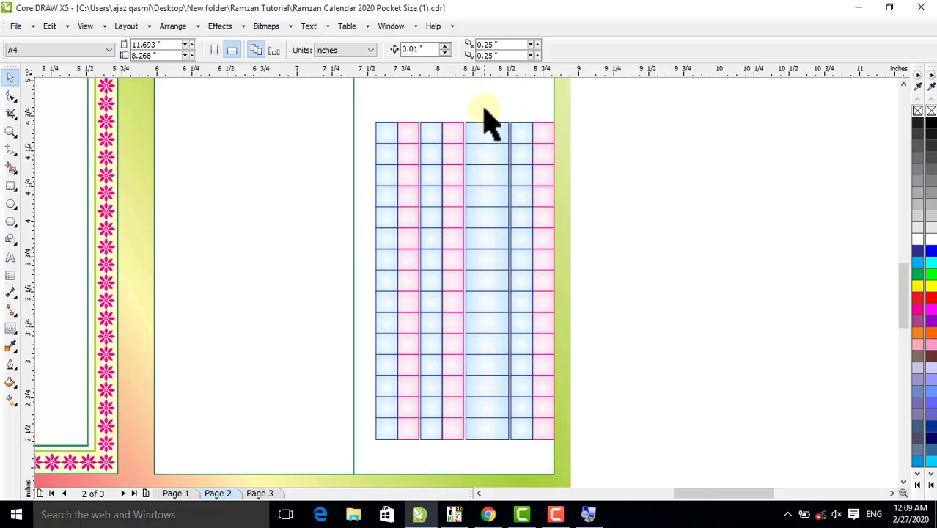
{"action": "left_click_drag", "start_coordinate": [484, 109], "coordinate": [496, 460]}
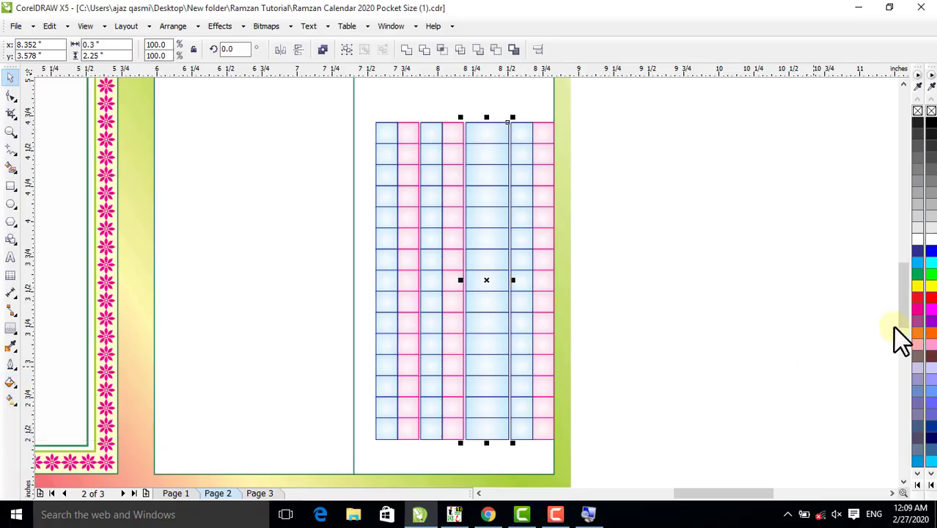
{"action": "left_click", "coordinate": [10, 383]}
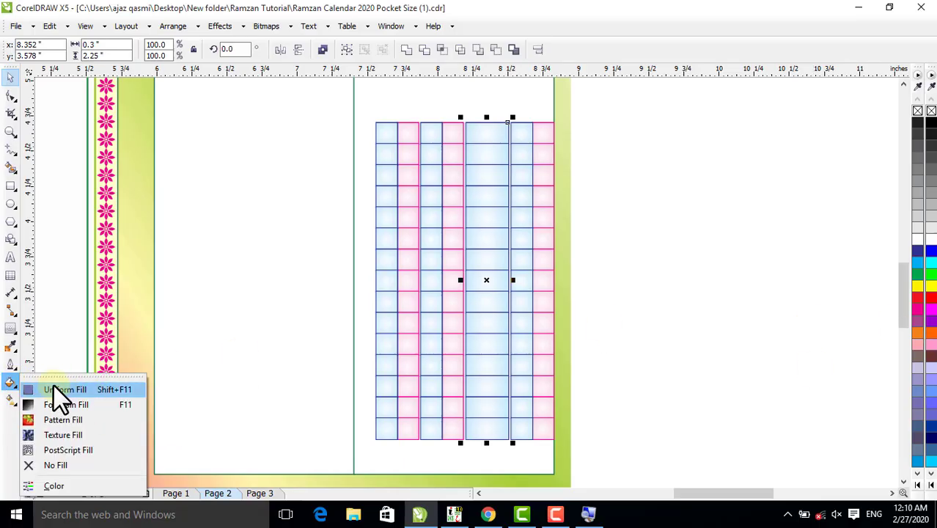
{"action": "left_click", "coordinate": [25, 391]}
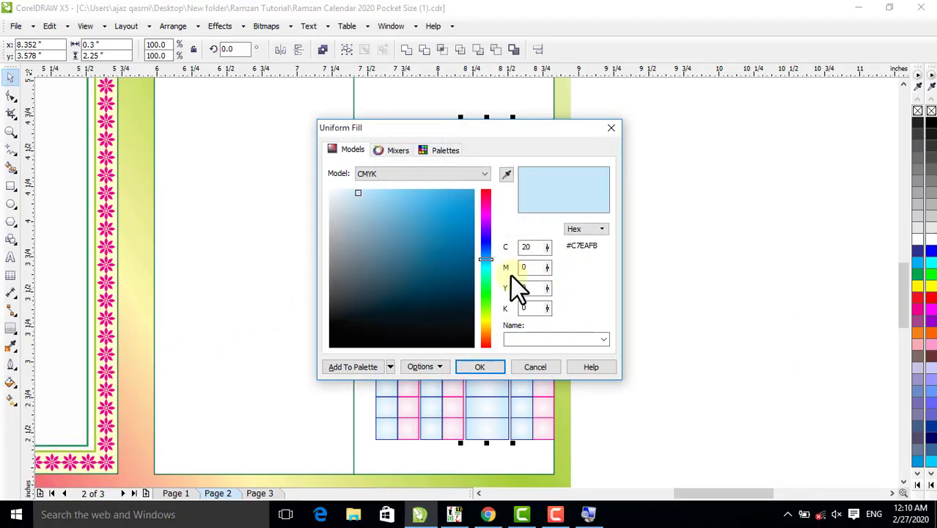
{"action": "type", "text": "10"}
{"action": "left_click", "coordinate": [533, 288]}
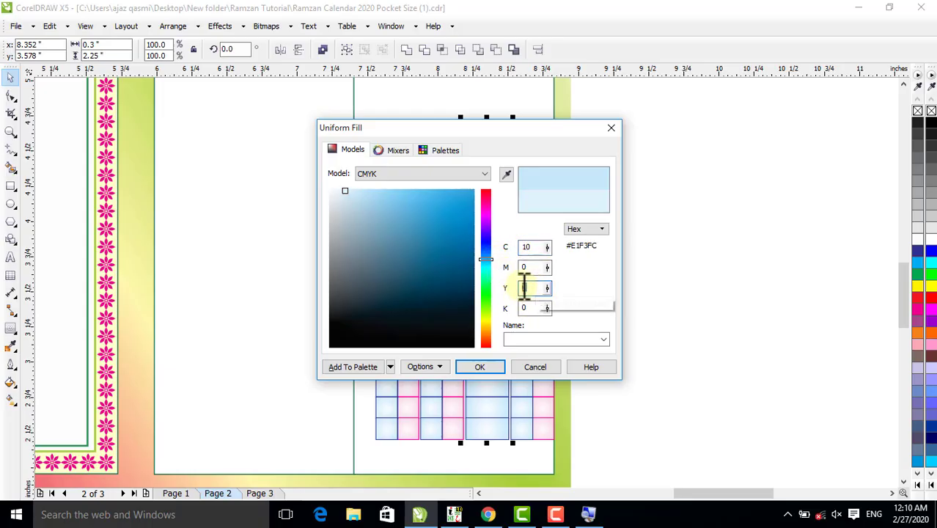
{"action": "type", "text": "10"}
{"action": "left_click", "coordinate": [479, 367]}
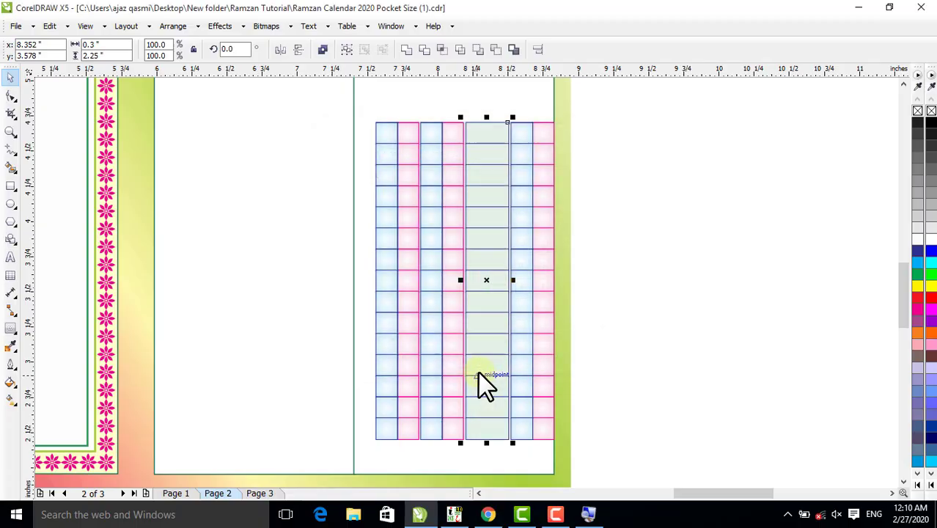
{"action": "left_click", "coordinate": [658, 229]}
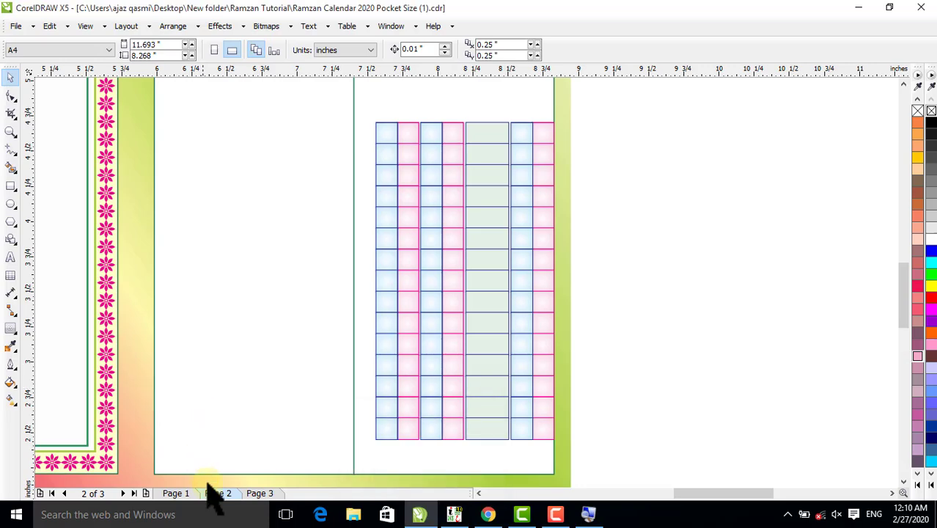
Group the row of five ornamental column headings above the timetable text on page 3 and copy the group.
{"action": "left_click", "coordinate": [259, 494]}
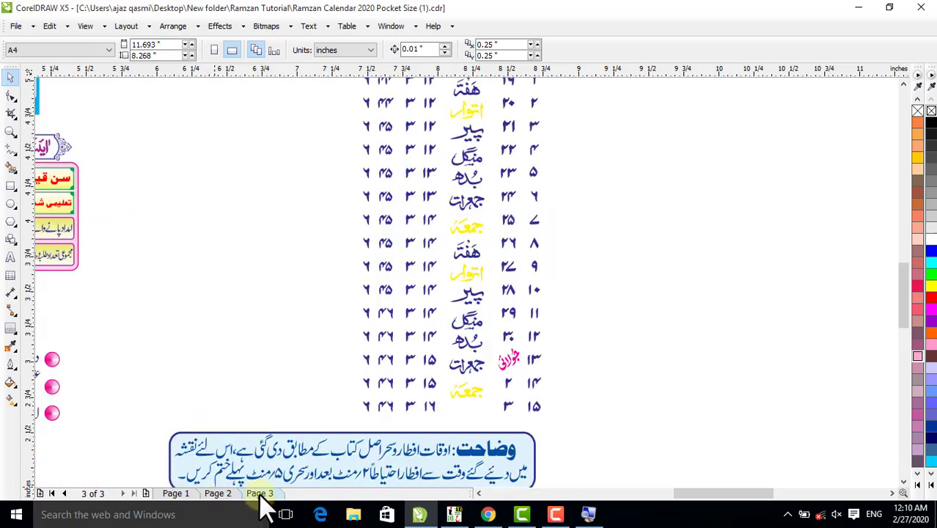
{"action": "left_click", "coordinate": [903, 84]}
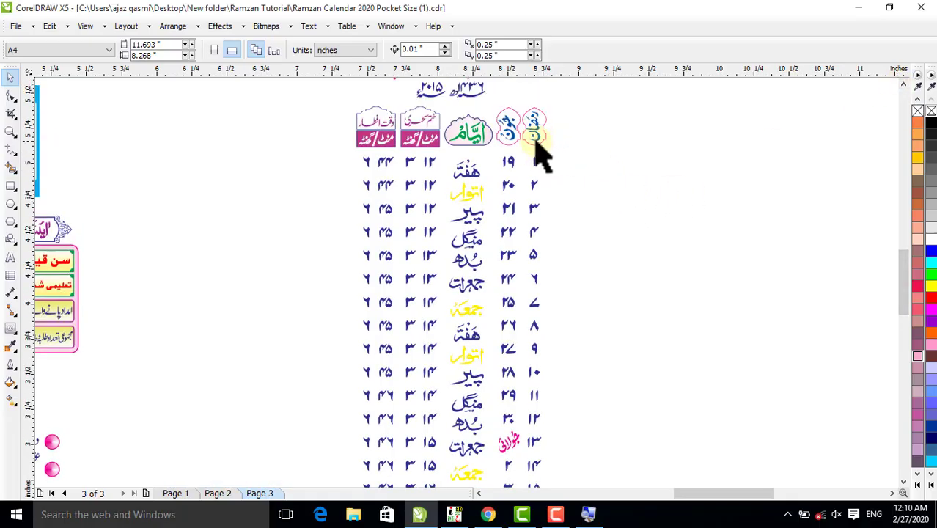
{"action": "left_click_drag", "start_coordinate": [580, 105], "coordinate": [337, 154]}
{"action": "left_click", "coordinate": [446, 130]}
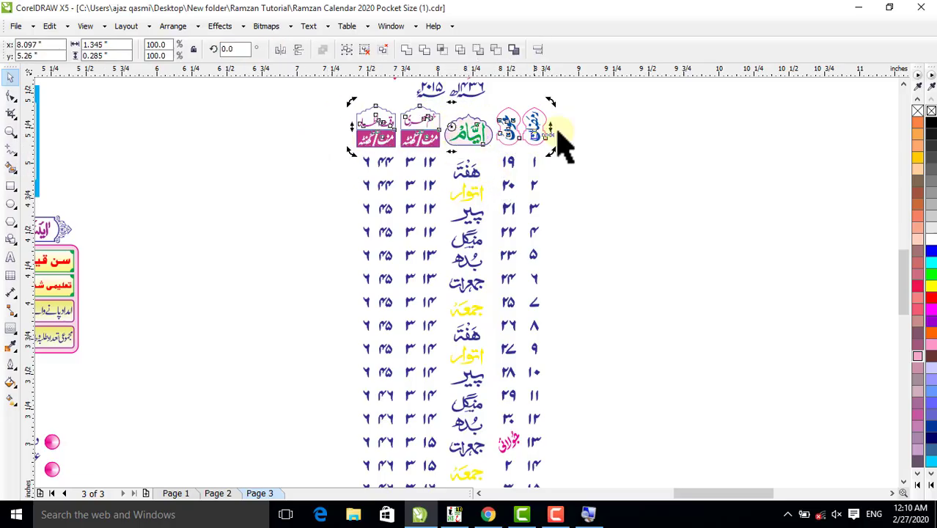
{"action": "left_click", "coordinate": [586, 132]}
{"action": "left_click_drag", "start_coordinate": [594, 100], "coordinate": [328, 158]}
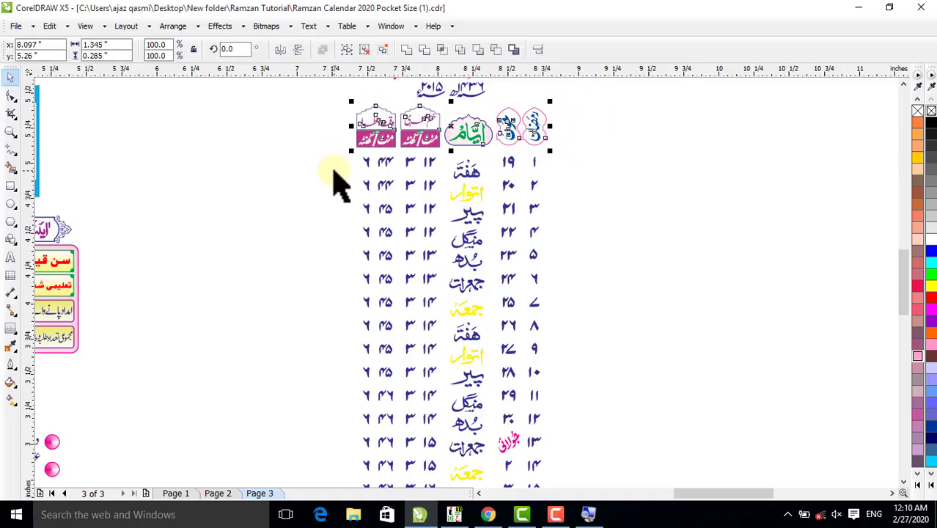
{"action": "key", "text": "ctrl+g"}
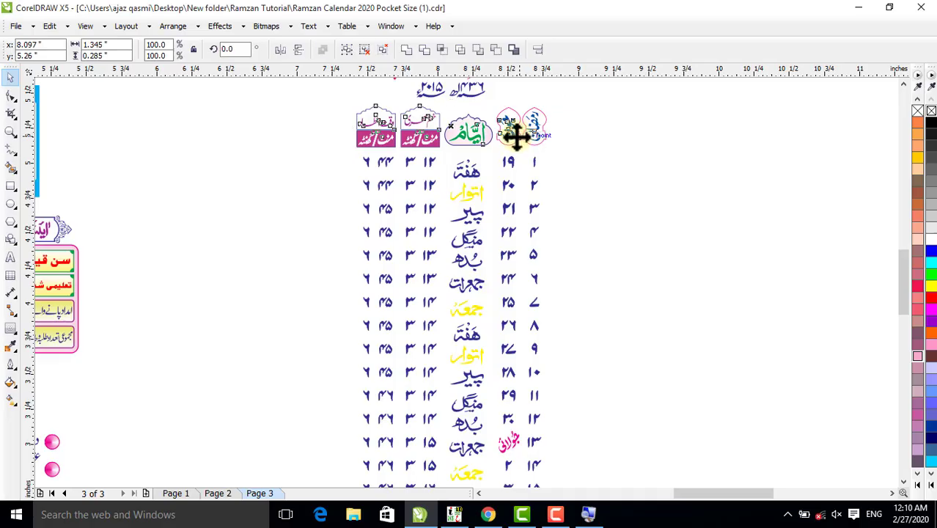
{"action": "key", "text": "F3"}
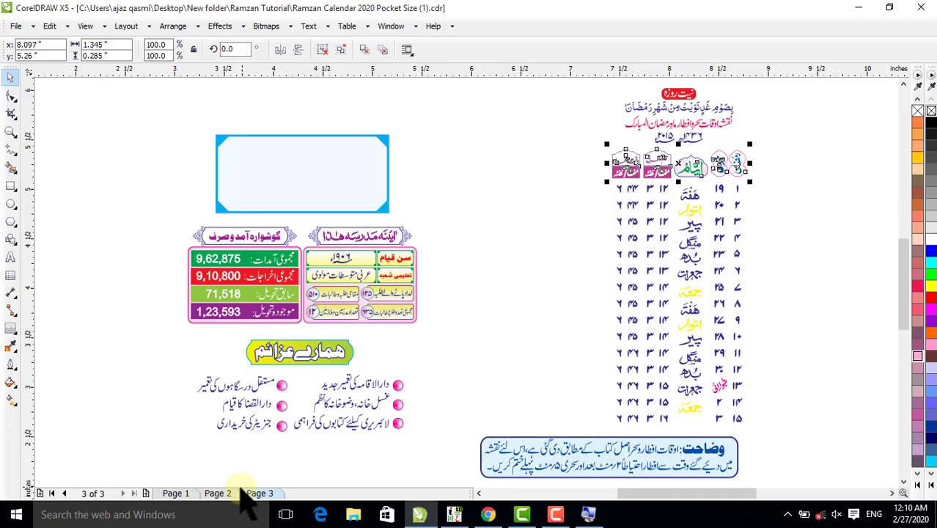
Paste the grouped column headings onto page 2 above the cell grid.
{"action": "left_click", "coordinate": [220, 493]}
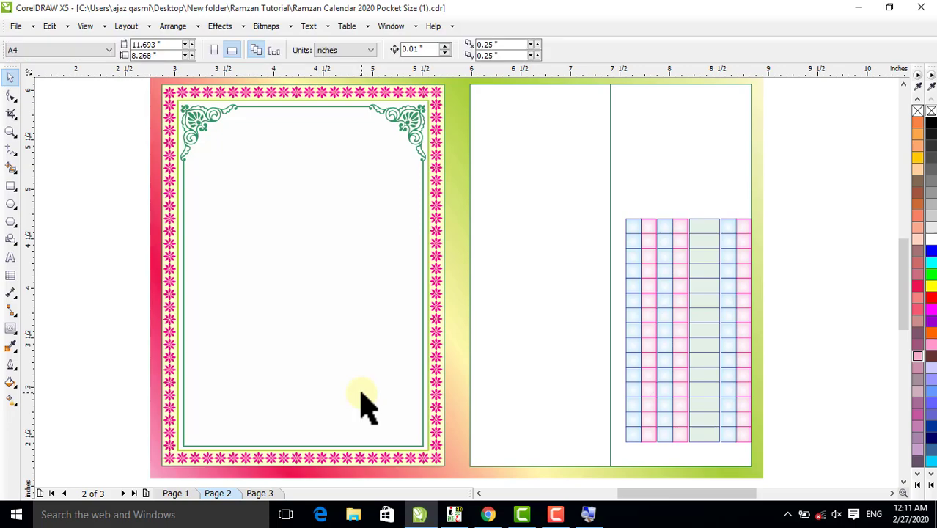
{"action": "left_click", "coordinate": [362, 393]}
{"action": "key", "text": "ctrl+v"}
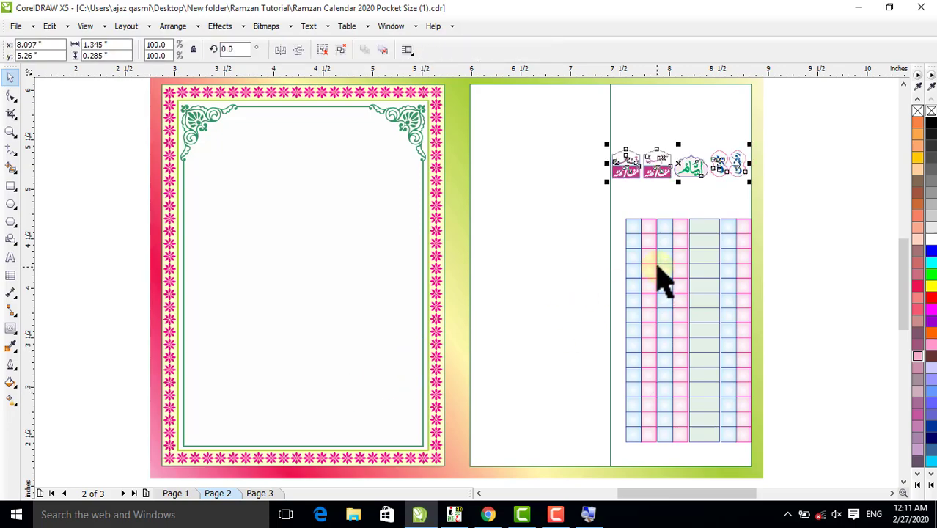
{"action": "left_click", "coordinate": [763, 213]}
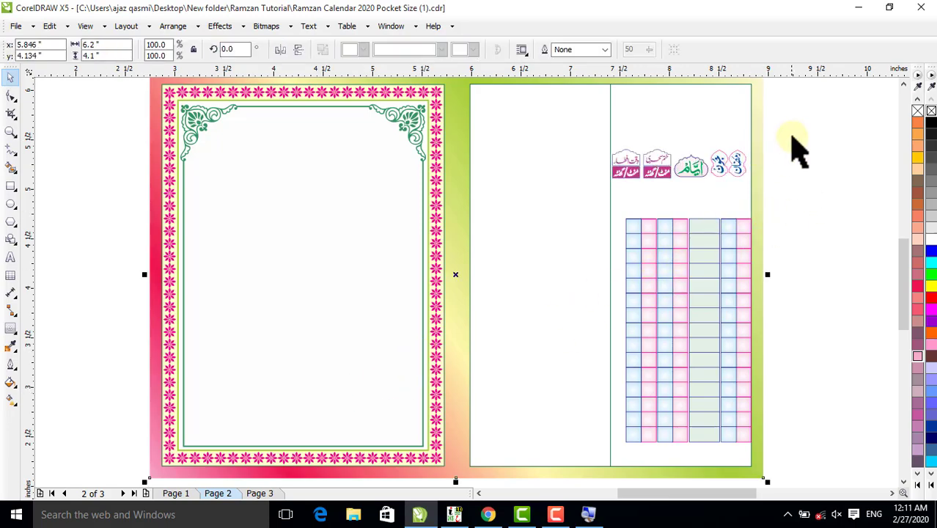
{"action": "left_click_drag", "start_coordinate": [790, 137], "coordinate": [582, 192]}
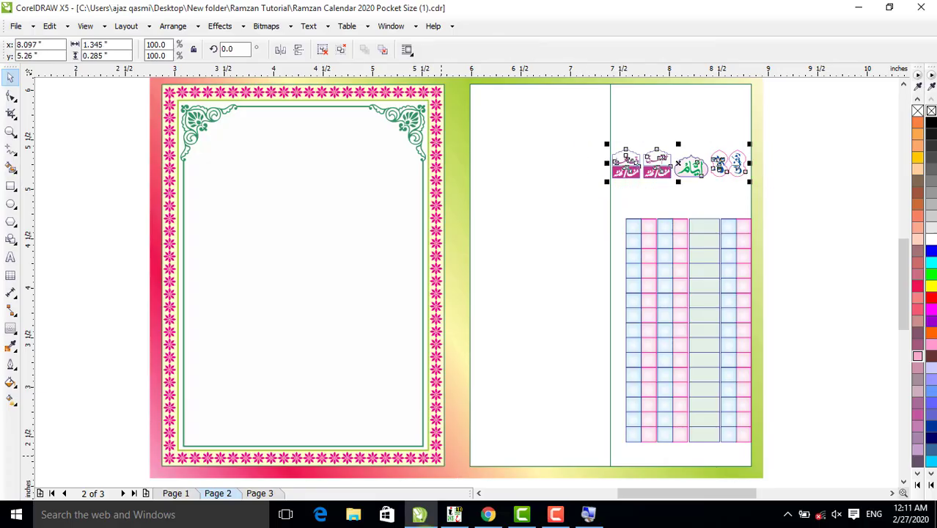
Group all the pink, blue and green cell columns on page 2 into one grid object.
{"action": "left_click", "coordinate": [10, 132]}
{"action": "left_click_drag", "start_coordinate": [555, 134], "coordinate": [833, 446]}
{"action": "left_click", "coordinate": [11, 78]}
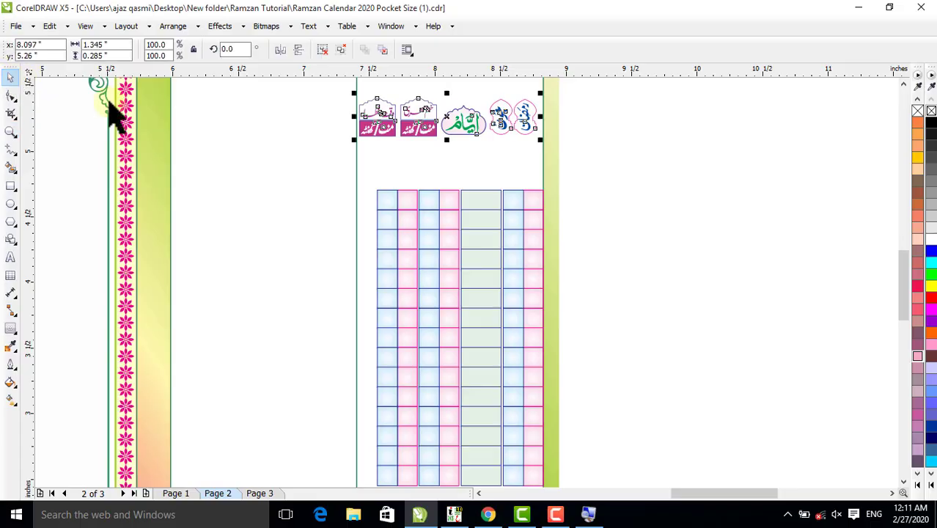
{"action": "left_click", "coordinate": [557, 197]}
{"action": "left_click_drag", "start_coordinate": [592, 171], "coordinate": [329, 443]}
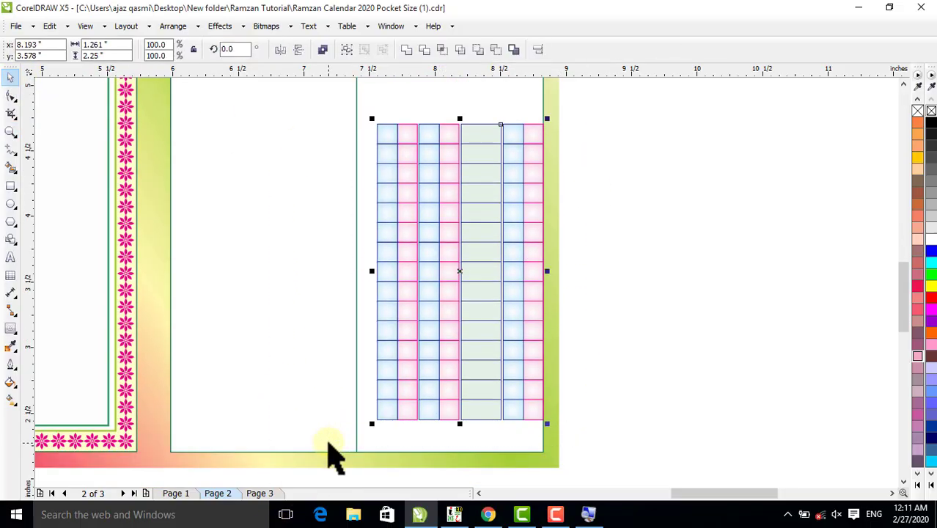
{"action": "key", "text": "ctrl+g"}
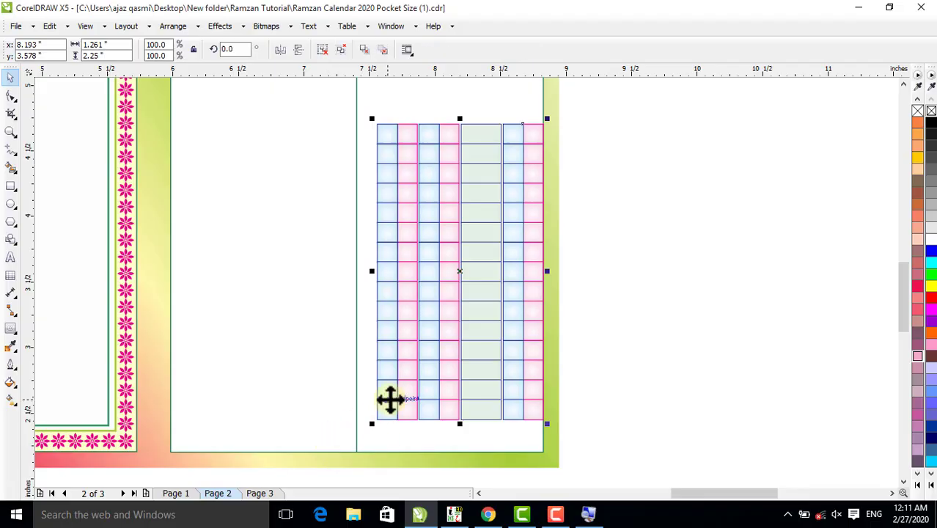
{"action": "key", "text": "F4"}
Move the grid directly beneath the column headings and enlarge it proportionally to about 1.345 by 2.4 inches.
{"action": "left_click", "coordinate": [842, 194]}
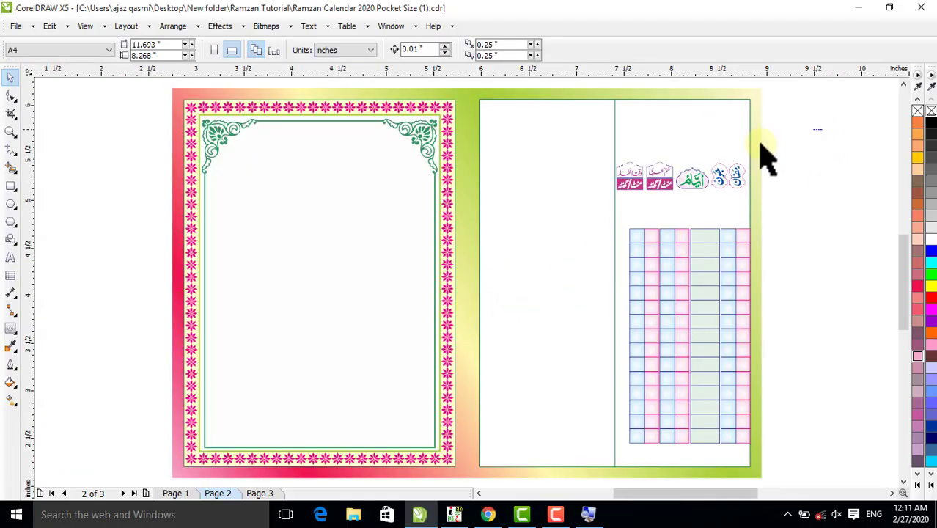
{"action": "left_click", "coordinate": [673, 250]}
{"action": "left_click_drag", "start_coordinate": [671, 245], "coordinate": [685, 218]}
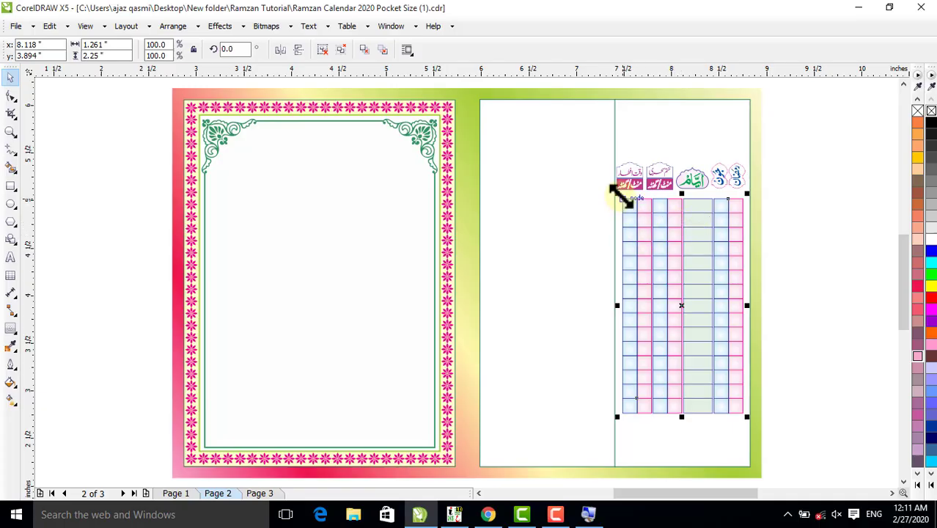
{"action": "left_click_drag", "start_coordinate": [621, 193], "coordinate": [614, 187]}
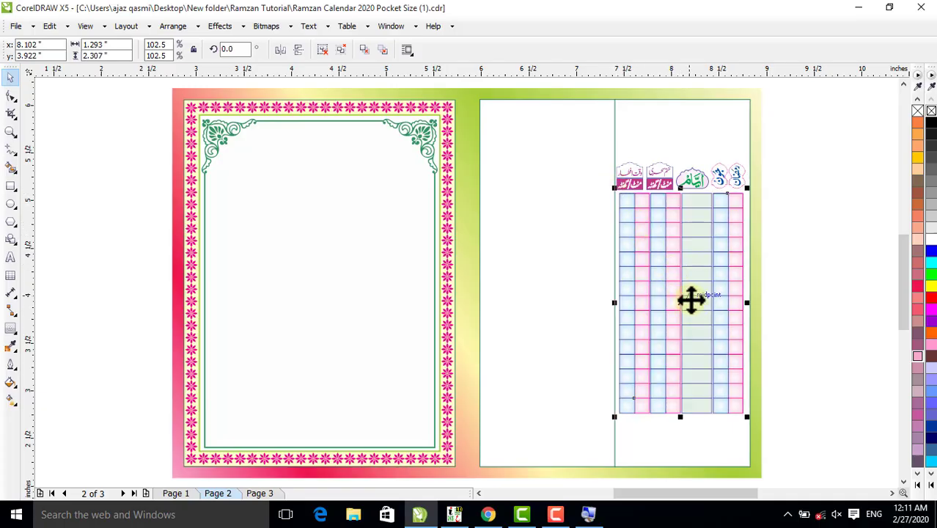
{"action": "left_click_drag", "start_coordinate": [747, 418], "coordinate": [754, 425]}
{"action": "left_click", "coordinate": [815, 359]}
{"action": "left_click", "coordinate": [690, 283]}
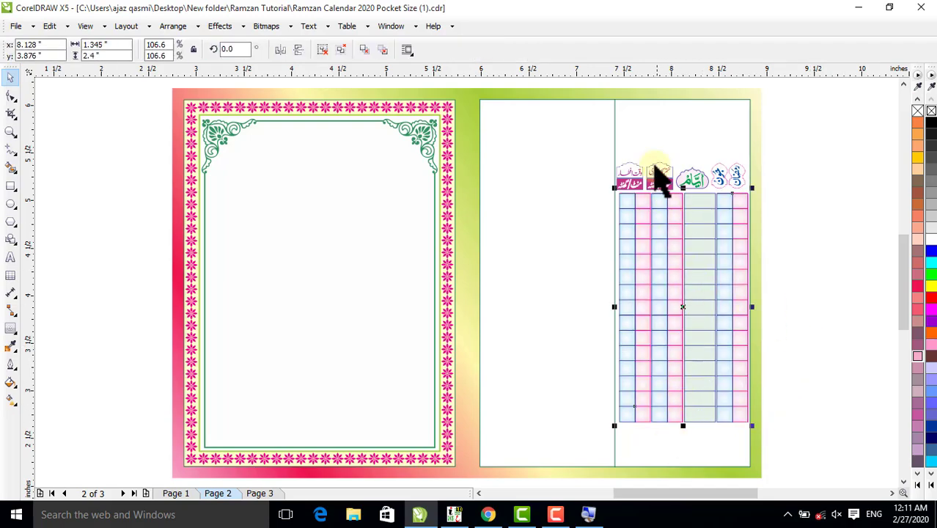
Unlock the right half of the white panel and centre the grid horizontally on it.
{"action": "left_click", "coordinate": [654, 99]}
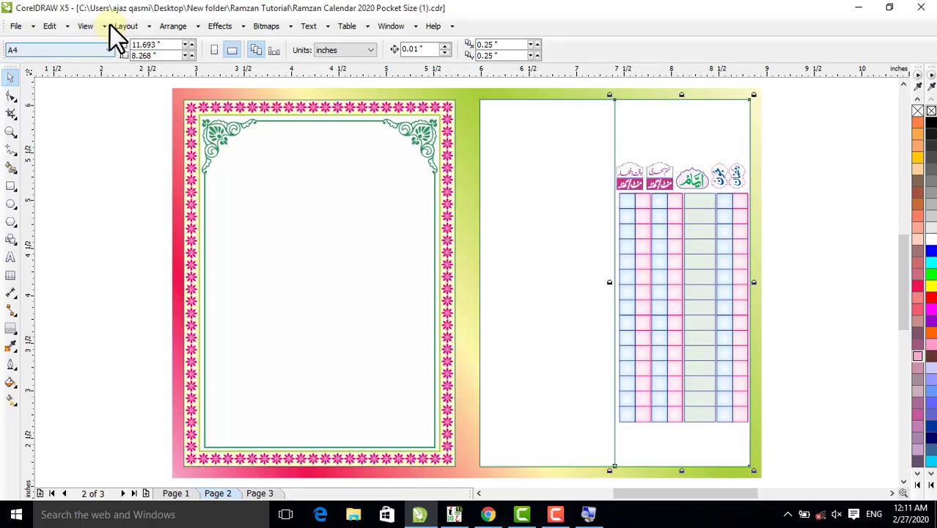
{"action": "left_click", "coordinate": [180, 25]}
{"action": "left_click", "coordinate": [202, 232]}
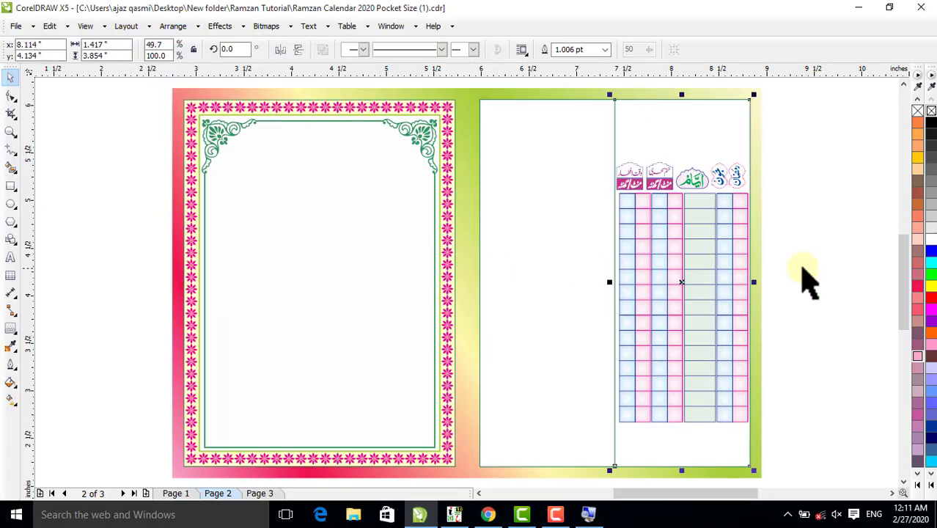
{"action": "left_click", "coordinate": [806, 279]}
{"action": "left_click", "coordinate": [726, 234]}
{"action": "left_click", "coordinate": [694, 141]}
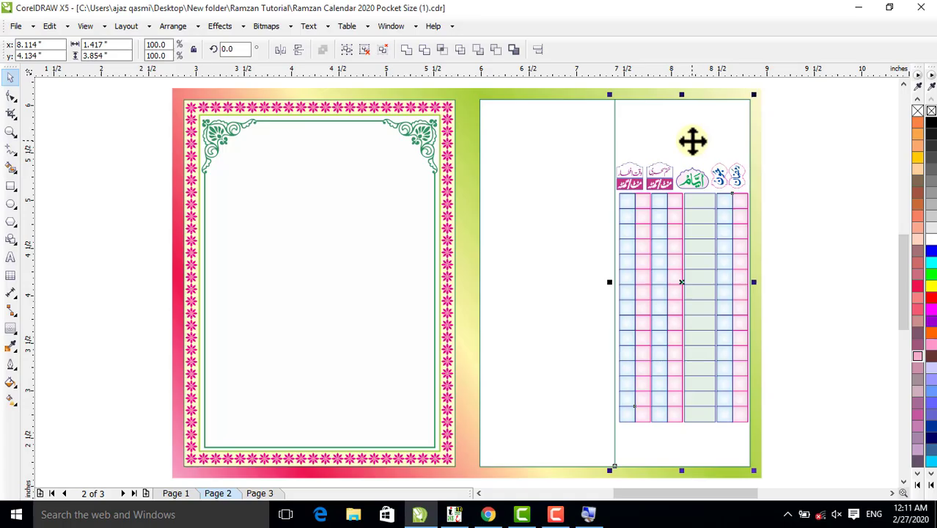
{"action": "left_click", "coordinate": [816, 195]}
{"action": "left_click", "coordinate": [732, 293]}
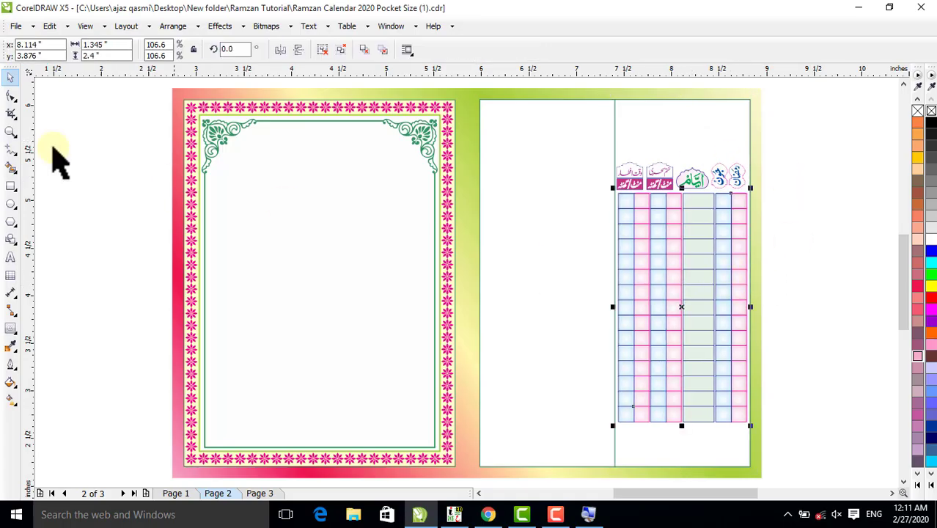
Ungroup the column headings and group only the two narrow vertical headings above the rightmost blue and pink columns.
{"action": "left_click", "coordinate": [10, 132]}
{"action": "left_click_drag", "start_coordinate": [561, 132], "coordinate": [806, 279]}
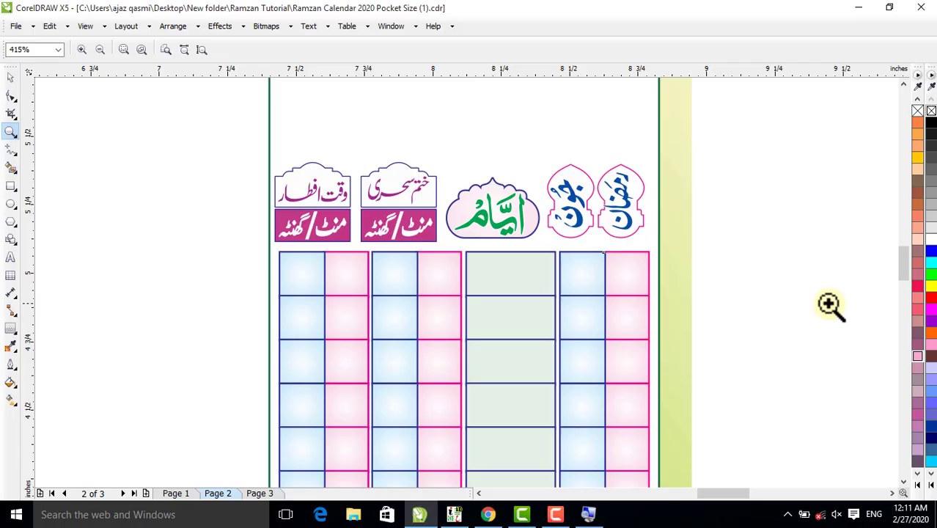
{"action": "left_click", "coordinate": [9, 78]}
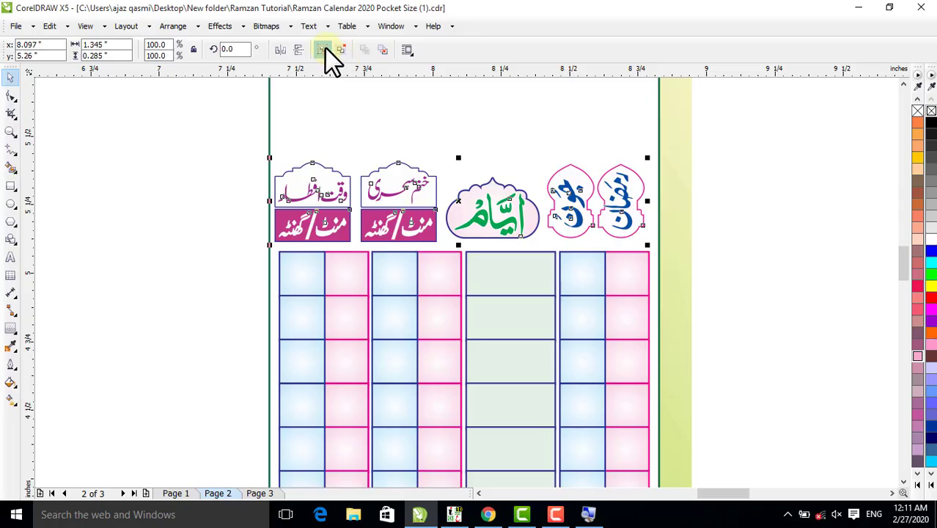
{"action": "left_click", "coordinate": [324, 48]}
{"action": "left_click", "coordinate": [725, 154]}
{"action": "left_click_drag", "start_coordinate": [737, 146], "coordinate": [533, 259]}
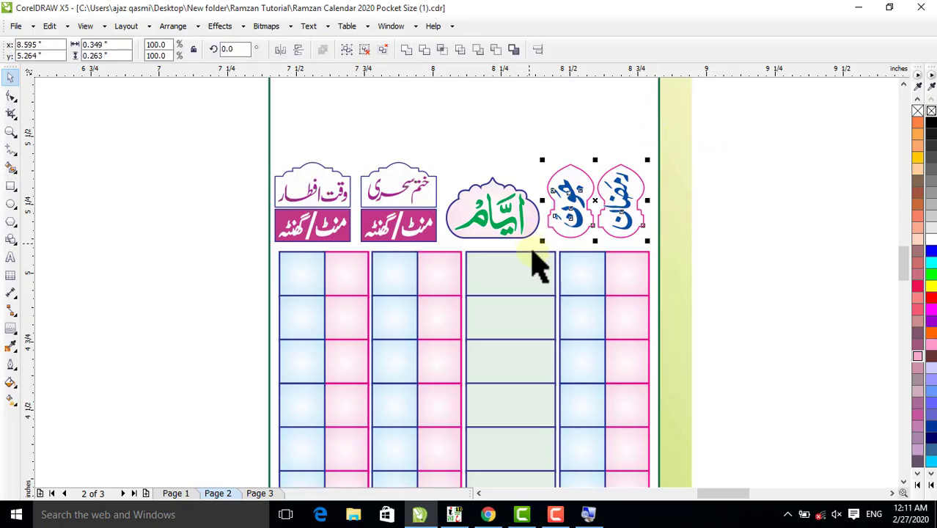
{"action": "key", "text": "ctrl+g"}
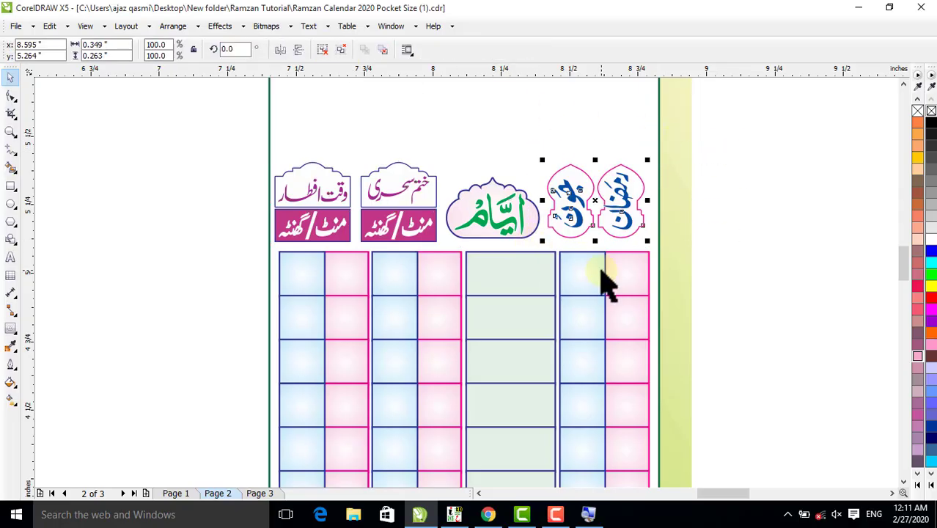
Ungroup the grid and group the top cells of the rightmost blue and pink columns as a pair.
{"action": "left_click", "coordinate": [607, 279]}
{"action": "left_click", "coordinate": [607, 278]}
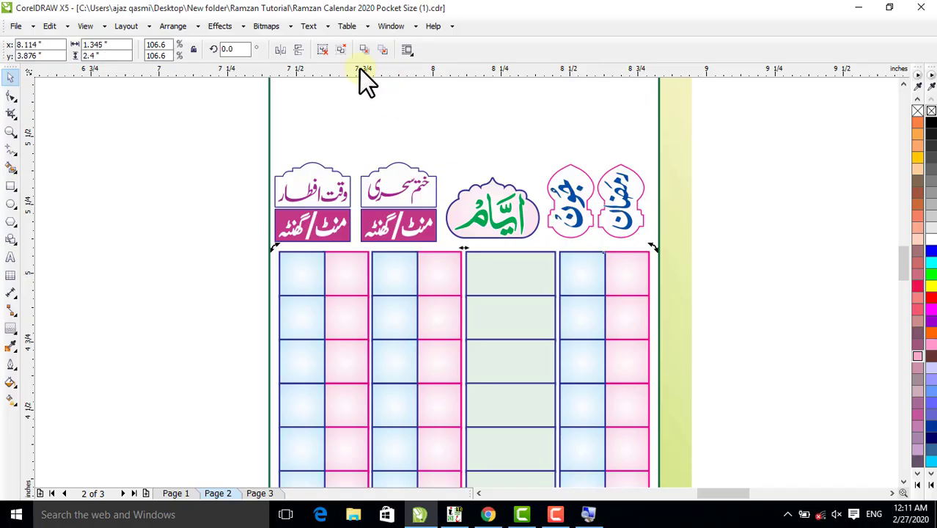
{"action": "left_click", "coordinate": [318, 45]}
{"action": "left_click", "coordinate": [707, 188]}
{"action": "left_click", "coordinate": [638, 273]}
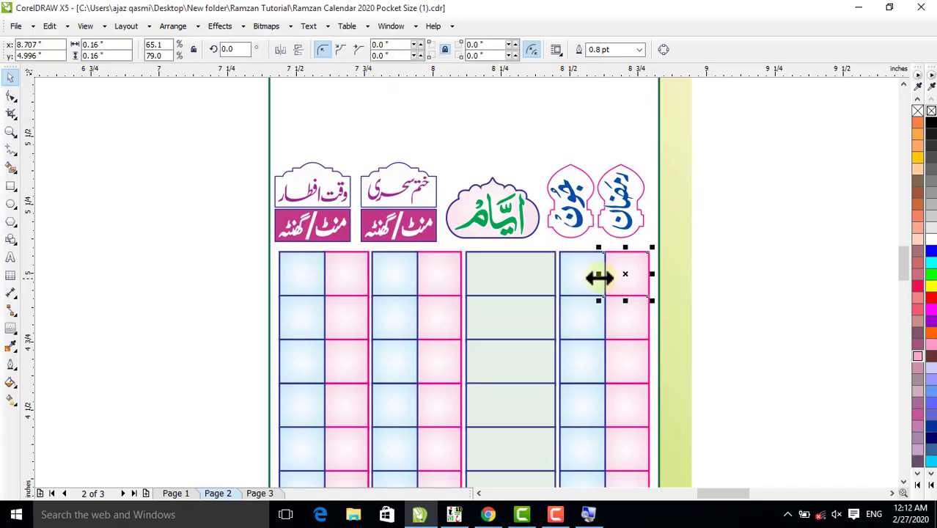
{"action": "left_click", "coordinate": [590, 276], "text": "shift"}
{"action": "key", "text": "ctrl+g"}
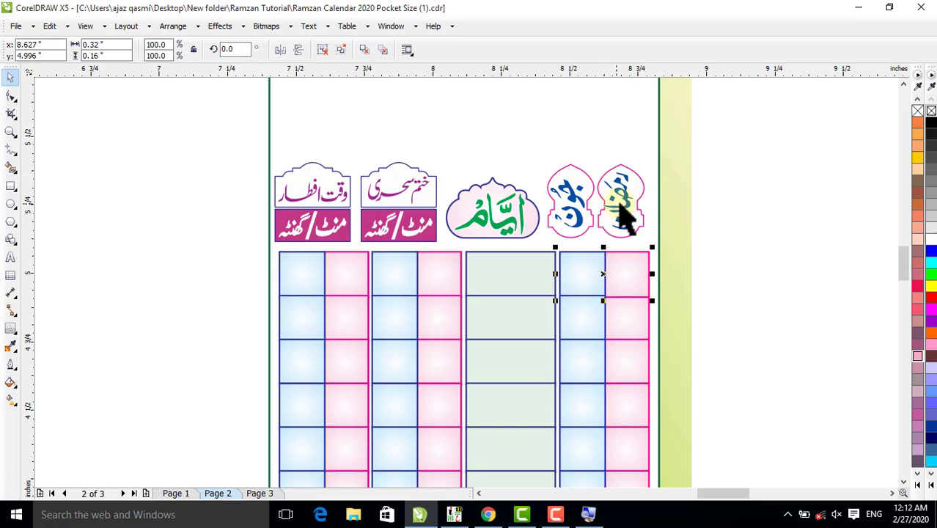
Centre the grouped pair of vertical headings horizontally over the grouped top cells of the rightmost blue and pink columns.
{"action": "left_click", "coordinate": [731, 219]}
{"action": "left_click", "coordinate": [652, 220]}
{"action": "left_click", "coordinate": [627, 255], "text": "shift"}
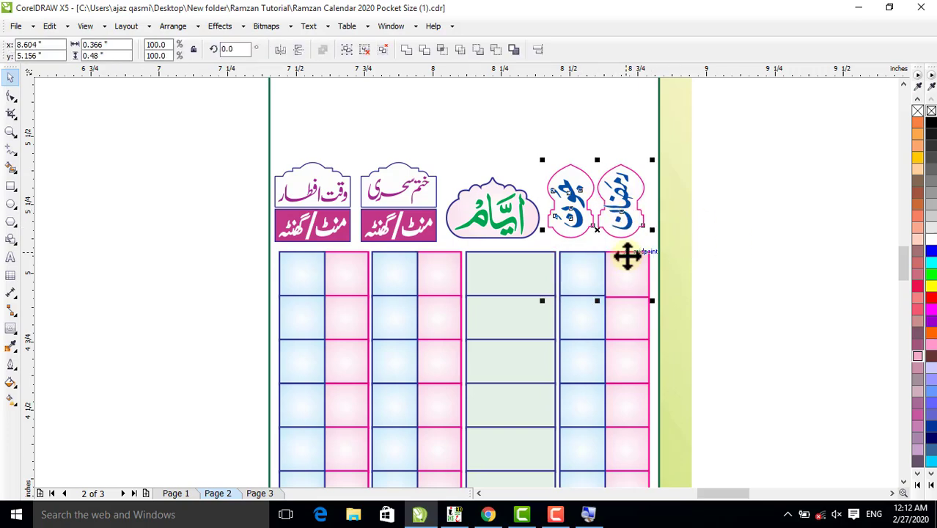
{"action": "key", "text": "e"}
{"action": "left_click", "coordinate": [715, 268]}
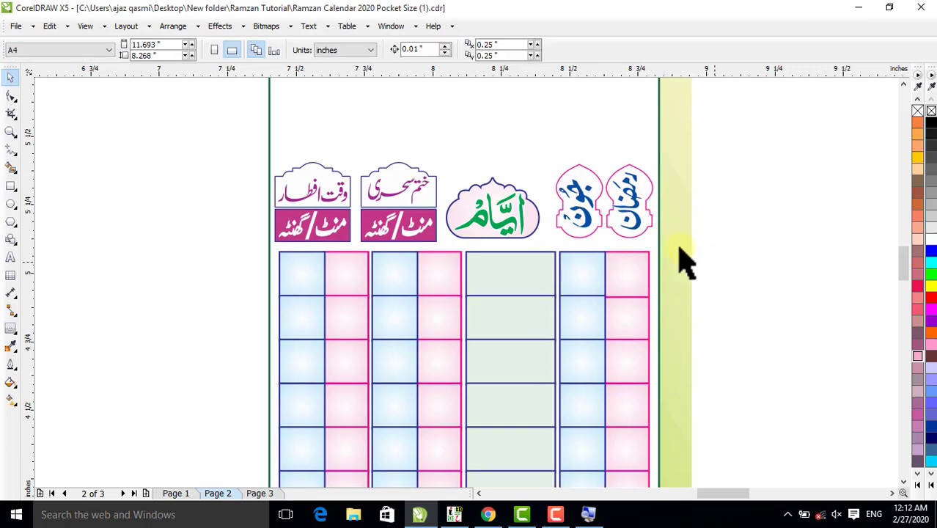
Centre the ایام heading, with its text and frame together, horizontally over the top cell of the green column.
{"action": "left_click", "coordinate": [506, 231]}
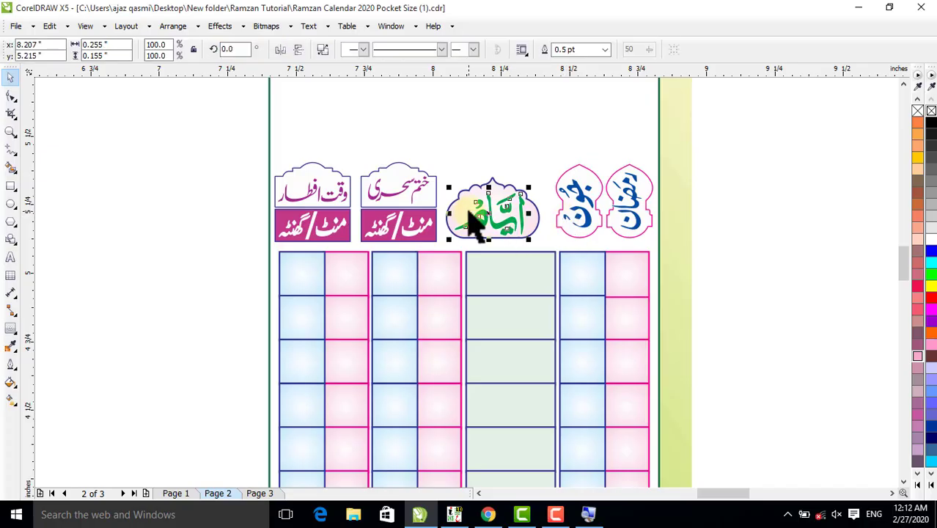
{"action": "left_click", "coordinate": [469, 213], "text": "shift"}
{"action": "left_click", "coordinate": [500, 265], "text": "shift"}
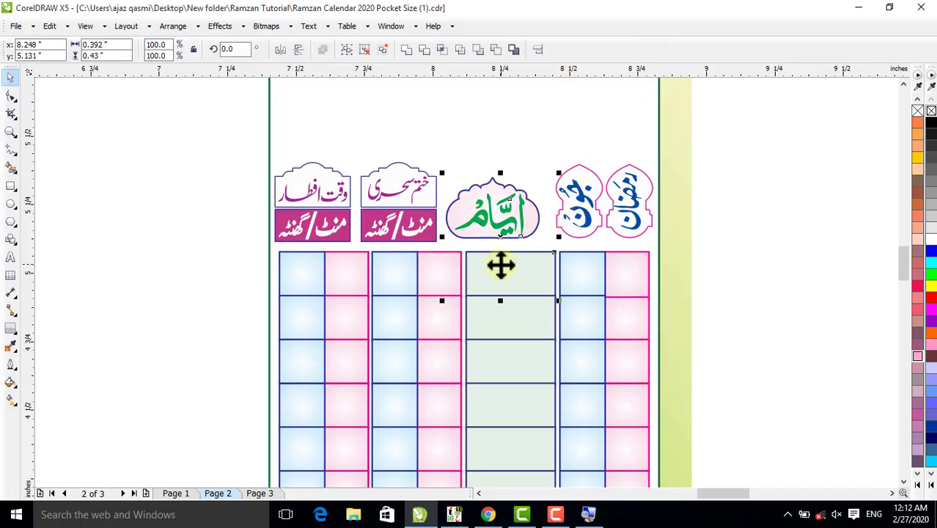
{"action": "key", "text": "c"}
{"action": "left_click", "coordinate": [755, 253]}
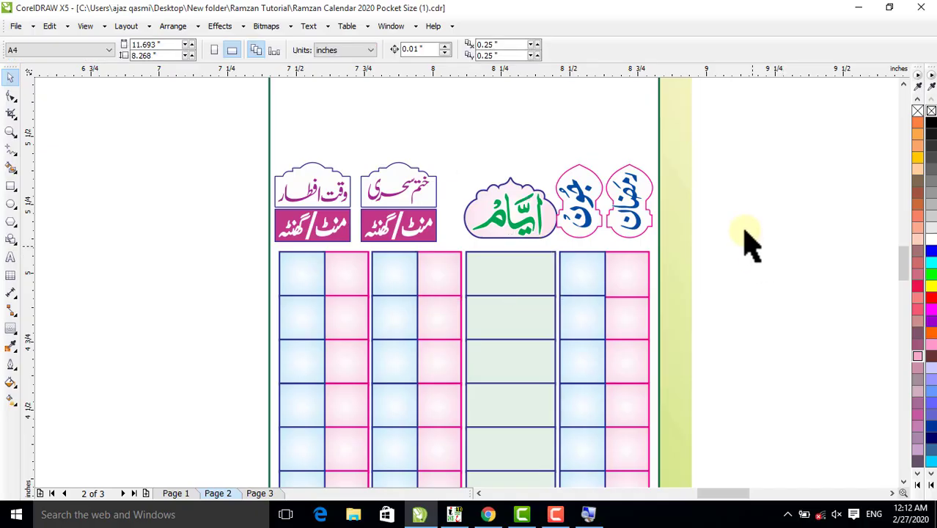
Shrink the ایام heading slightly about its centre so it clears the vertical headings beside it.
{"action": "left_click_drag", "start_coordinate": [743, 134], "coordinate": [557, 240]}
{"action": "left_click", "coordinate": [528, 226]}
{"action": "left_click", "coordinate": [741, 253]}
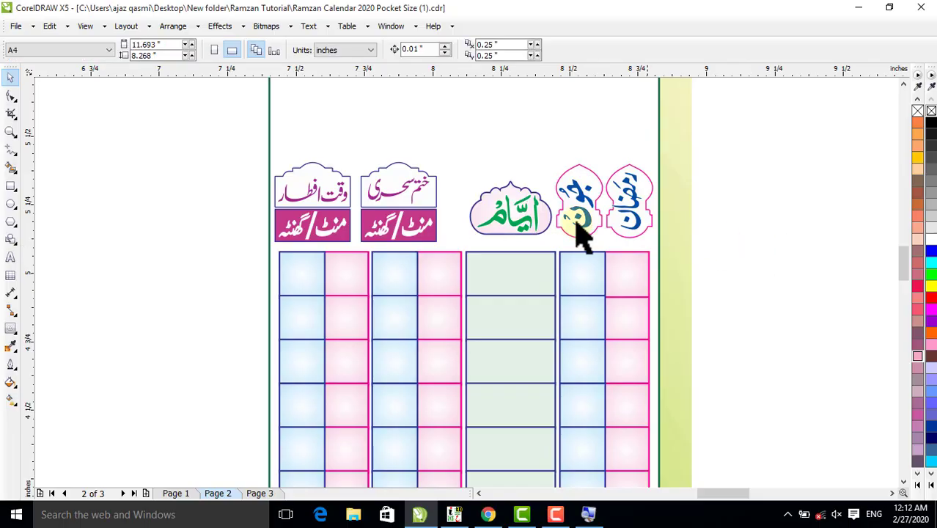
Group the ختم سحری heading with the magenta منٹ/گھنٹہ box beneath it.
{"action": "left_click", "coordinate": [374, 198]}
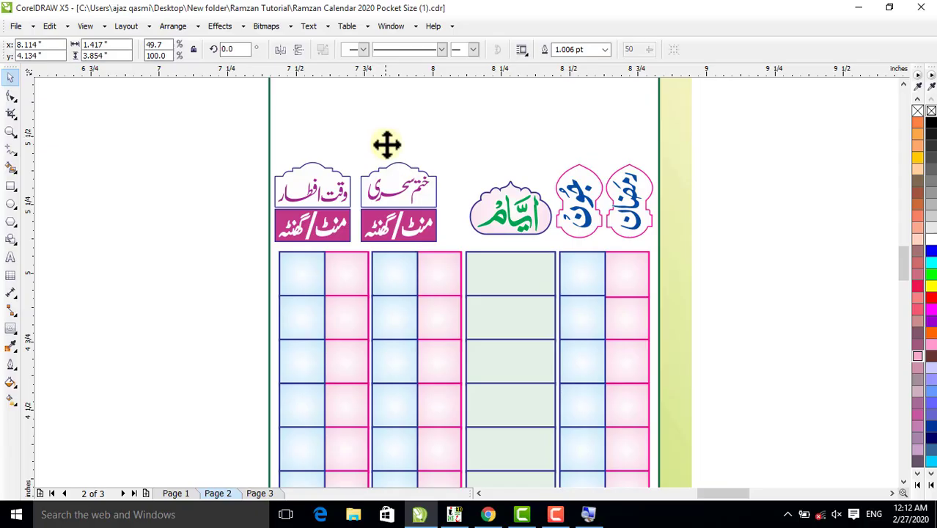
{"action": "left_click", "coordinate": [401, 196]}
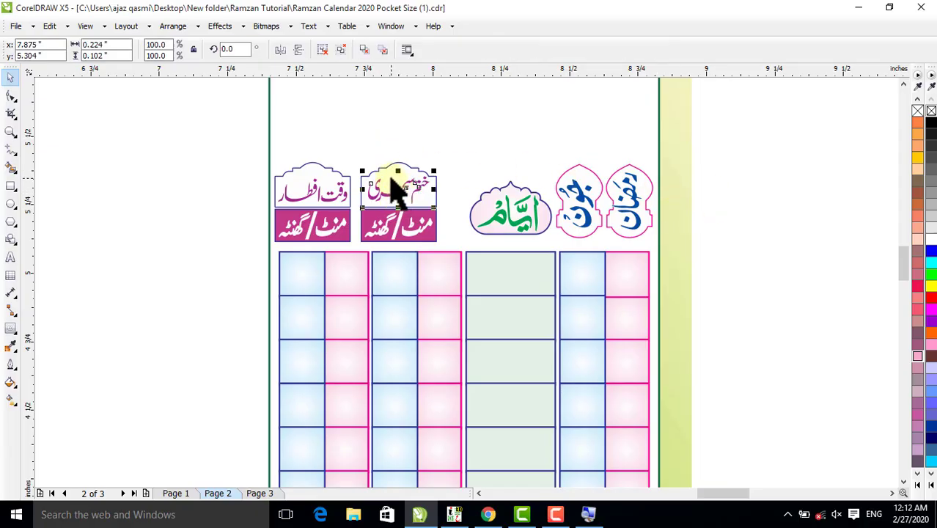
{"action": "left_click", "coordinate": [393, 182]}
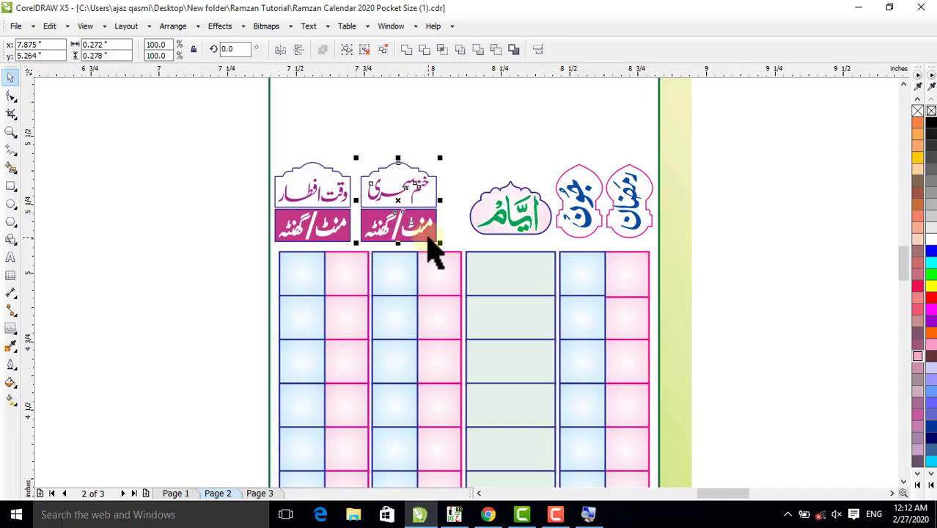
{"action": "key", "text": "ctrl+g"}
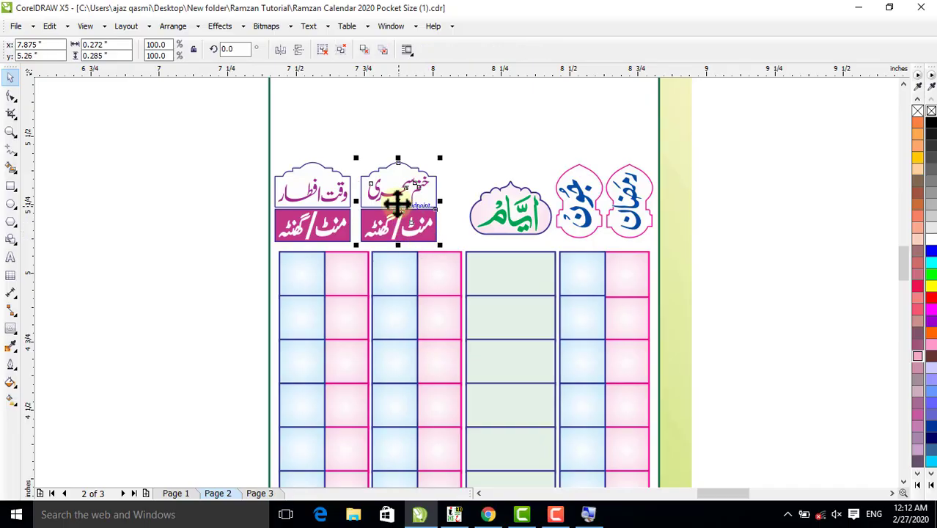
Group the top blue and pink cells beneath the ختم سحری heading and centre the heading horizontally over them.
{"action": "key", "text": "Escape"}
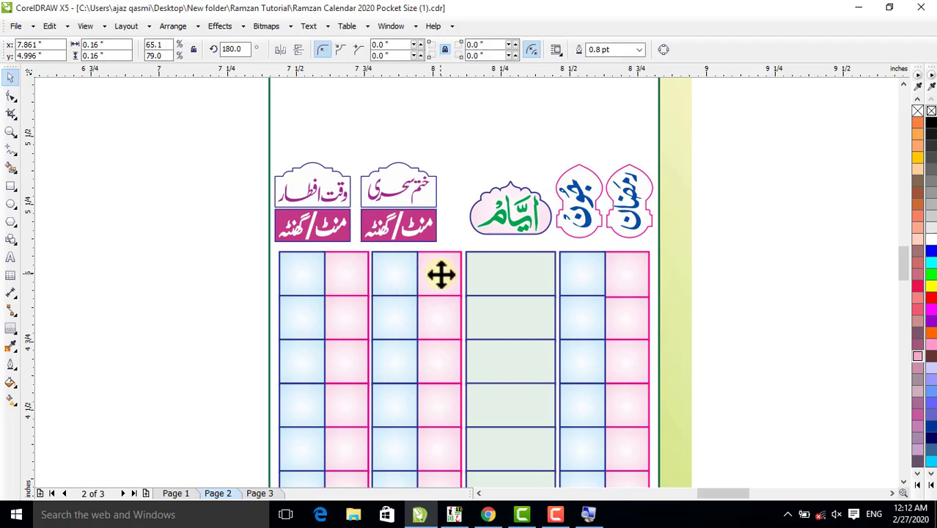
{"action": "left_click", "coordinate": [439, 272]}
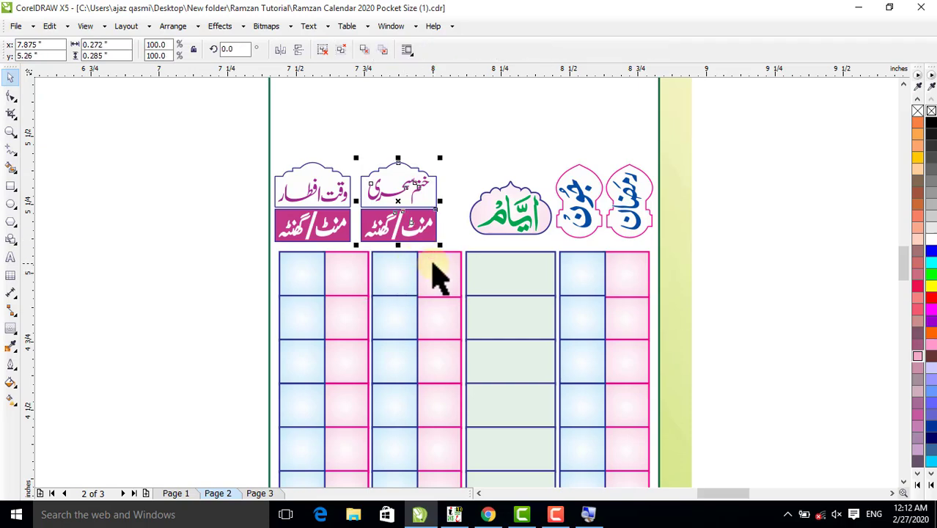
{"action": "left_click", "coordinate": [432, 264], "text": "shift"}
{"action": "key", "text": "c"}
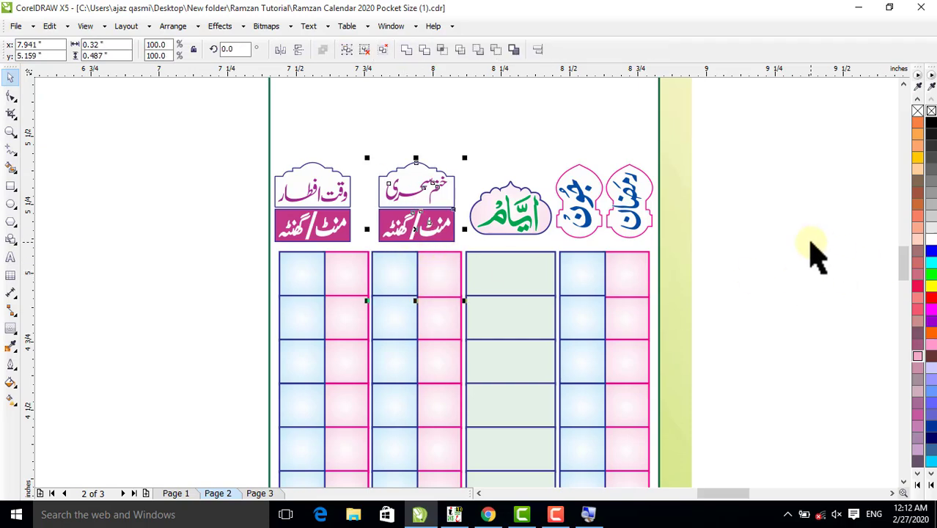
{"action": "left_click", "coordinate": [812, 243]}
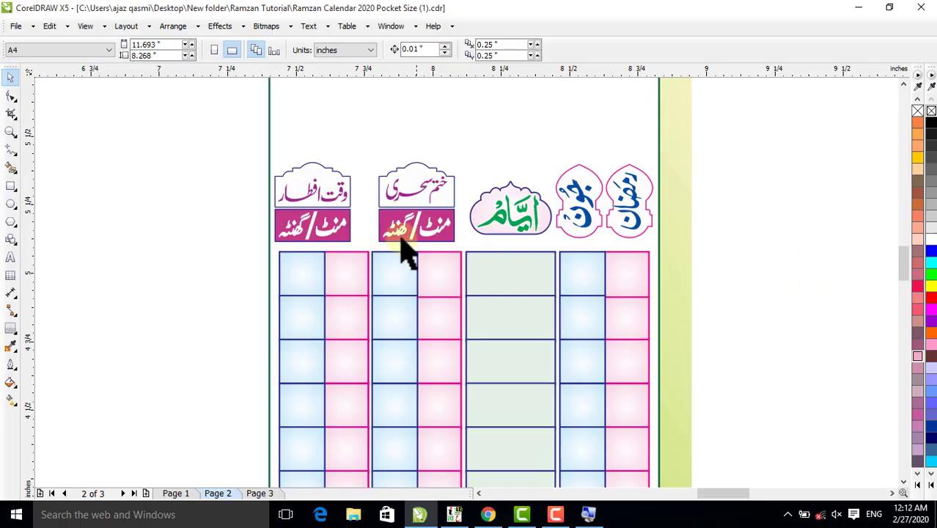
Group the وقت افطار heading with the magenta منٹ/گھنٹہ box beneath it.
{"action": "left_click", "coordinate": [323, 196]}
{"action": "left_click", "coordinate": [324, 174], "text": "shift"}
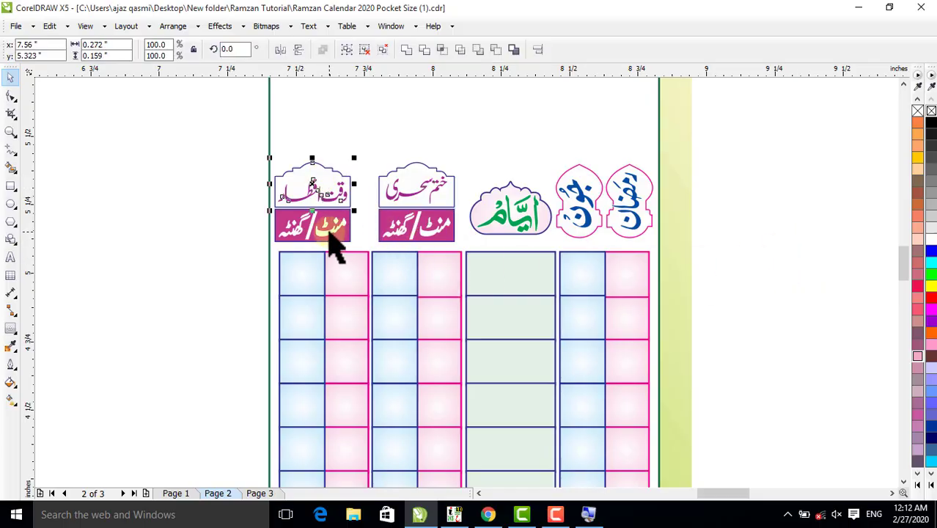
{"action": "left_click", "coordinate": [334, 235], "text": "shift"}
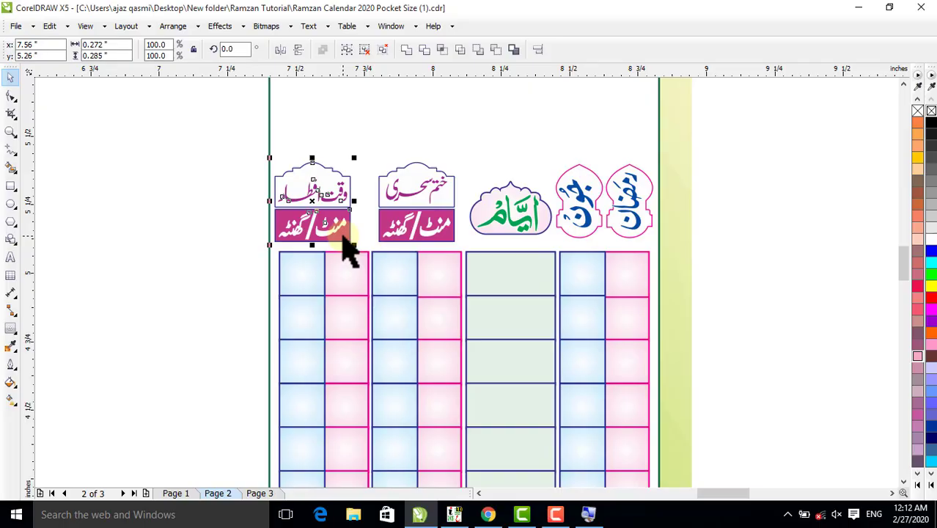
Group the top blue and pink cells beneath the وقت افطار heading and centre the heading horizontally over them.
{"action": "left_click", "coordinate": [323, 280]}
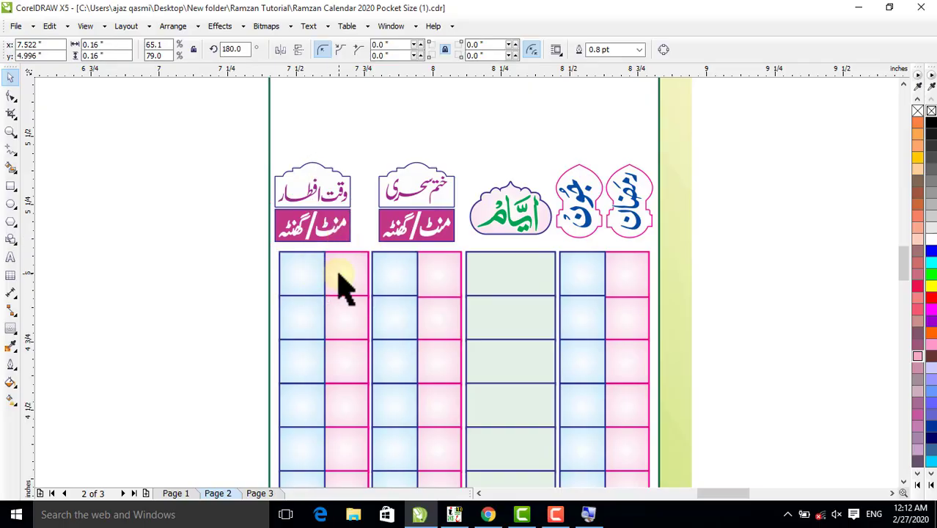
{"action": "left_click", "coordinate": [328, 237], "text": "shift"}
{"action": "key", "text": "c"}
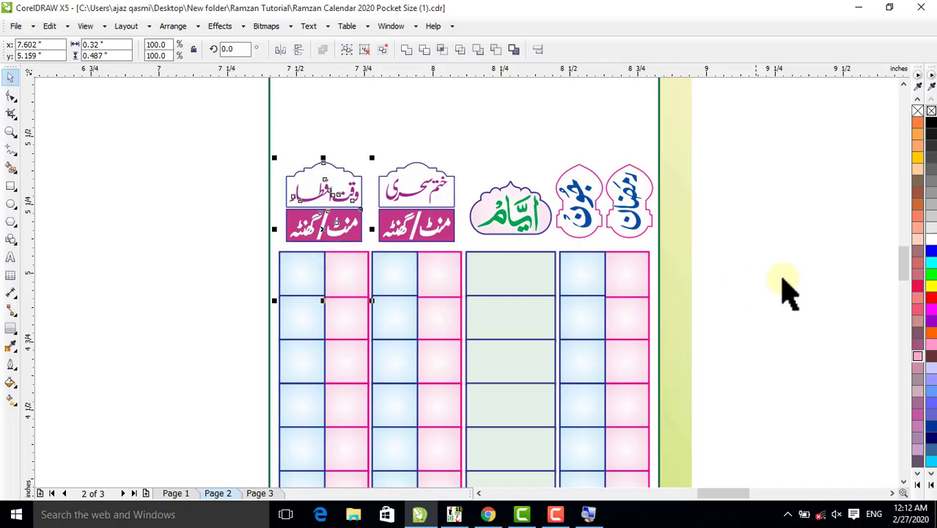
{"action": "left_click", "coordinate": [746, 236]}
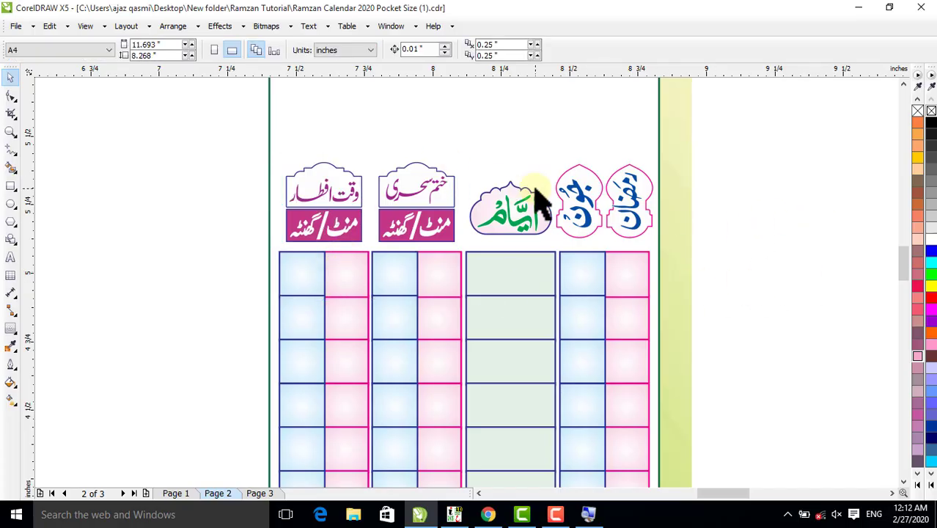
Draw a rectangle about 1.417 by 0.339 inches around the heading row, spanning the full width of the white panel.
{"action": "left_click", "coordinate": [314, 140]}
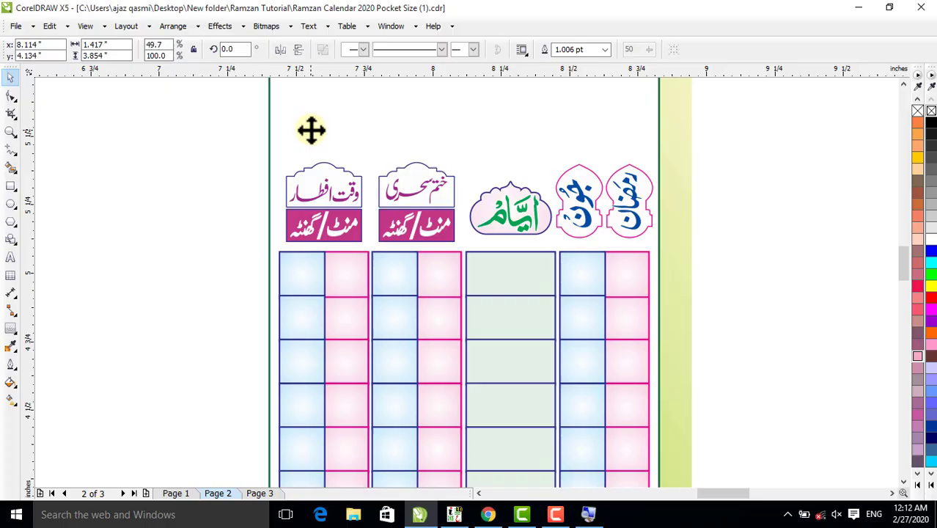
{"action": "left_click", "coordinate": [8, 184]}
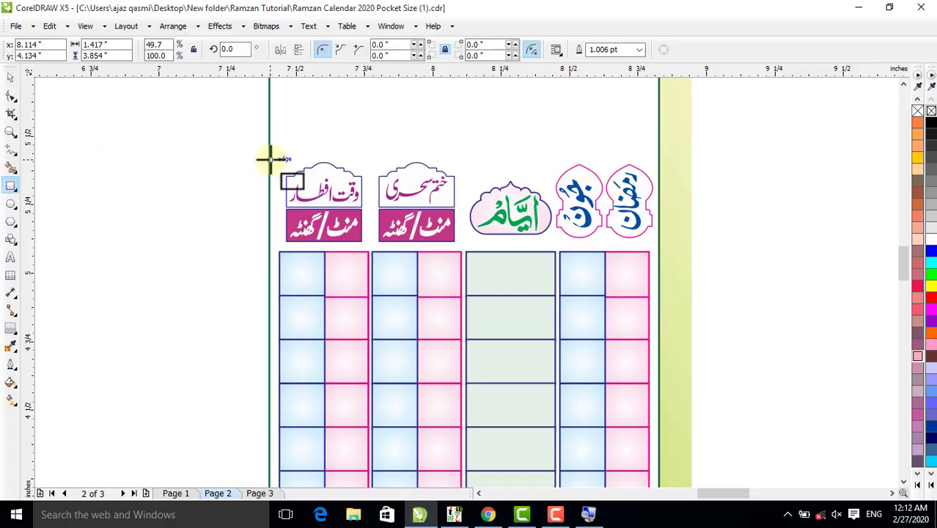
{"action": "left_click_drag", "start_coordinate": [269, 152], "coordinate": [659, 244]}
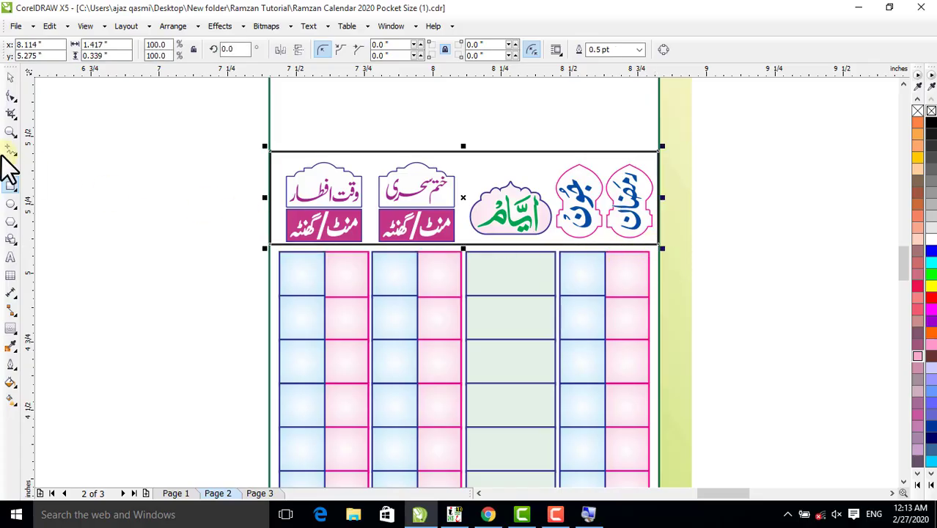
{"action": "left_click", "coordinate": [10, 78]}
{"action": "left_click", "coordinate": [798, 242]}
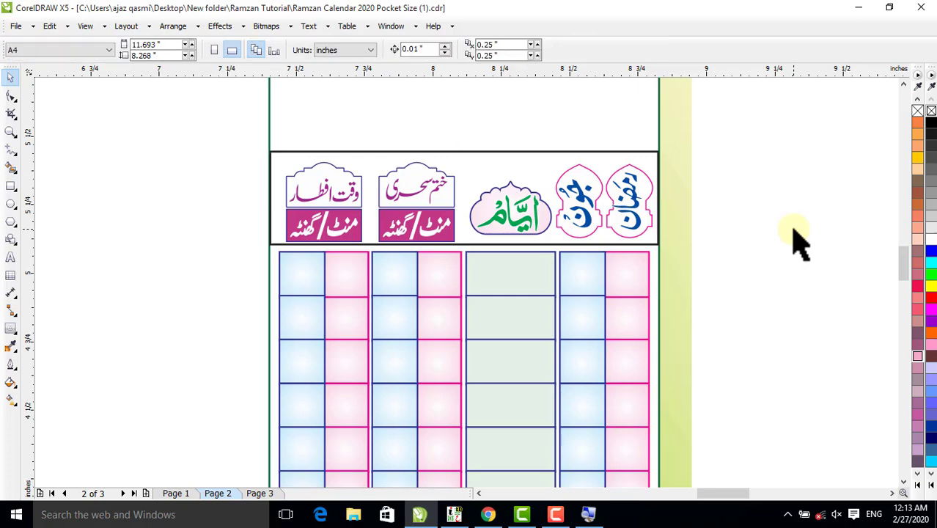
Centre the whole row of headings horizontally within the rectangle drawn around it.
{"action": "left_click", "coordinate": [607, 269]}
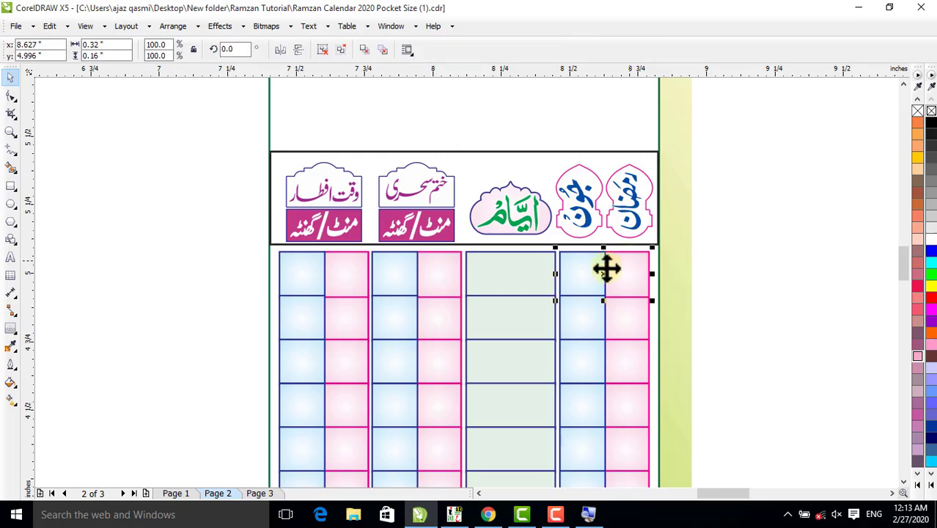
{"action": "left_click", "coordinate": [703, 268]}
{"action": "left_click", "coordinate": [619, 215]}
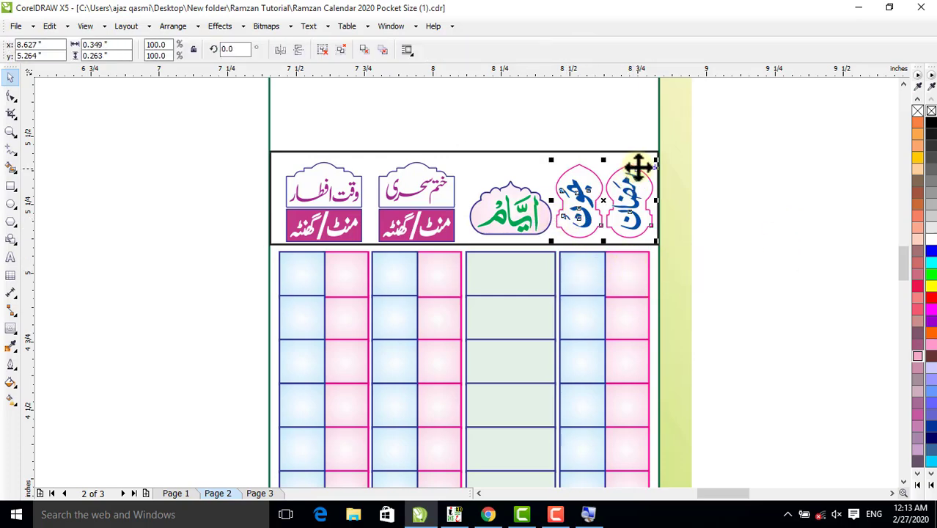
{"action": "left_click_drag", "start_coordinate": [733, 145], "coordinate": [280, 265]}
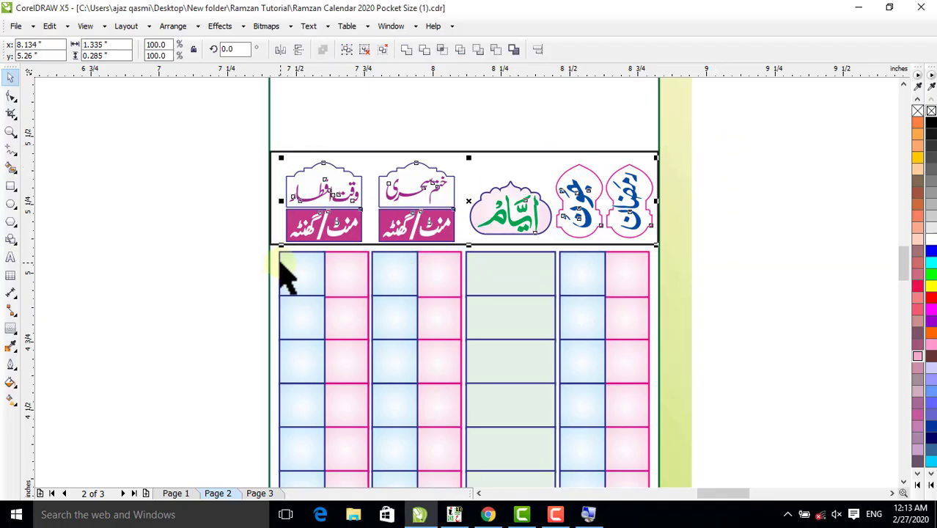
{"action": "left_click", "coordinate": [279, 230]}
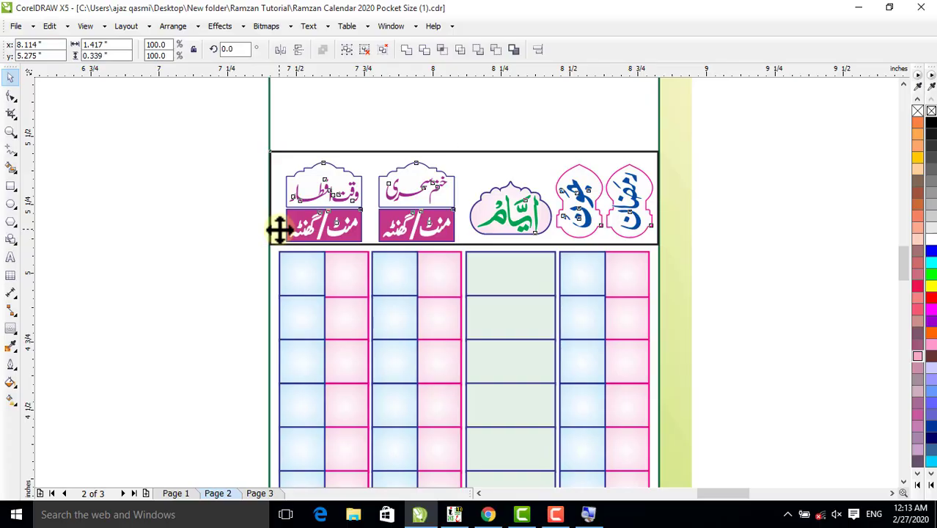
{"action": "key", "text": "c"}
{"action": "left_click", "coordinate": [759, 245]}
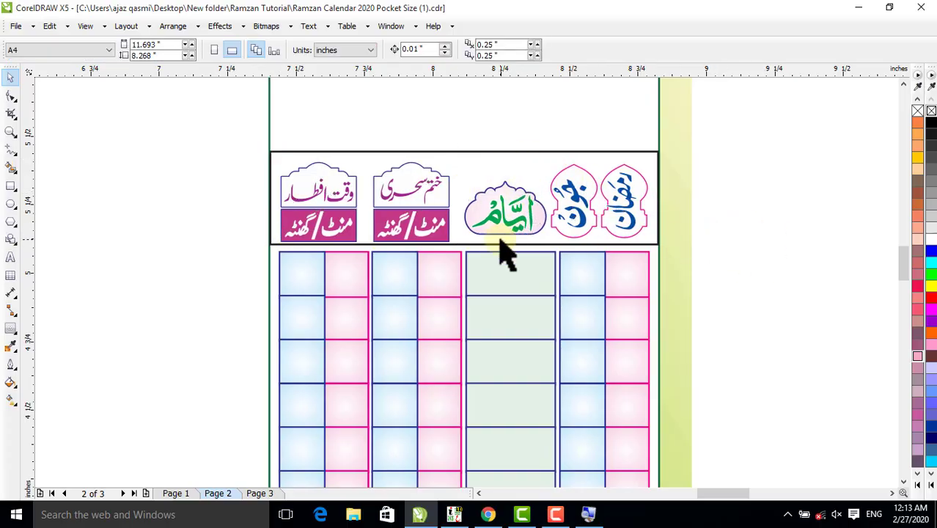
Move the grouped row of headings up about 0.03 inches to leave a gap above the rectangle's lower edge.
{"action": "left_click", "coordinate": [495, 270]}
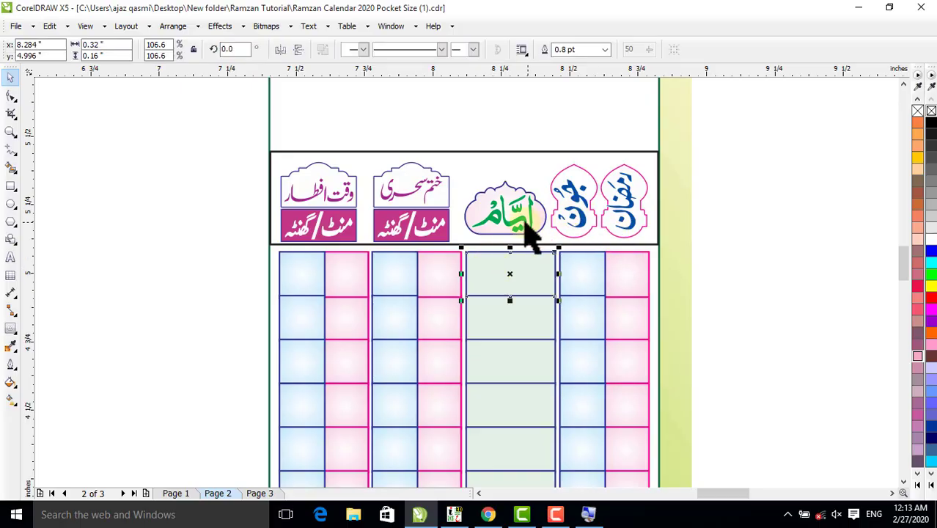
{"action": "left_click_drag", "start_coordinate": [515, 222], "coordinate": [513, 213]}
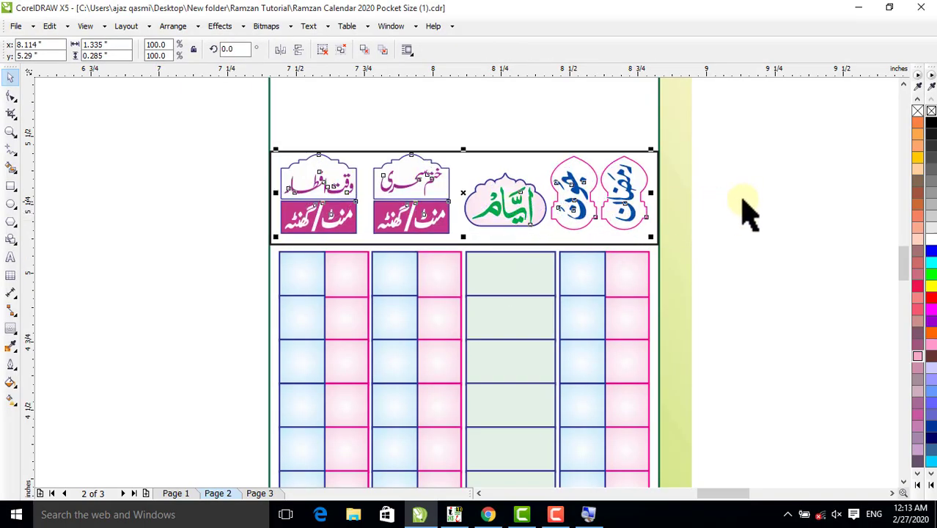
{"action": "left_click", "coordinate": [745, 209]}
Extend the rectangle's upper edge upward to make it about 0.372 inches high.
{"action": "left_click", "coordinate": [487, 151]}
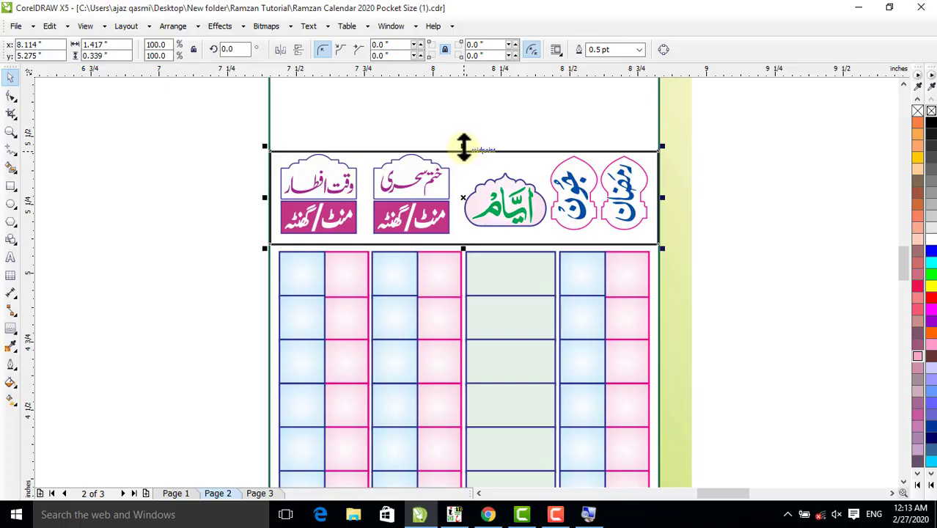
{"action": "left_click_drag", "start_coordinate": [463, 146], "coordinate": [464, 137]}
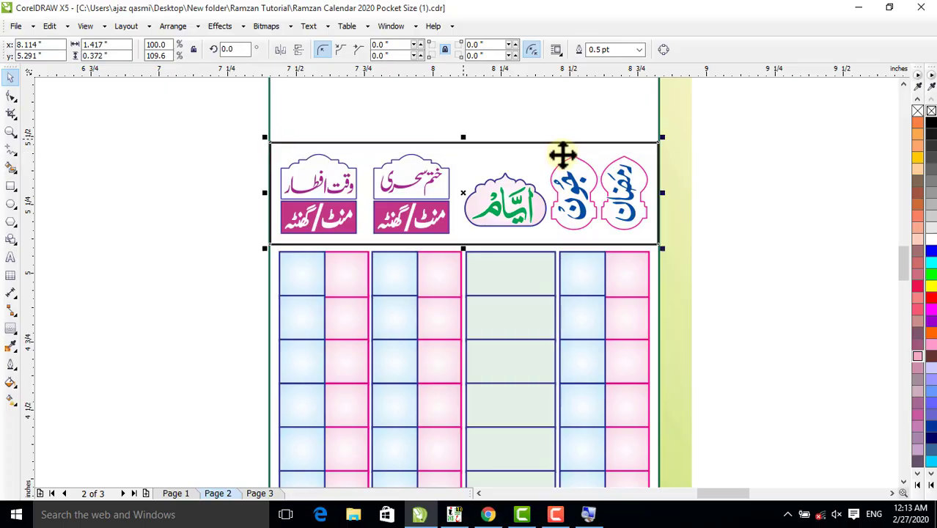
{"action": "left_click", "coordinate": [790, 199]}
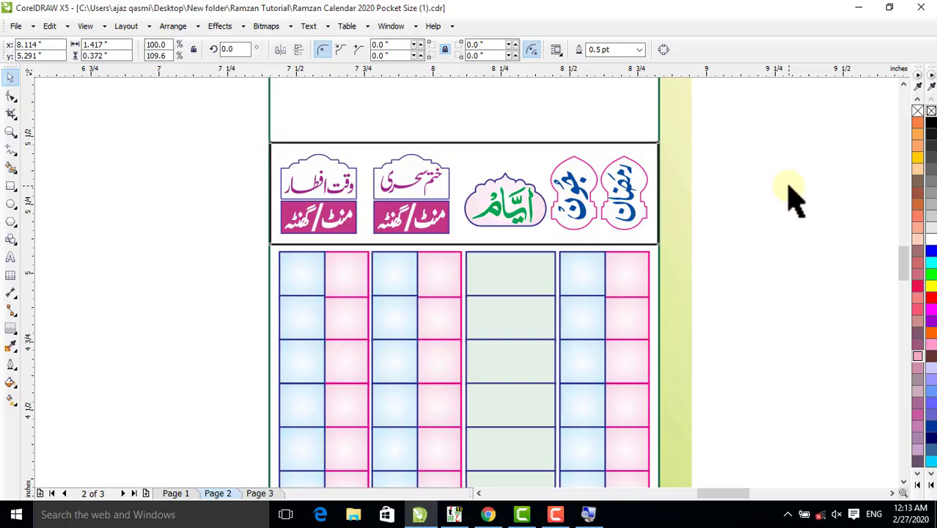
Turn off snapping to guidelines and to objects.
{"action": "left_click", "coordinate": [86, 31]}
{"action": "left_click", "coordinate": [112, 367]}
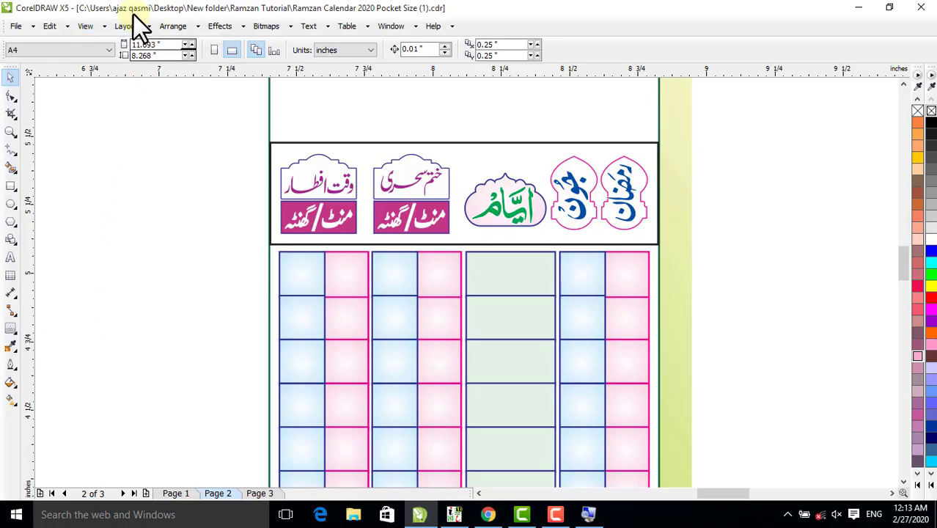
{"action": "left_click", "coordinate": [85, 29]}
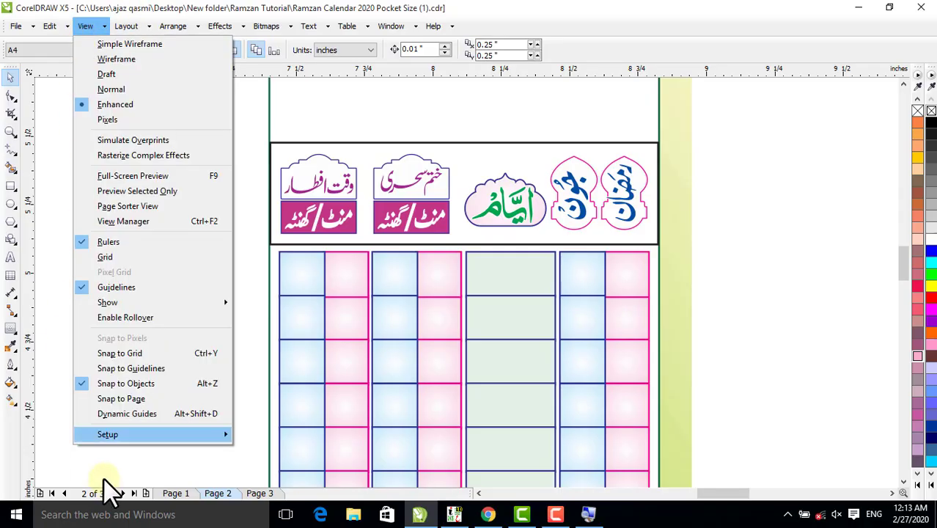
{"action": "left_click", "coordinate": [130, 383]}
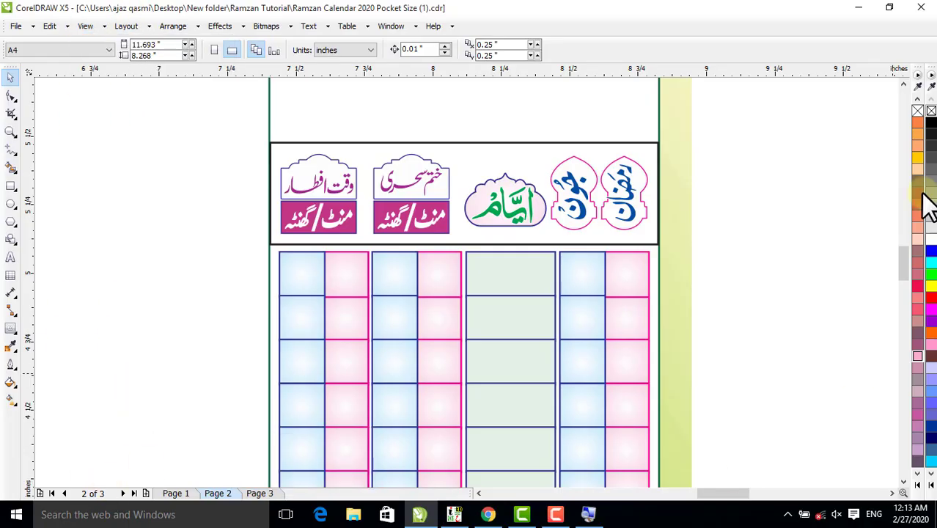
Fill the rectangle around the column headings with turquoise and send it behind the headings.
{"action": "left_click", "coordinate": [642, 156]}
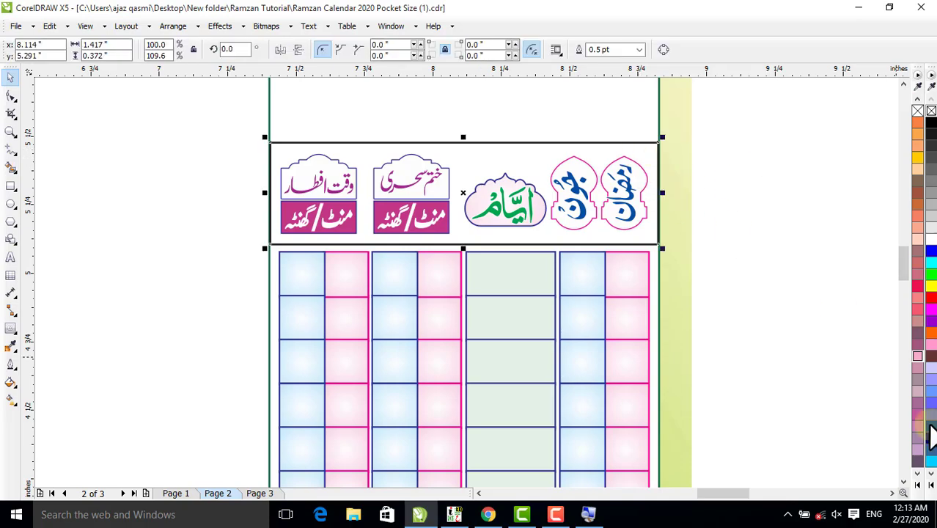
{"action": "left_click", "coordinate": [917, 486]}
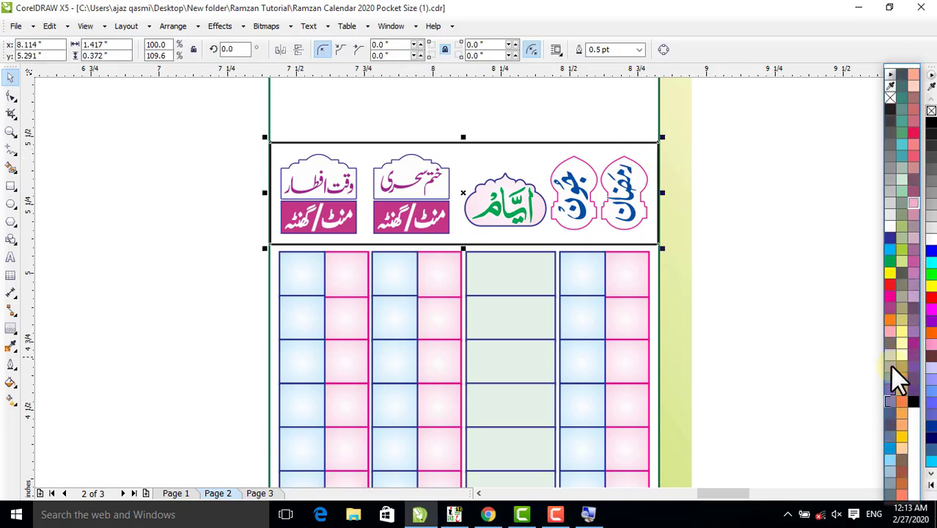
{"action": "left_click", "coordinate": [904, 155]}
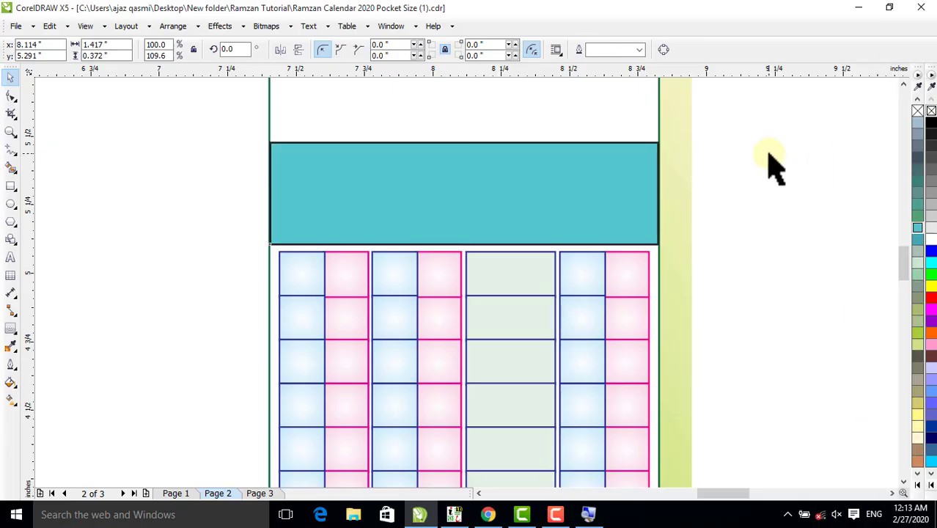
{"action": "left_click", "coordinate": [608, 186]}
{"action": "key", "text": "shift+Page_Down"}
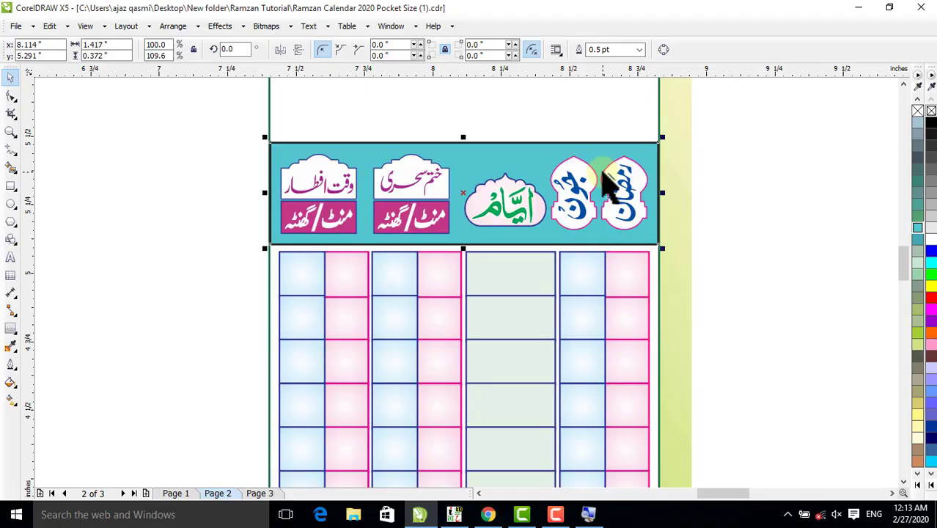
{"action": "left_click_drag", "start_coordinate": [761, 116], "coordinate": [279, 250]}
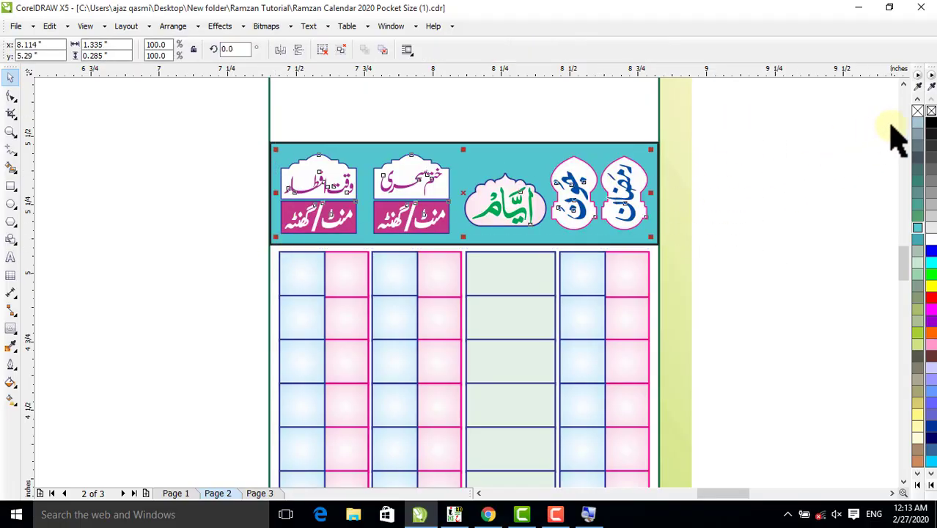
{"action": "left_click", "coordinate": [813, 157]}
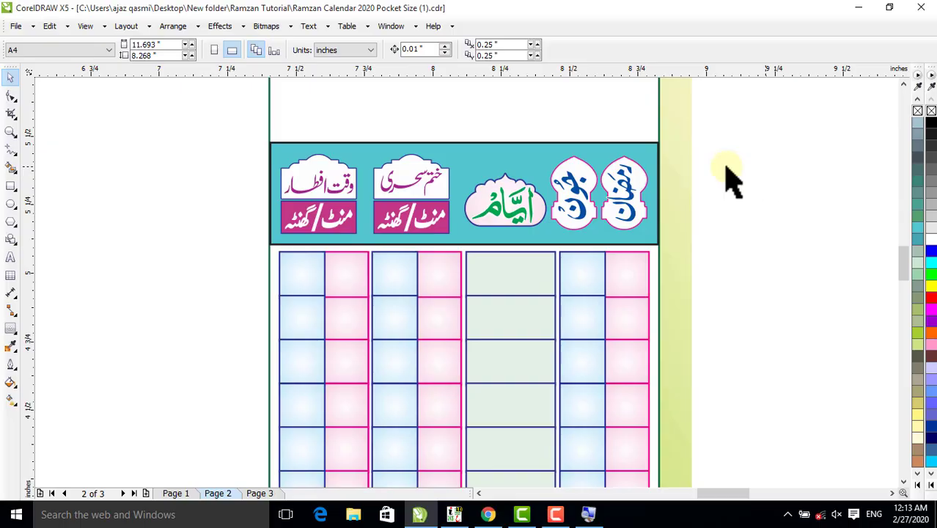
Raise the lower edge of both white timetable panels together to just below the cell grid, making them about 3.449 inches high.
{"action": "key", "text": "F4"}
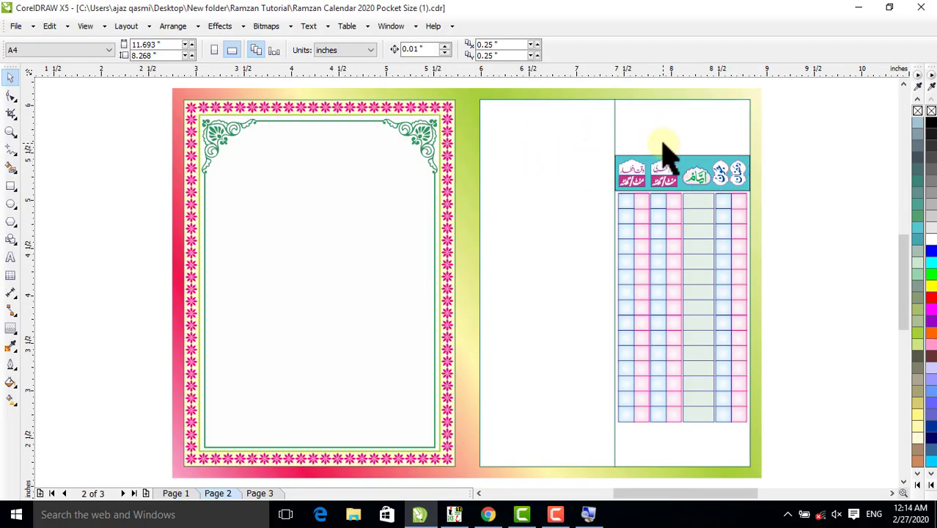
{"action": "left_click", "coordinate": [604, 137]}
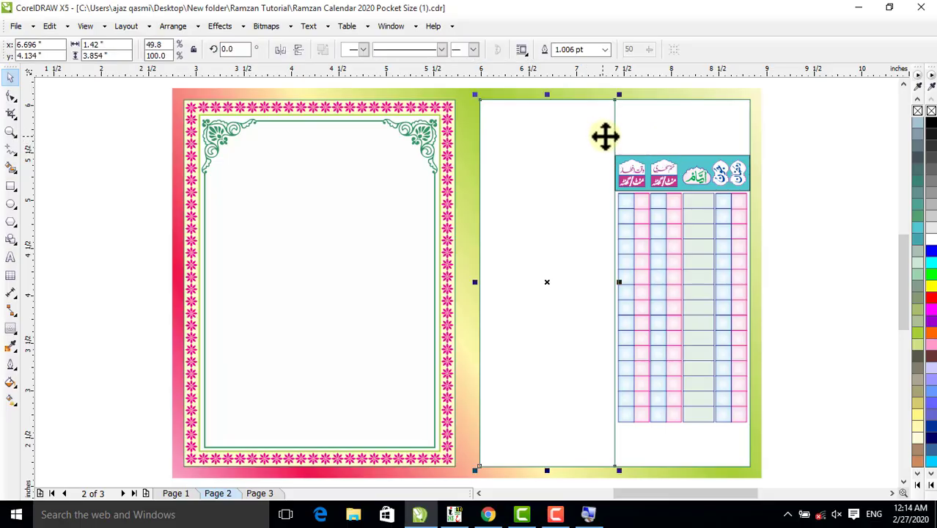
{"action": "left_click", "coordinate": [837, 242]}
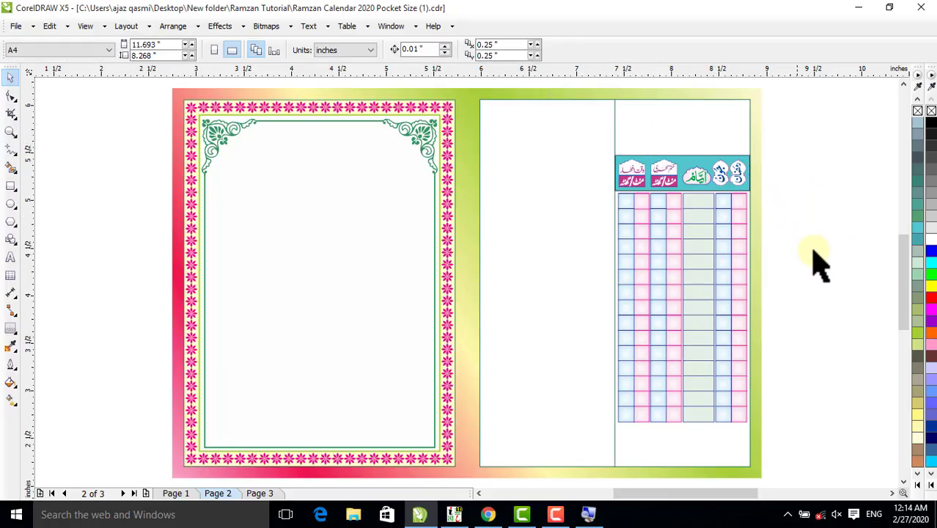
{"action": "left_click", "coordinate": [619, 459]}
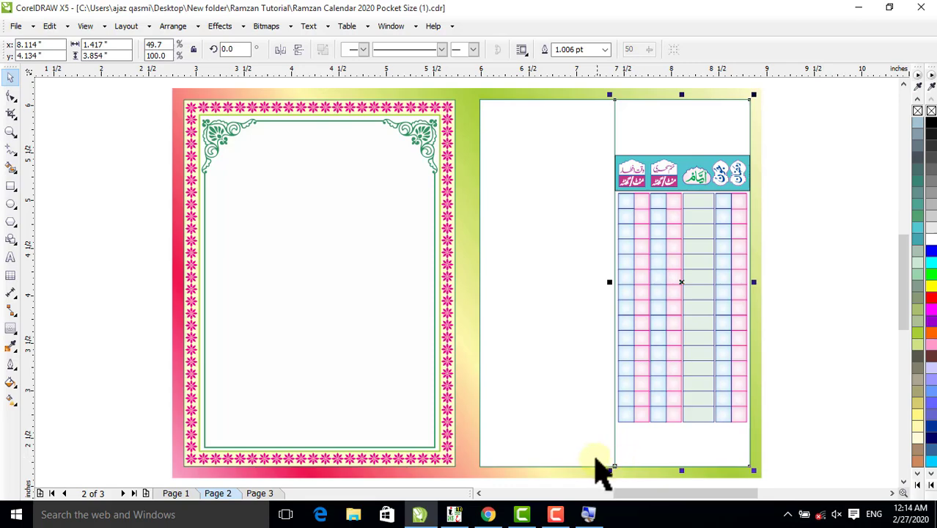
{"action": "left_click", "coordinate": [581, 449], "text": "shift"}
{"action": "left_click_drag", "start_coordinate": [616, 470], "coordinate": [626, 436]}
{"action": "left_click", "coordinate": [853, 346]}
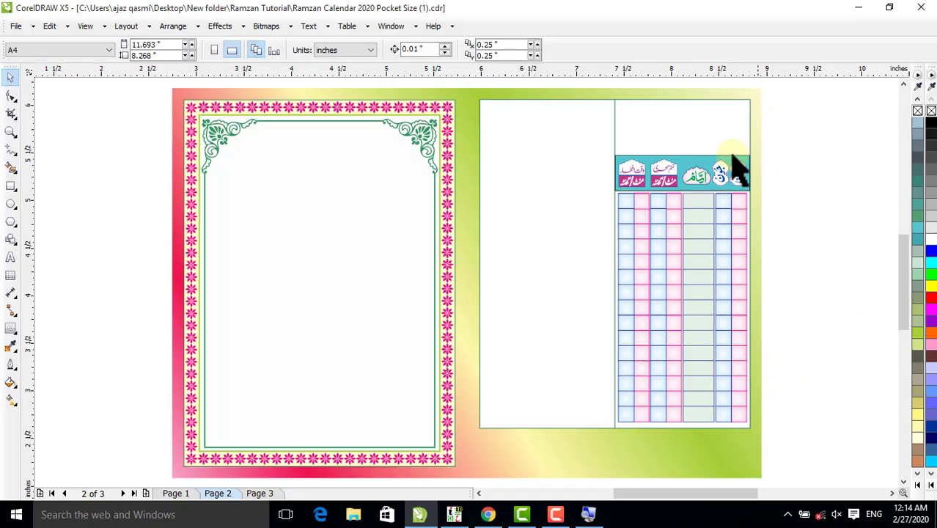
Lower the upper edge of both white timetable panels together to just above the turquoise heading bar.
{"action": "left_click", "coordinate": [673, 120]}
{"action": "left_click", "coordinate": [579, 147], "text": "shift"}
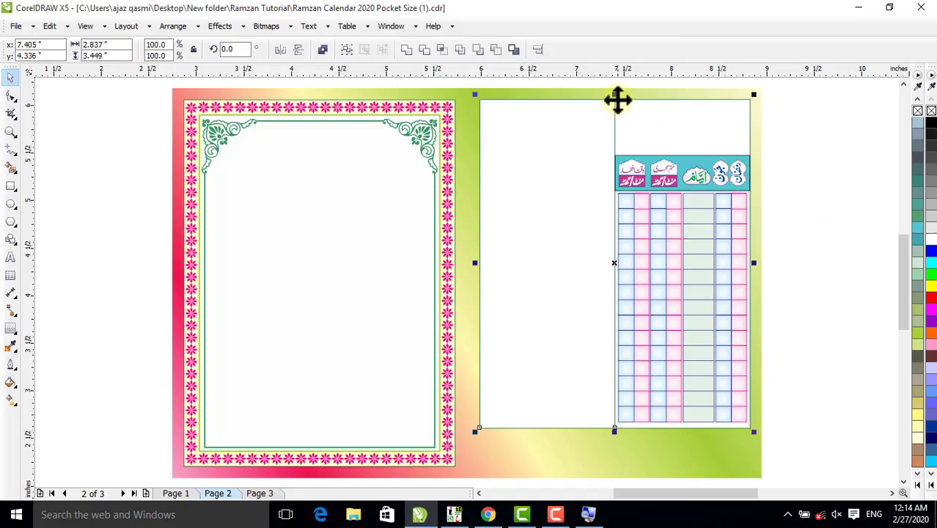
{"action": "left_click_drag", "start_coordinate": [617, 94], "coordinate": [608, 147]}
{"action": "left_click", "coordinate": [794, 192]}
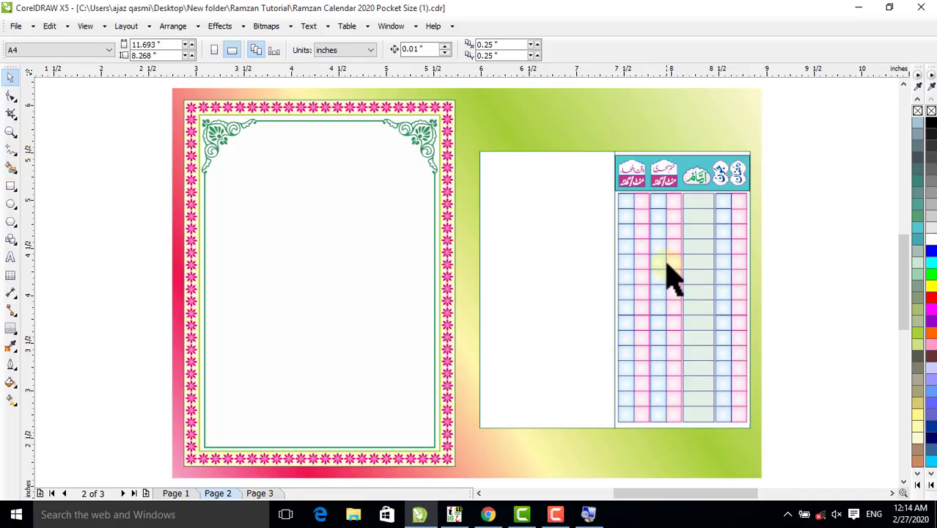
Copy the first seven weekday names, from ہفتہ to جمعہ, out of the old timetable on page 3.
{"action": "left_click", "coordinate": [259, 494]}
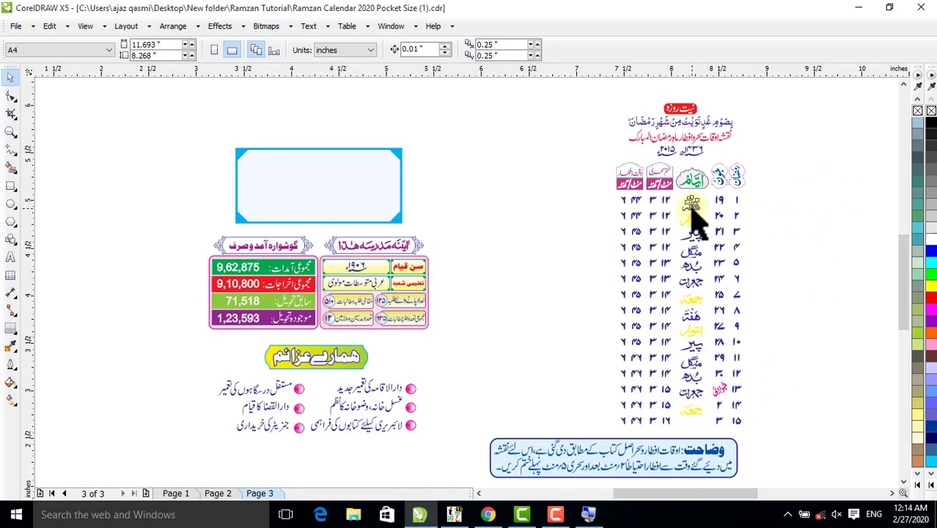
{"action": "left_click", "coordinate": [693, 214]}
{"action": "left_click", "coordinate": [694, 227], "text": "shift"}
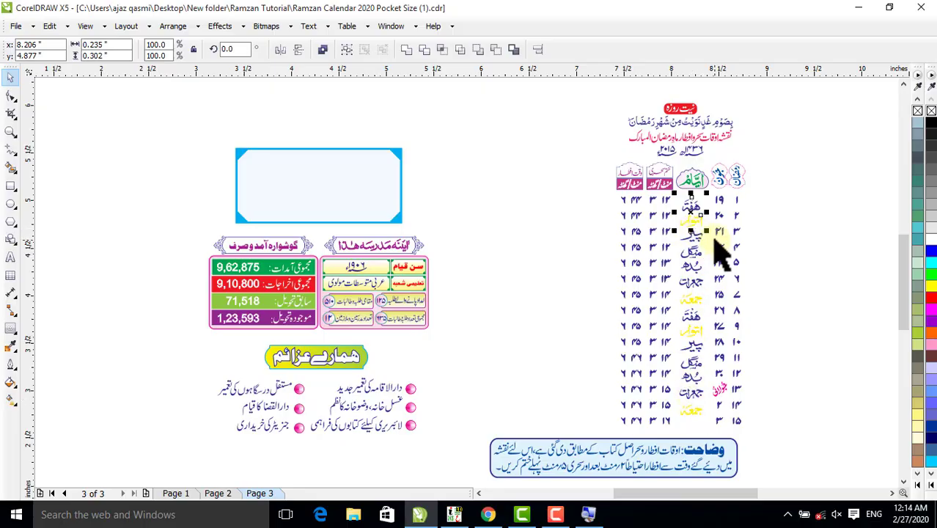
{"action": "key", "text": "Escape"}
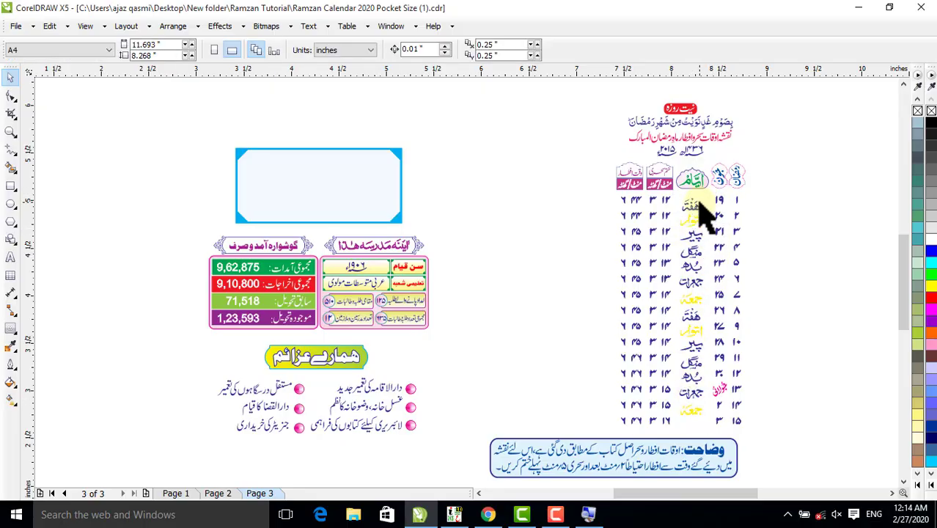
{"action": "left_click_drag", "start_coordinate": [706, 197], "coordinate": [672, 308]}
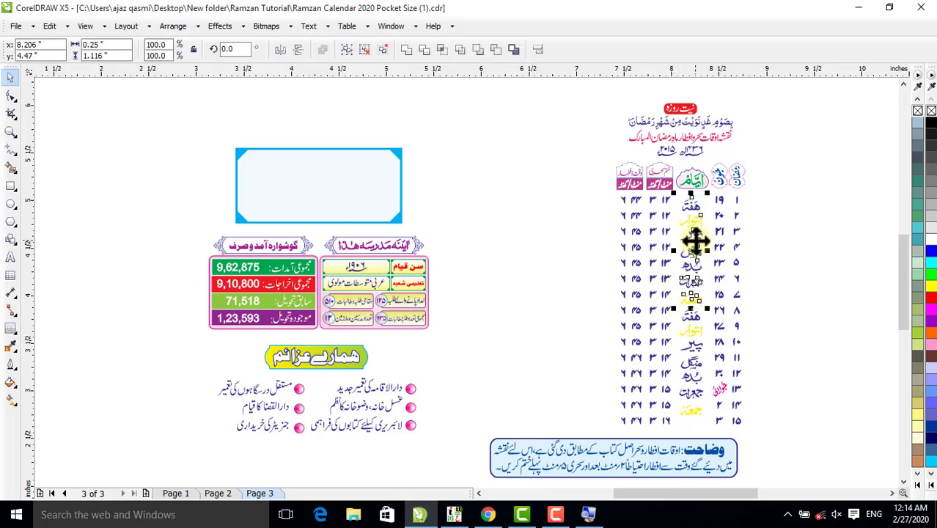
{"action": "left_click", "coordinate": [696, 241]}
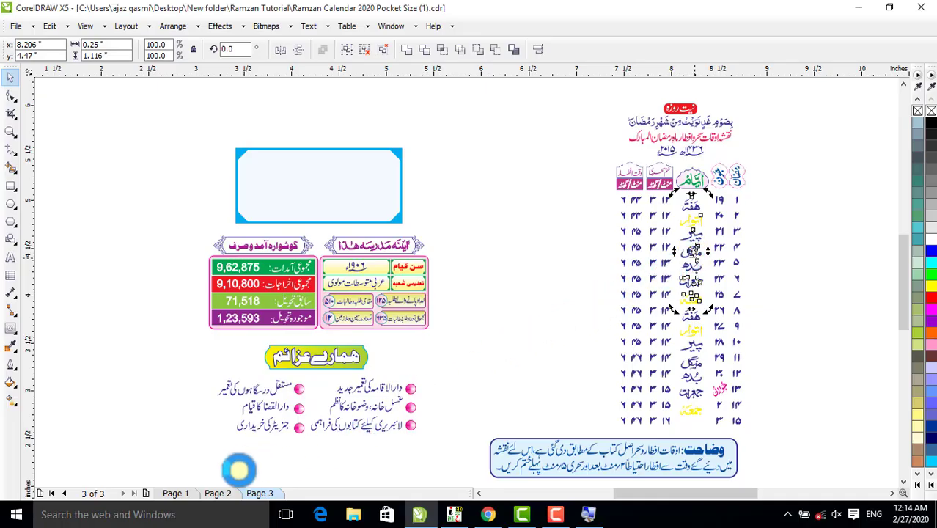
Paste the seven weekday names on page 2 and park them in the blank area beside the timetable.
{"action": "left_click", "coordinate": [217, 493]}
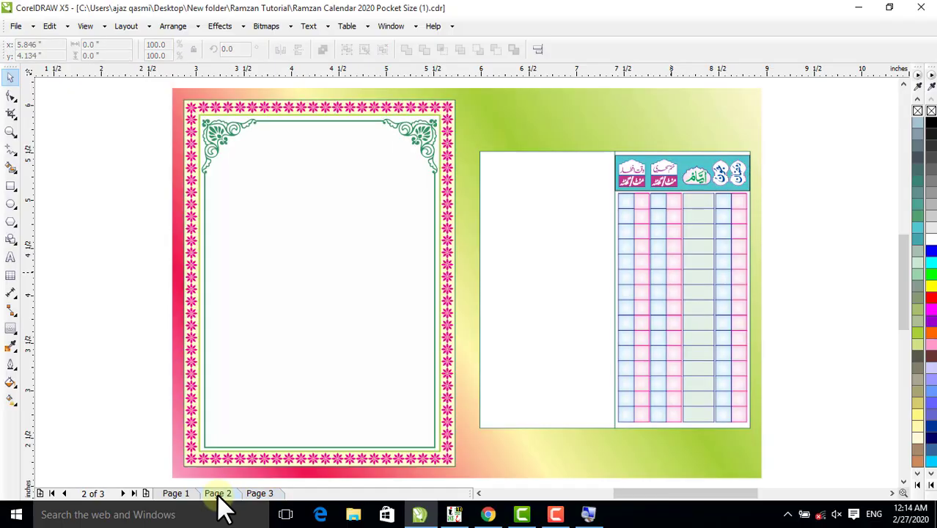
{"action": "left_click", "coordinate": [806, 274]}
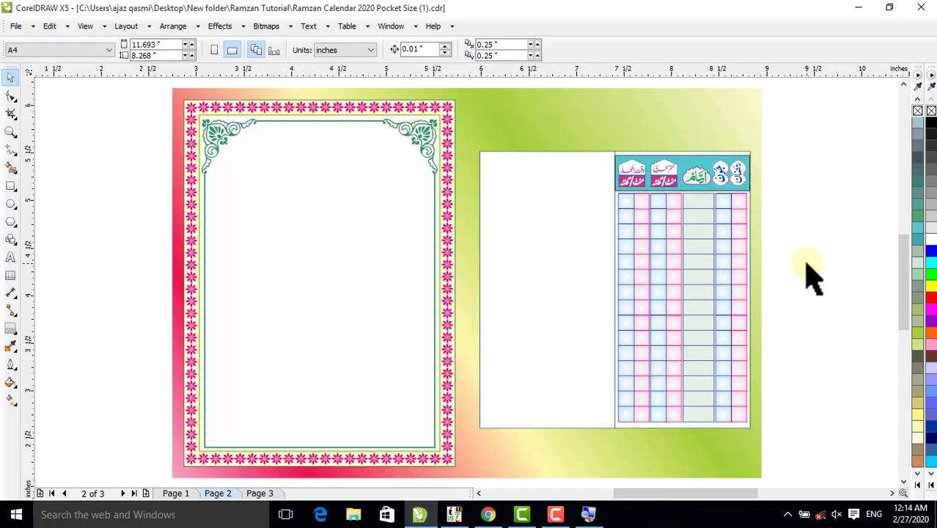
{"action": "key", "text": "ctrl+v"}
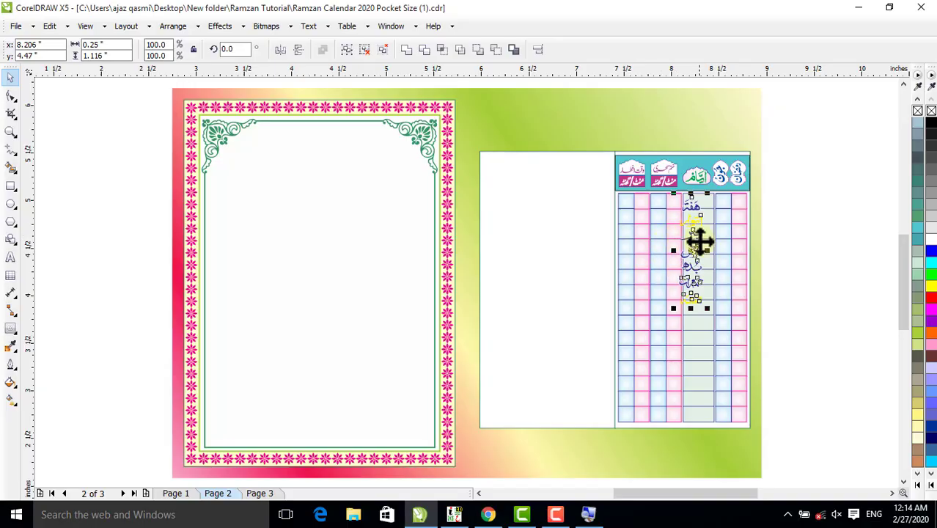
{"action": "left_click_drag", "start_coordinate": [694, 250], "coordinate": [795, 268]}
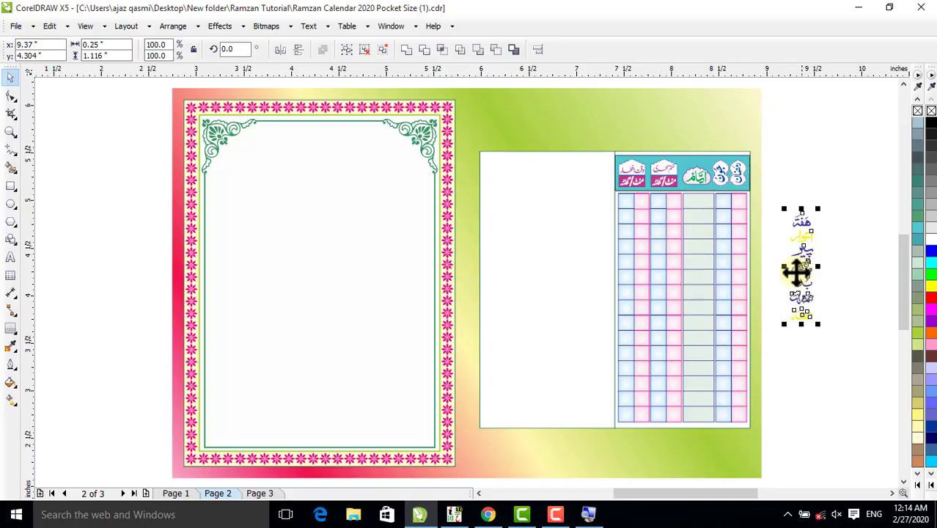
{"action": "left_click", "coordinate": [831, 230]}
Centre the weekday name ہفتہ horizontally and vertically in the first cell of the days column.
{"action": "left_click", "coordinate": [803, 219]}
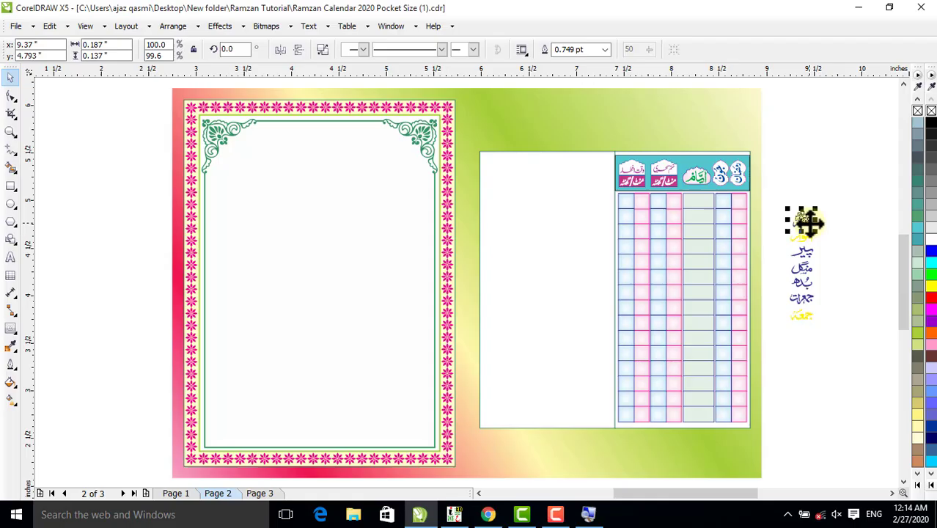
{"action": "left_click", "coordinate": [709, 205], "text": "shift"}
{"action": "key", "text": "c"}
{"action": "key", "text": "e"}
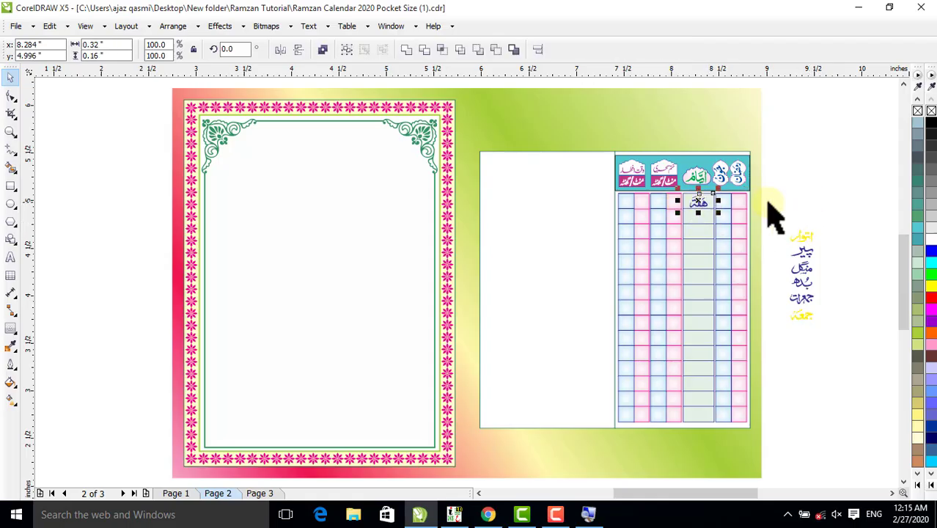
{"action": "left_click", "coordinate": [824, 198]}
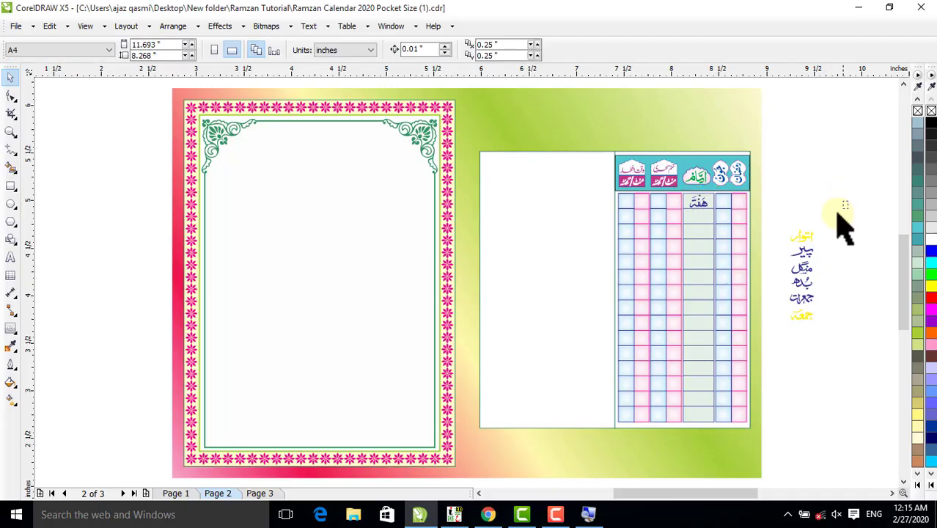
Centre the yellow weekday name اتوار in the second cell of the days column.
{"action": "left_click_drag", "start_coordinate": [849, 201], "coordinate": [776, 249]}
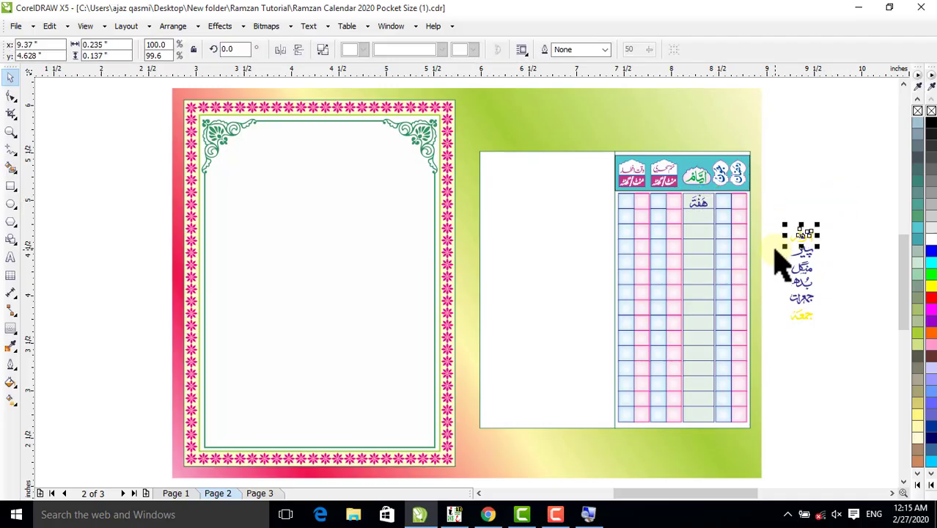
{"action": "left_click", "coordinate": [701, 214], "text": "shift"}
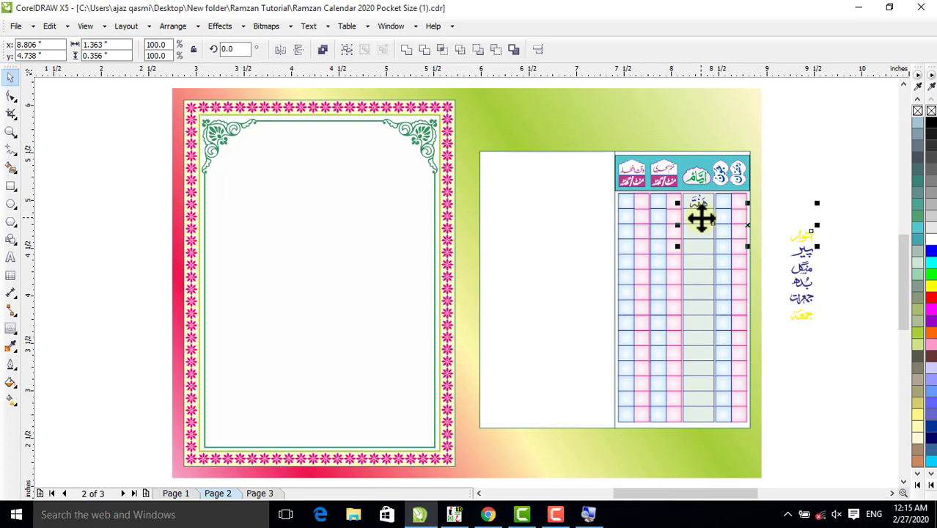
{"action": "left_click_drag", "start_coordinate": [701, 218], "coordinate": [701, 210]}
{"action": "left_click", "coordinate": [789, 205]}
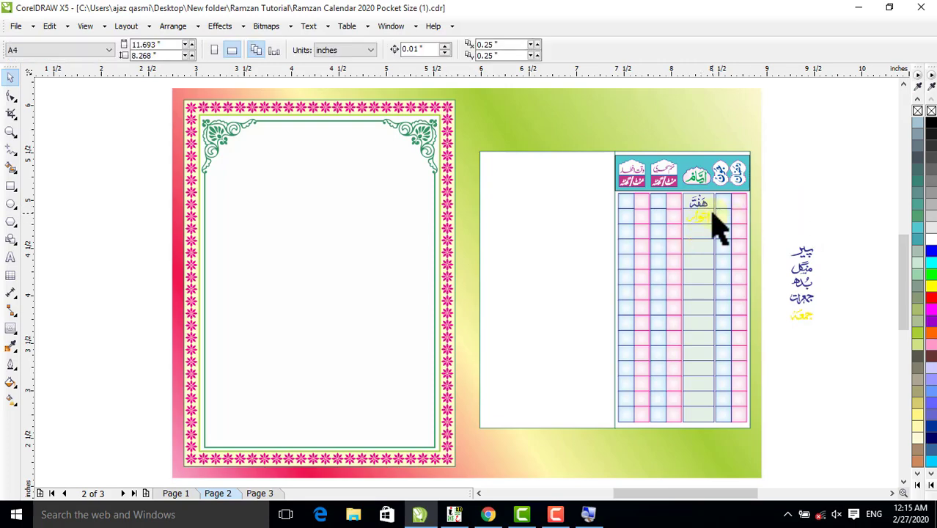
Fill the cell behind the weekday name اتوار with red.
{"action": "left_click", "coordinate": [712, 215]}
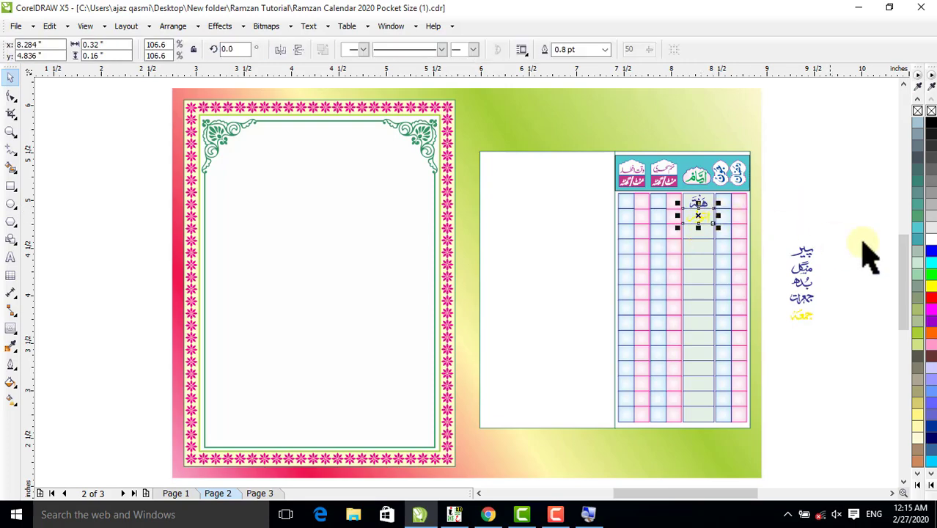
{"action": "left_click", "coordinate": [931, 300]}
{"action": "left_click", "coordinate": [850, 222]}
Place the weekday names پیر, منگل, بدھ and جمعرات in the third to sixth cells of the days column.
{"action": "left_click_drag", "start_coordinate": [843, 210], "coordinate": [700, 246]}
{"action": "left_click", "coordinate": [816, 282]}
{"action": "left_click", "coordinate": [792, 263]}
{"action": "left_click_drag", "start_coordinate": [798, 285], "coordinate": [698, 260]}
{"action": "left_click", "coordinate": [814, 308]}
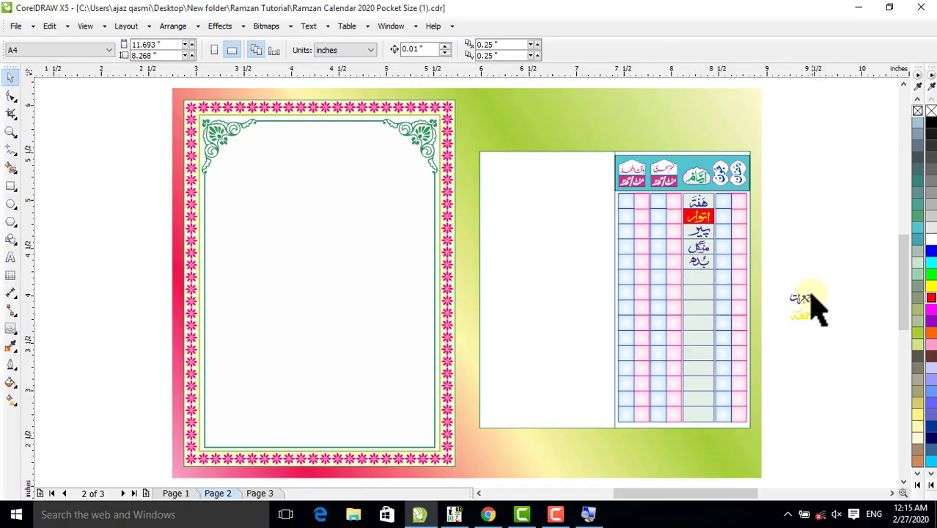
{"action": "left_click", "coordinate": [802, 299]}
{"action": "left_click_drag", "start_coordinate": [802, 300], "coordinate": [701, 276]}
Centre the yellow weekday name جمعہ horizontally and vertically in the seventh cell of the days column.
{"action": "left_click_drag", "start_coordinate": [863, 268], "coordinate": [763, 336]}
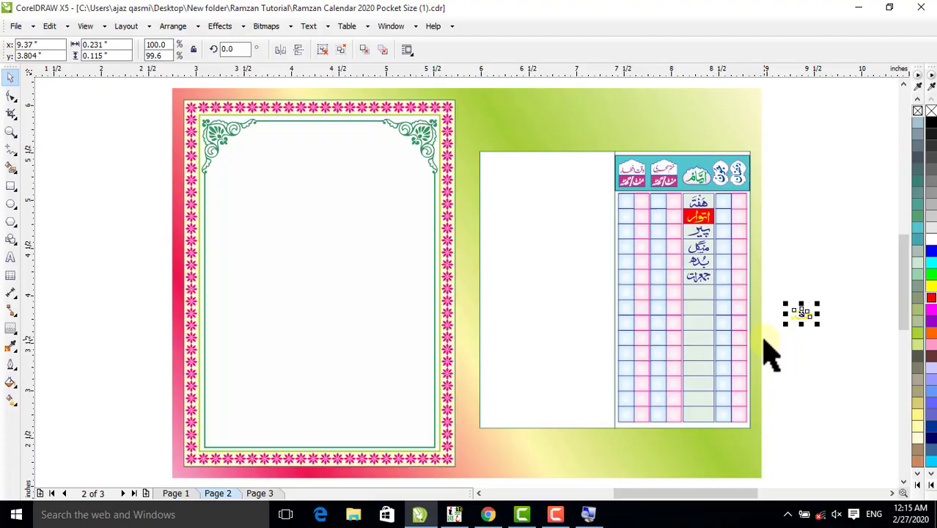
{"action": "left_click", "coordinate": [702, 289], "text": "shift"}
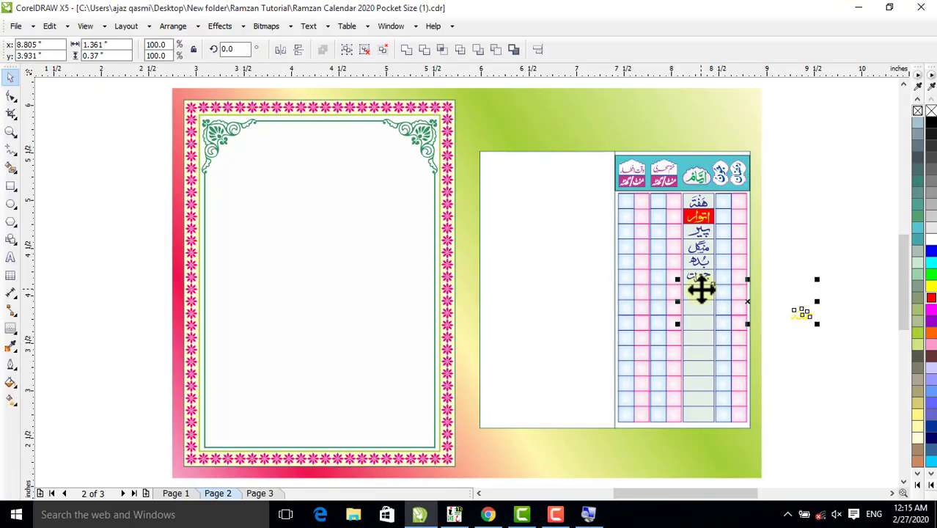
{"action": "key", "text": "c"}
{"action": "key", "text": "e"}
{"action": "left_click", "coordinate": [792, 268]}
{"action": "left_click", "coordinate": [708, 296]}
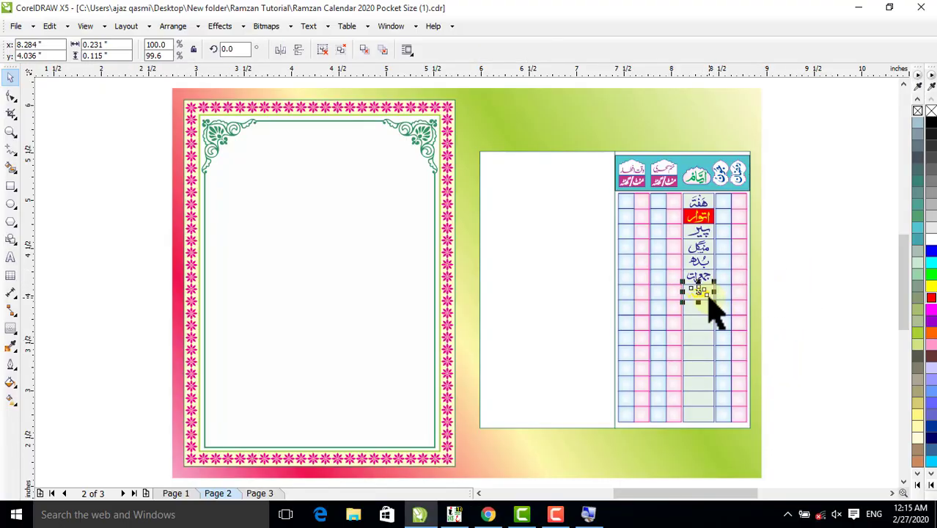
{"action": "left_click", "coordinate": [803, 260]}
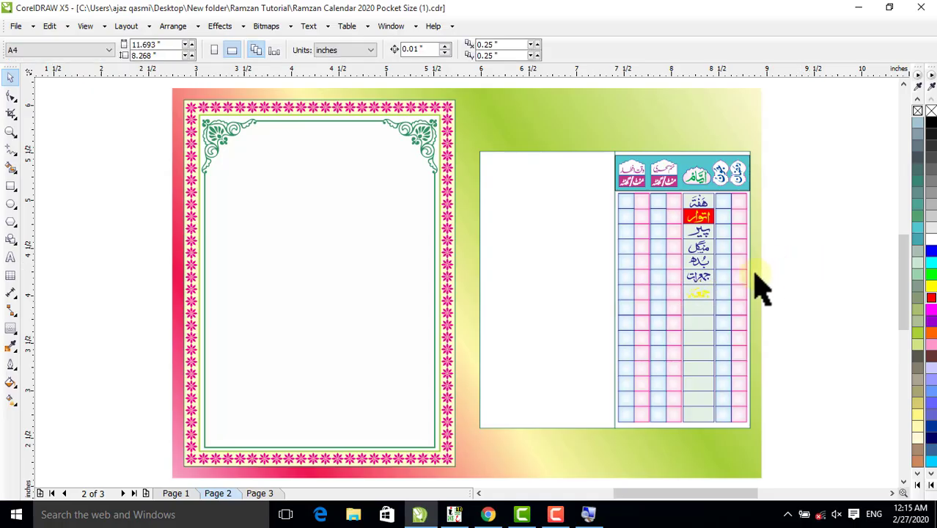
Fill the cell behind the weekday name جمعہ with green and check the lettered cells up close.
{"action": "left_click", "coordinate": [709, 296]}
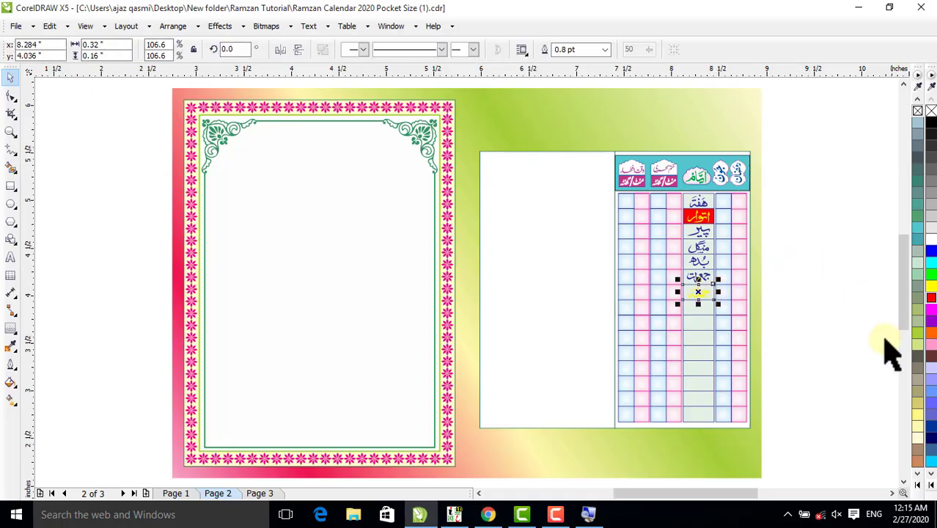
{"action": "left_click", "coordinate": [930, 484]}
{"action": "left_click", "coordinate": [891, 261]}
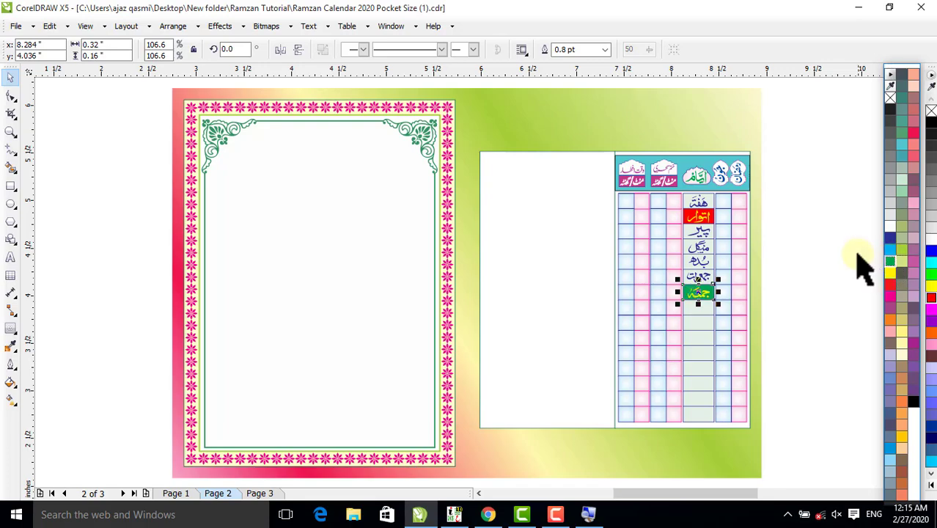
{"action": "left_click", "coordinate": [862, 266]}
{"action": "left_click", "coordinate": [10, 130]}
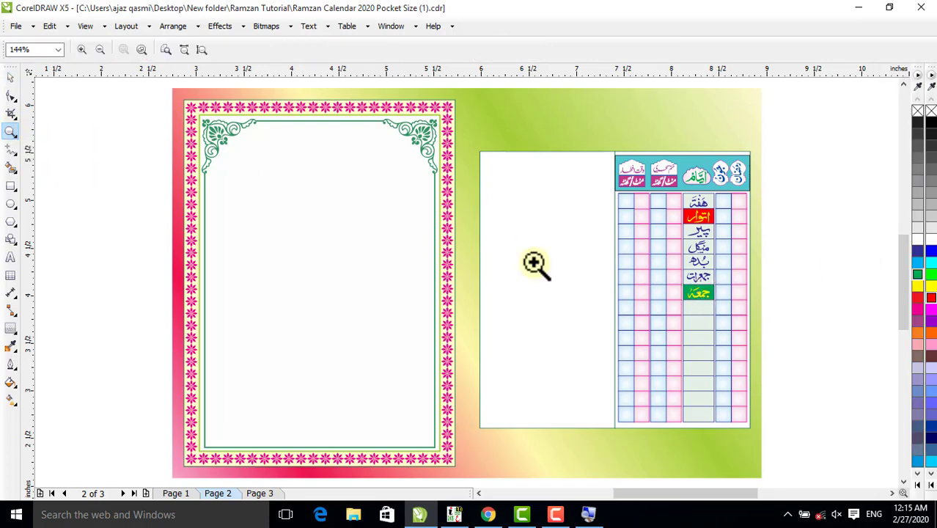
{"action": "left_click_drag", "start_coordinate": [582, 195], "coordinate": [794, 328]}
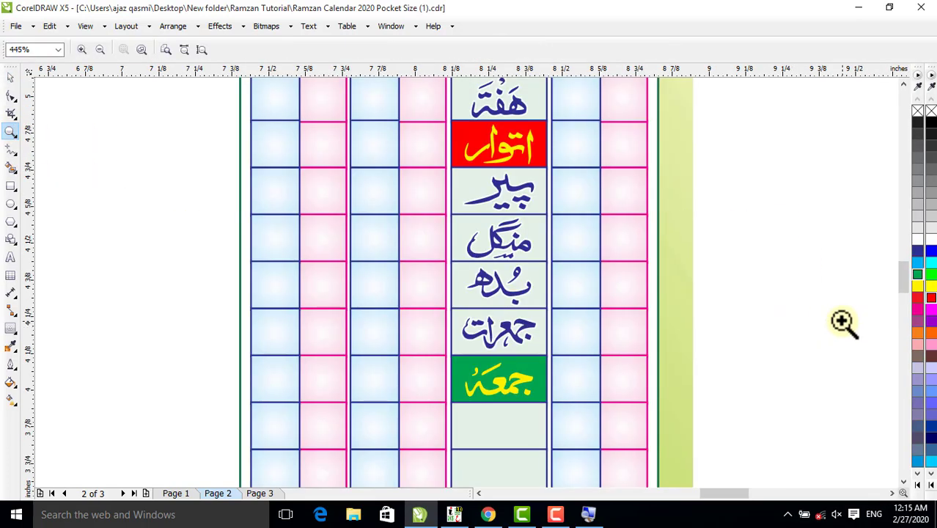
{"action": "right_click", "coordinate": [473, 244]}
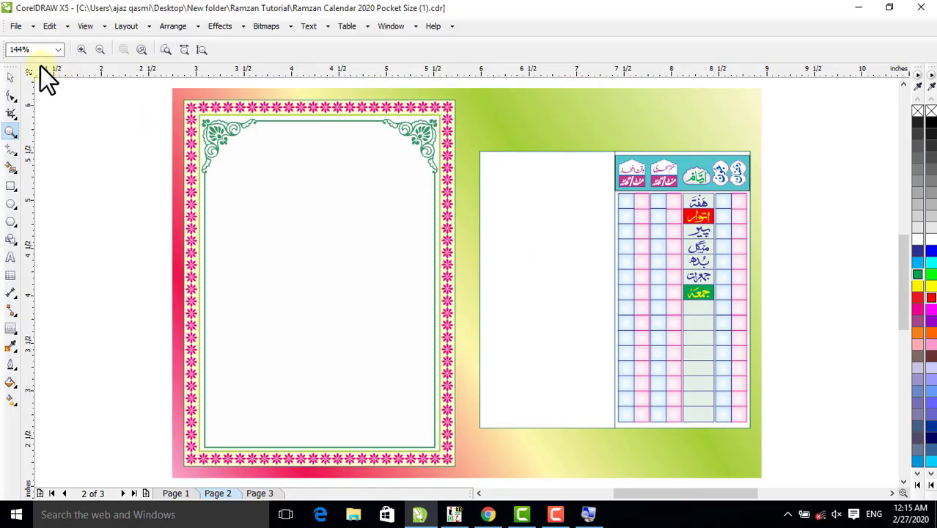
{"action": "left_click", "coordinate": [10, 77]}
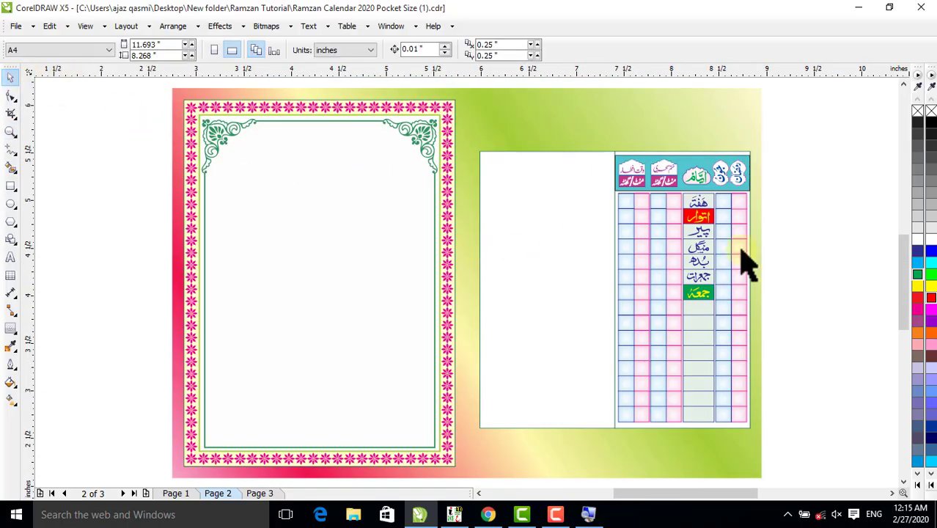
Copy the seven weekday names ہفتہ to جمعہ straight down into the eighth to fourteenth cells of the days column.
{"action": "left_click", "coordinate": [703, 215]}
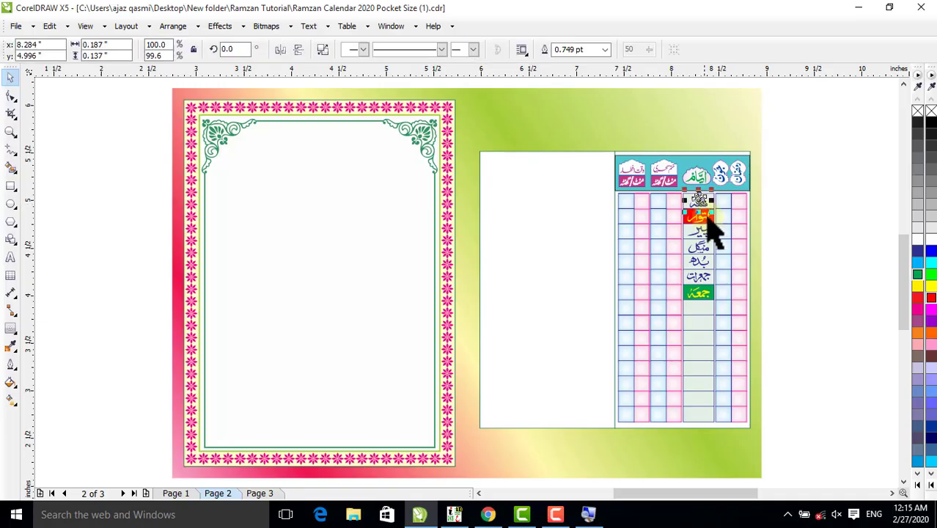
{"action": "left_click", "coordinate": [701, 223], "text": "shift"}
{"action": "left_click_drag", "start_coordinate": [699, 228], "coordinate": [702, 302]}
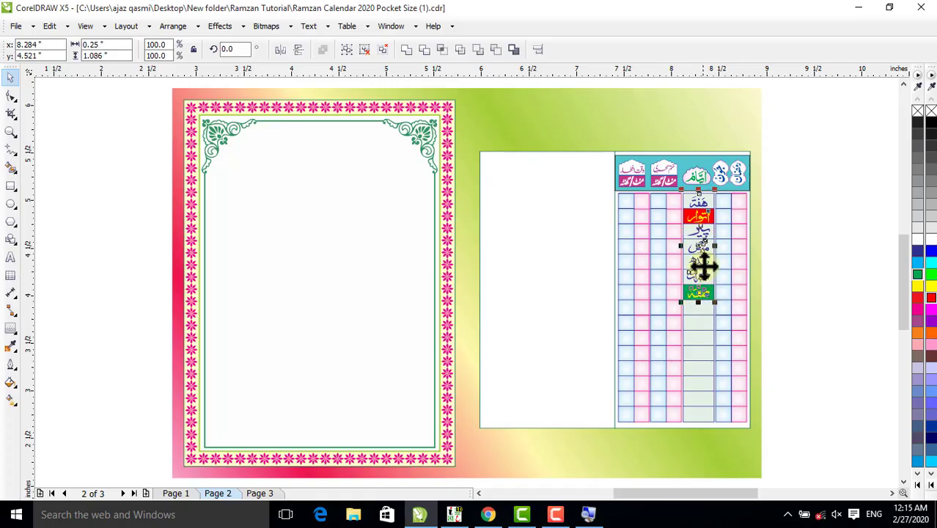
{"action": "left_click_drag", "start_coordinate": [704, 247], "coordinate": [704, 351]}
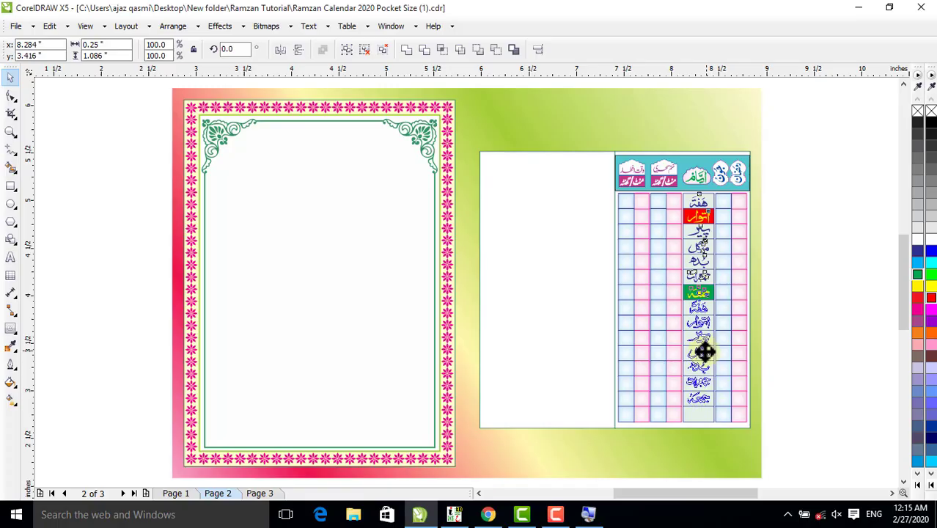
{"action": "left_click_drag", "start_coordinate": [704, 352], "coordinate": [704, 352]}
{"action": "left_click", "coordinate": [823, 315]}
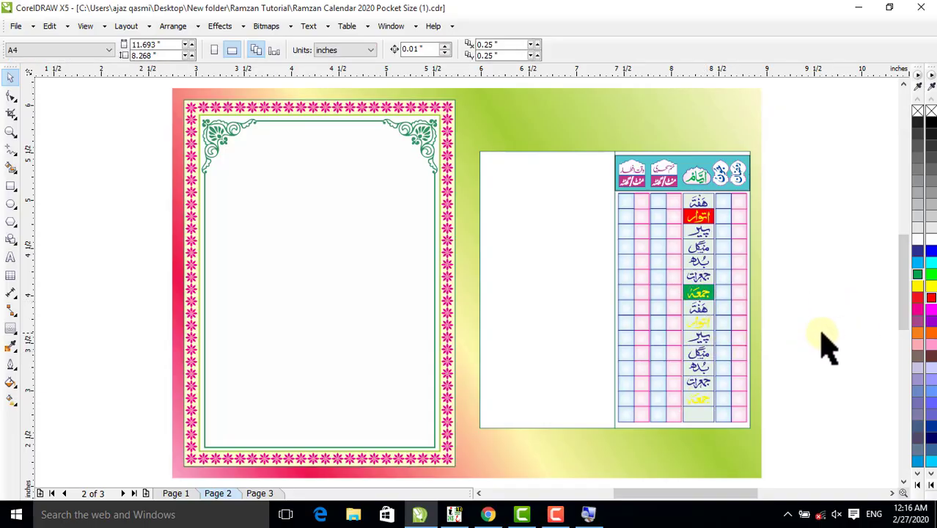
Fill the cell behind the second اتوار with red and the cell behind the second جمعہ with green.
{"action": "left_click", "coordinate": [715, 341]}
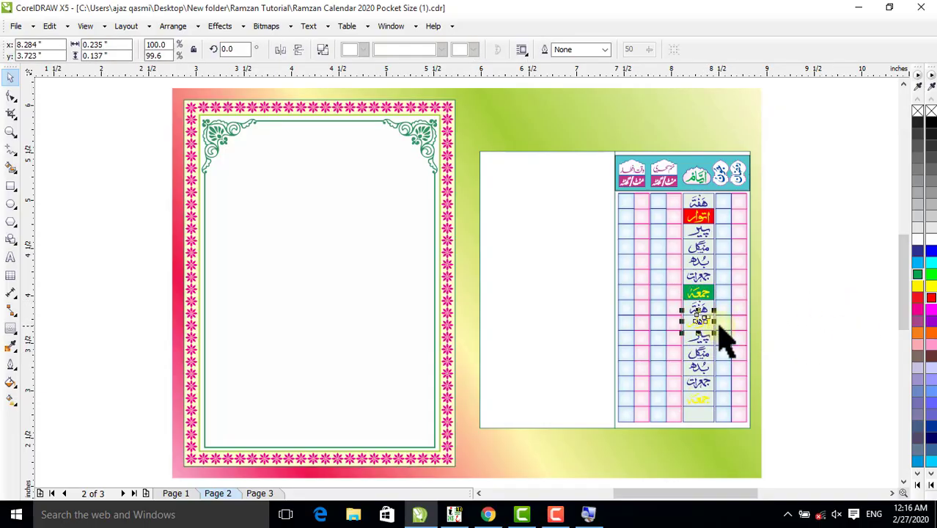
{"action": "left_click", "coordinate": [778, 330]}
{"action": "left_click", "coordinate": [689, 323]}
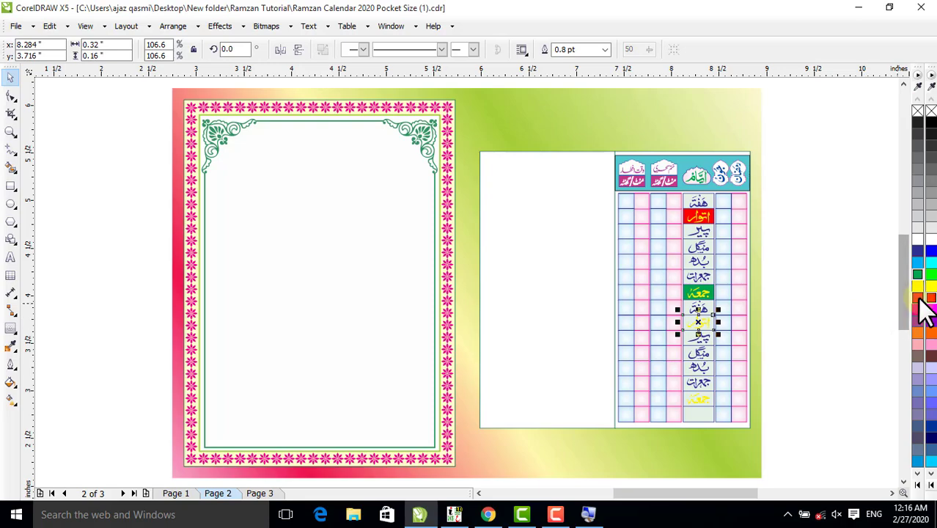
{"action": "left_click", "coordinate": [920, 299]}
{"action": "left_click", "coordinate": [854, 319]}
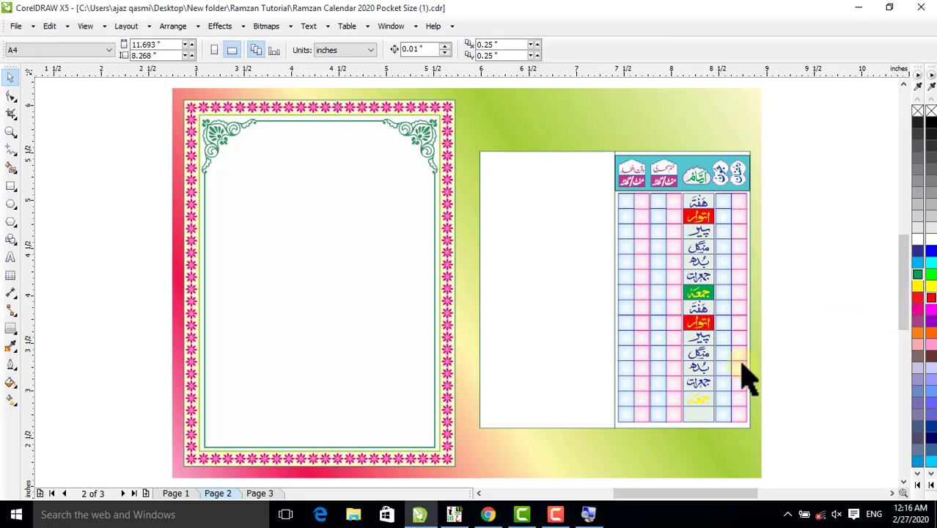
{"action": "left_click", "coordinate": [689, 414]}
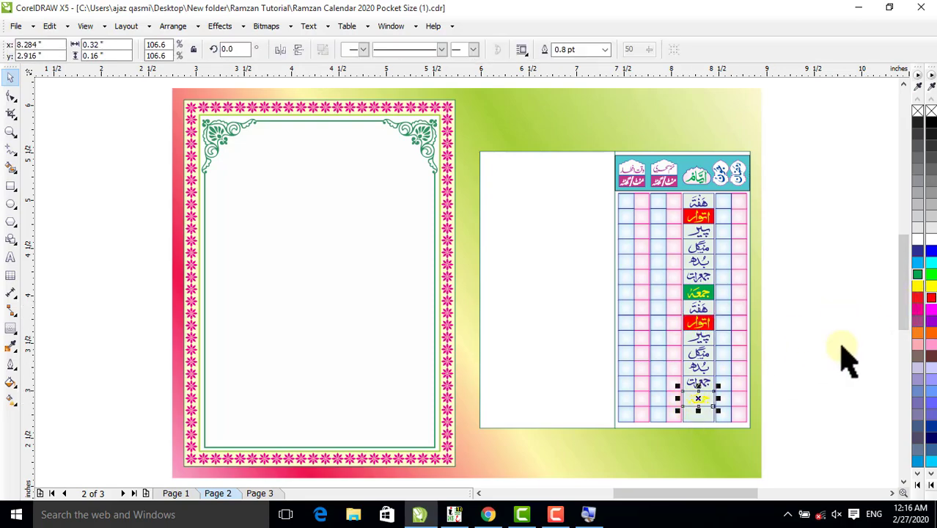
{"action": "left_click", "coordinate": [917, 274]}
{"action": "left_click", "coordinate": [836, 301]}
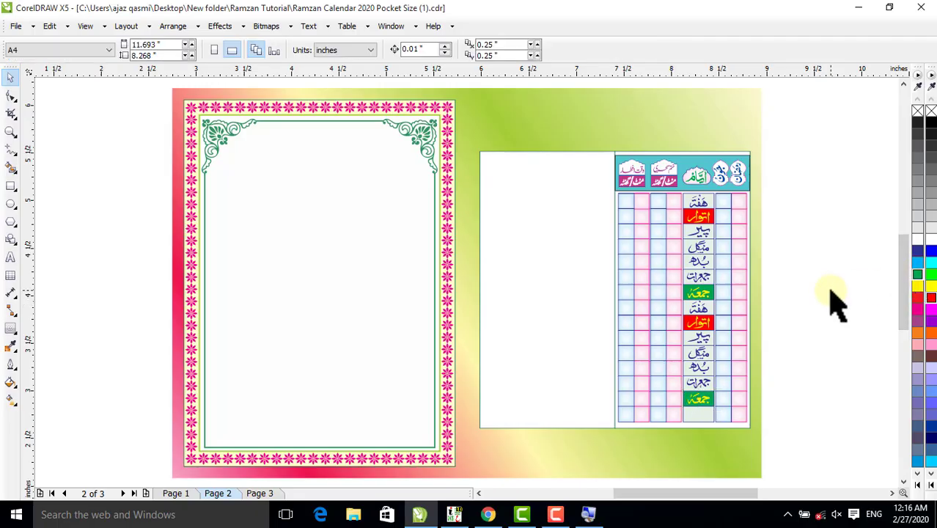
Copy the weekday name ہفتہ into the last cell of the days column and shift it down to sit within the cell.
{"action": "left_click_drag", "start_coordinate": [697, 205], "coordinate": [700, 421]}
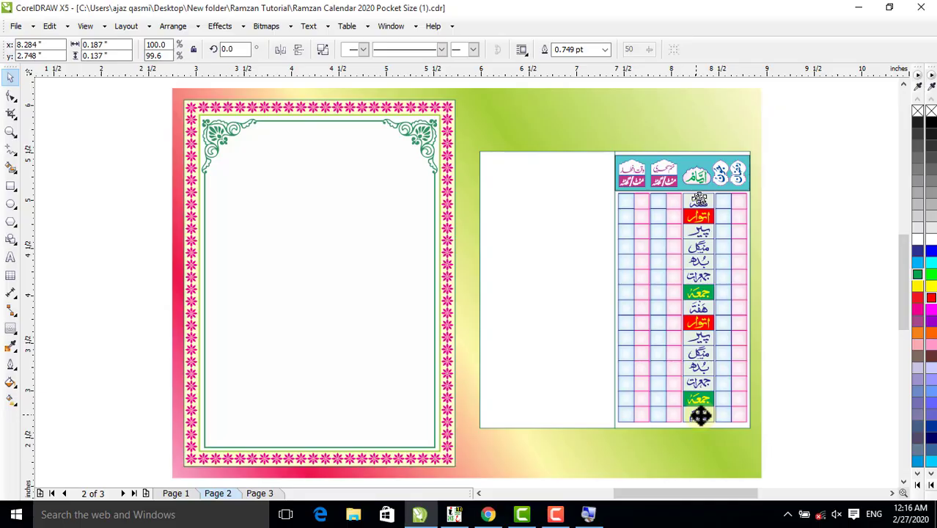
{"action": "left_click_drag", "start_coordinate": [700, 413], "coordinate": [700, 413]}
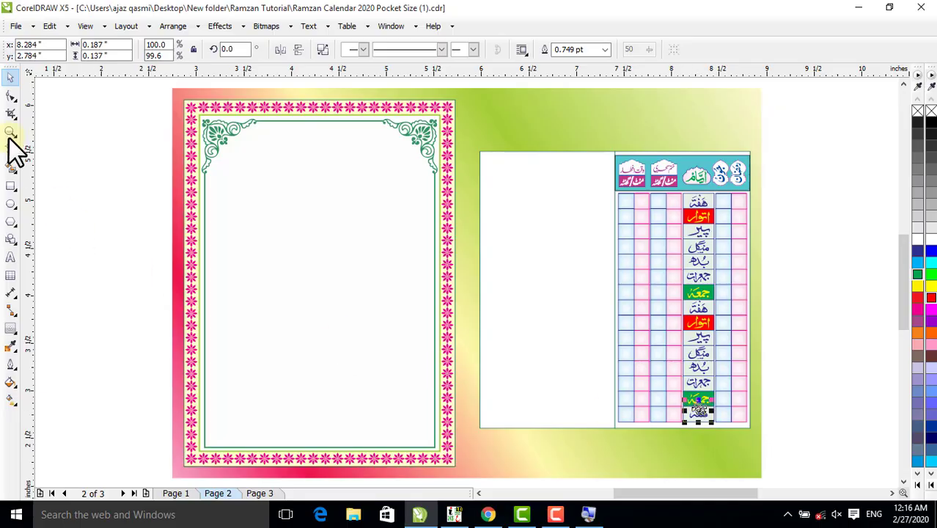
{"action": "left_click", "coordinate": [11, 132]}
{"action": "left_click_drag", "start_coordinate": [656, 381], "coordinate": [759, 446]}
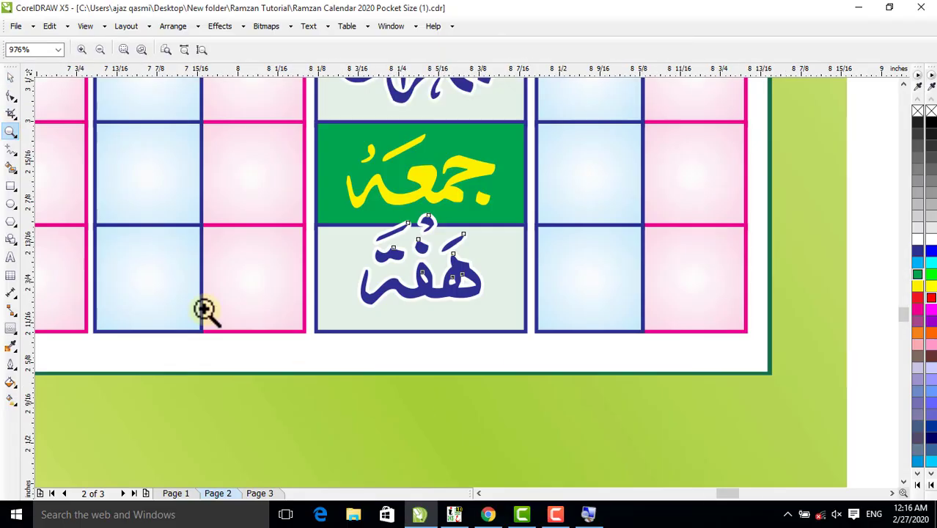
{"action": "left_click", "coordinate": [11, 77]}
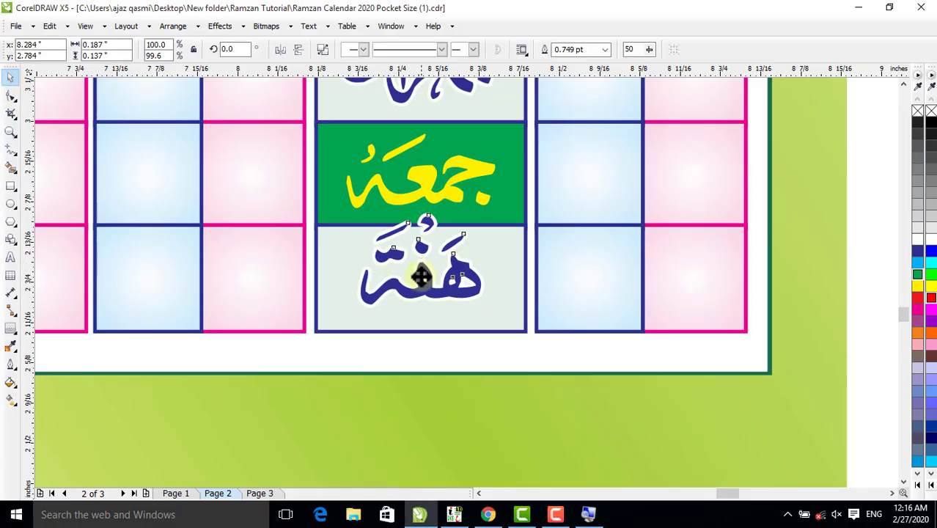
{"action": "left_click_drag", "start_coordinate": [419, 269], "coordinate": [421, 290]}
{"action": "key", "text": "F4"}
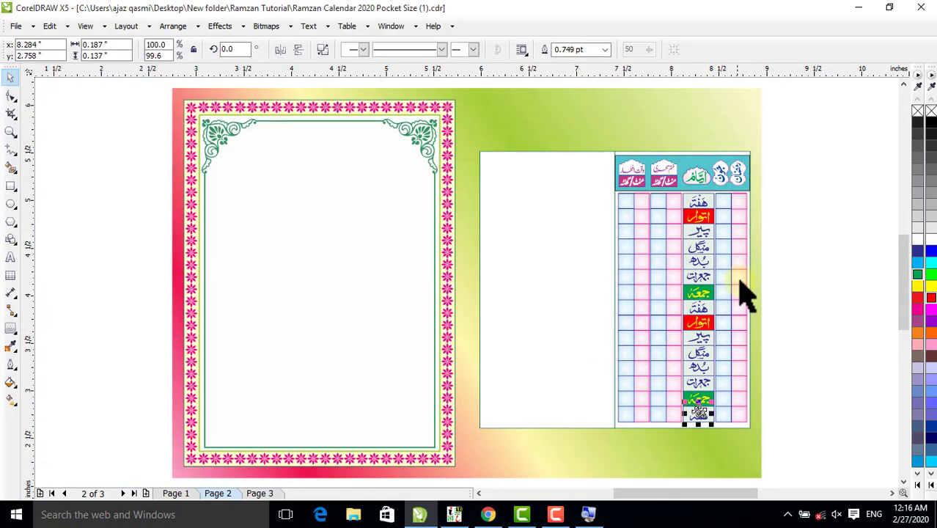
{"action": "left_click", "coordinate": [809, 288]}
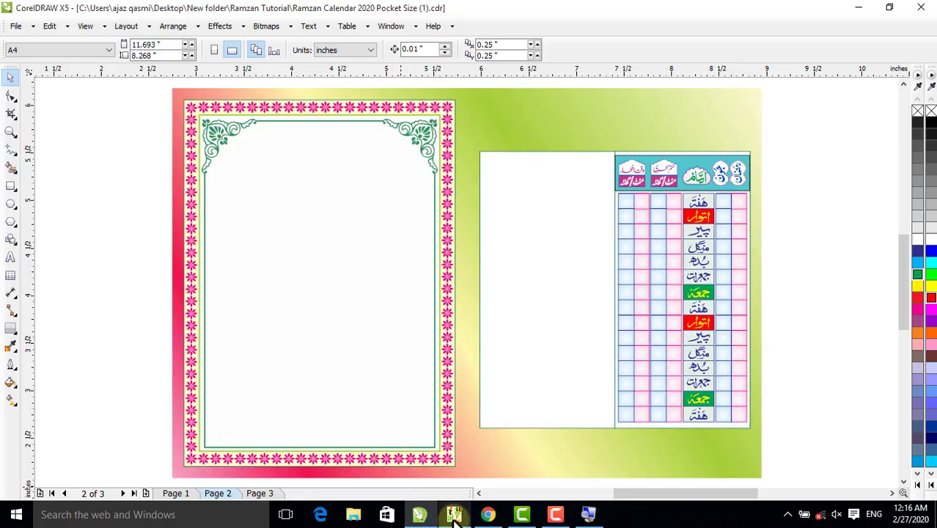
Group the date numbers ۱ to ۱۵ on page 3 and copy them onto the رمضان column on page 2.
{"action": "left_click", "coordinate": [480, 518]}
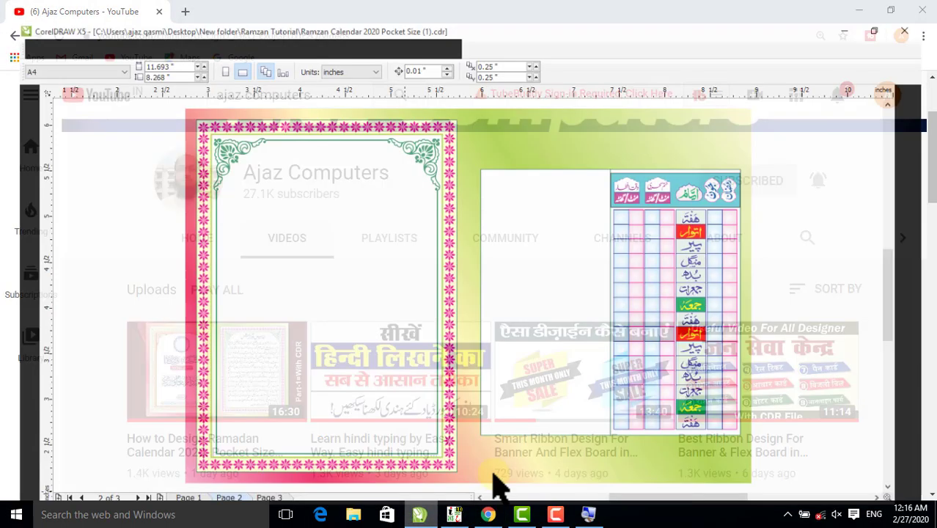
{"action": "left_click", "coordinate": [420, 514]}
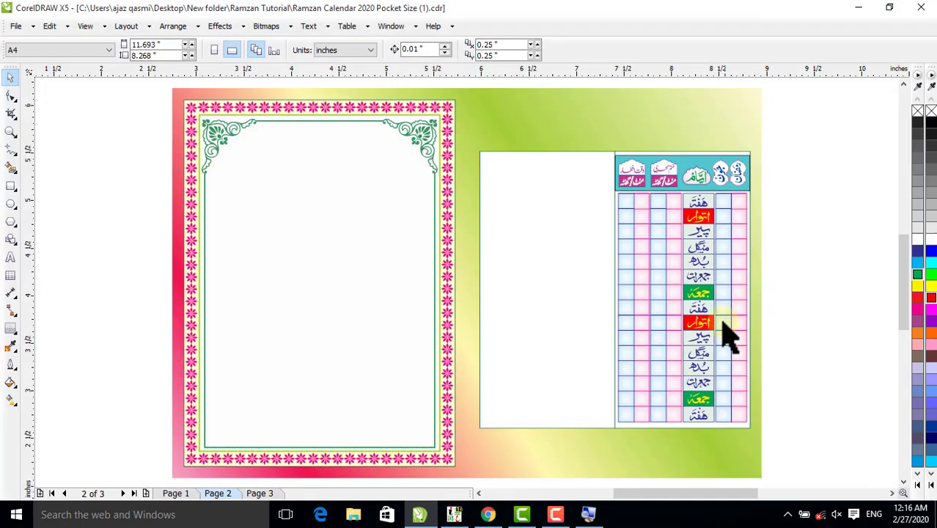
{"action": "left_click", "coordinate": [265, 494]}
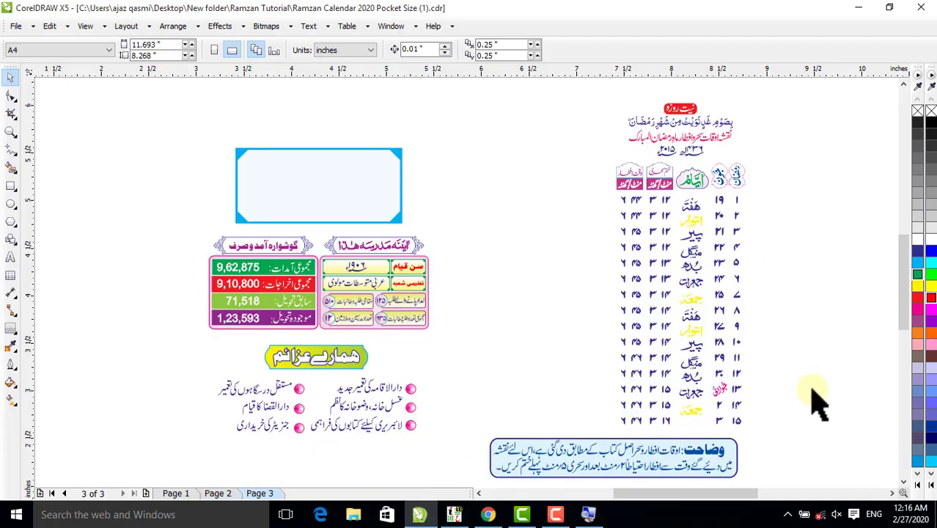
{"action": "left_click_drag", "start_coordinate": [754, 190], "coordinate": [731, 433]}
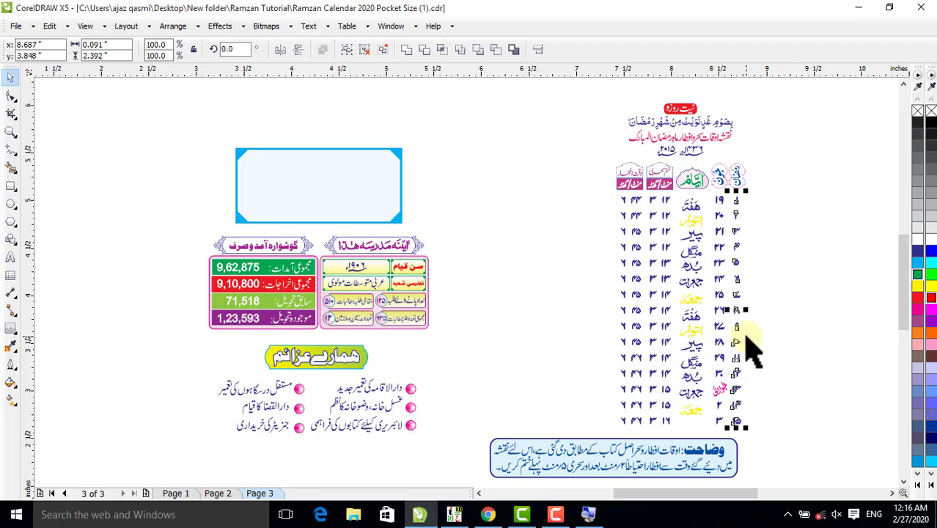
{"action": "key", "text": "ctrl+g"}
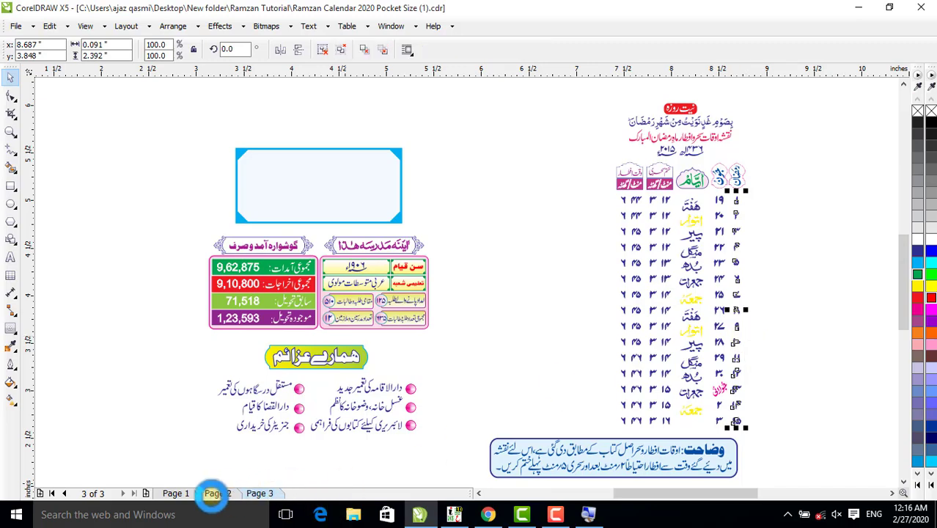
{"action": "left_click", "coordinate": [181, 493]}
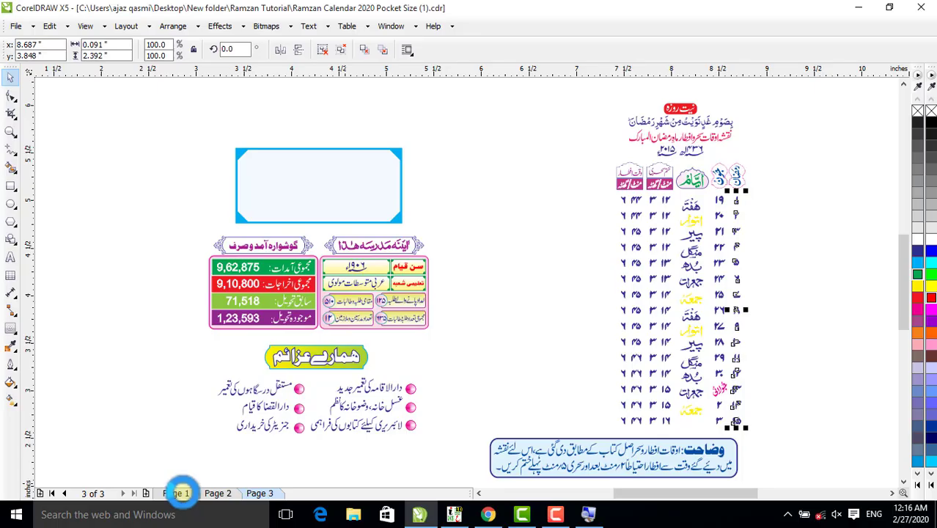
{"action": "left_click", "coordinate": [223, 493]}
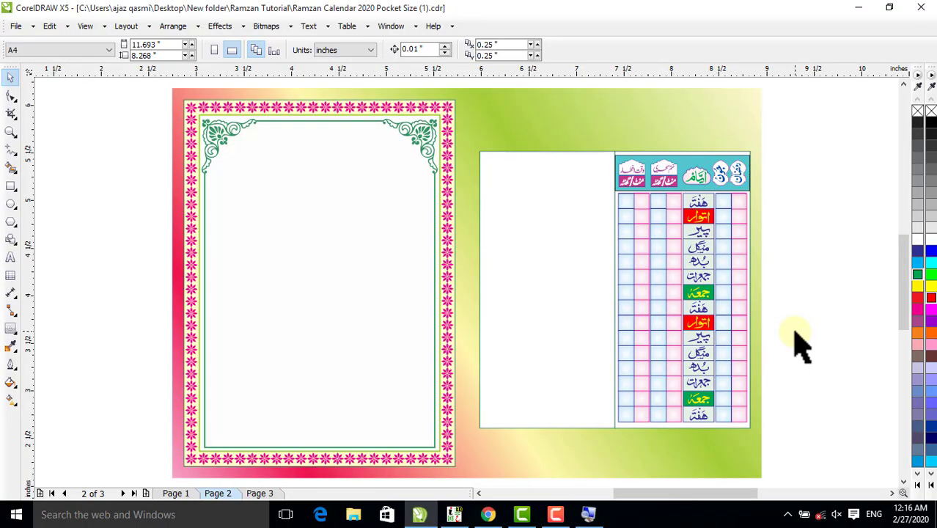
{"action": "key", "text": "ctrl+v"}
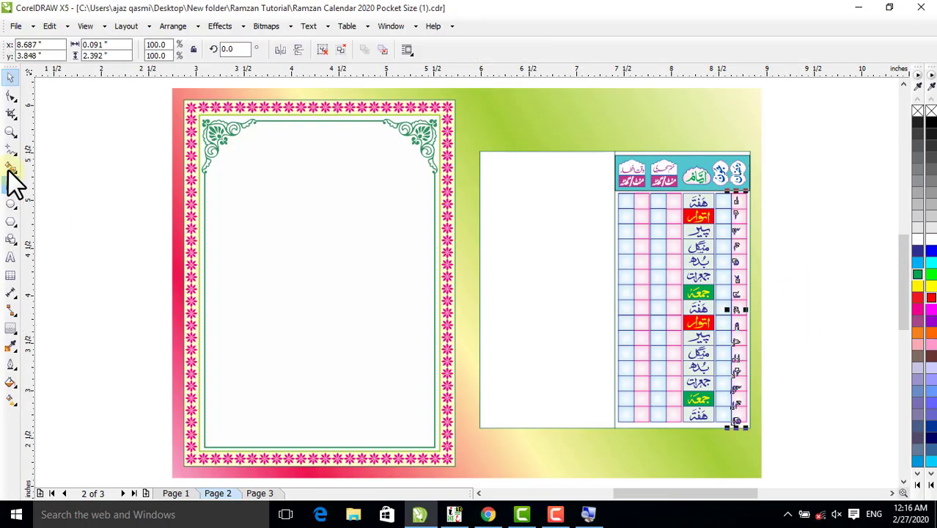
Move the date-number group up and across so that ۱۵ sits centred in the last cell of the رمضان column.
{"action": "left_click", "coordinate": [11, 132]}
{"action": "left_click_drag", "start_coordinate": [644, 393], "coordinate": [799, 465]}
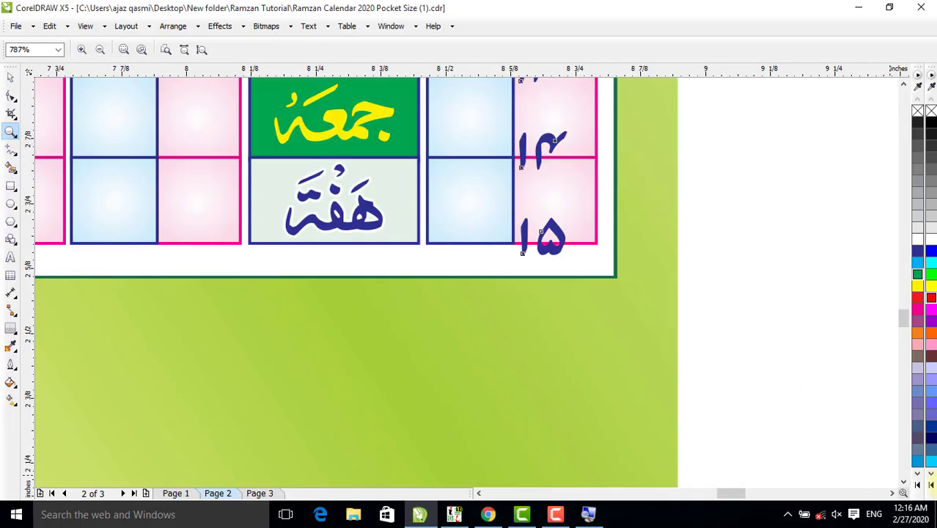
{"action": "left_click", "coordinate": [13, 77]}
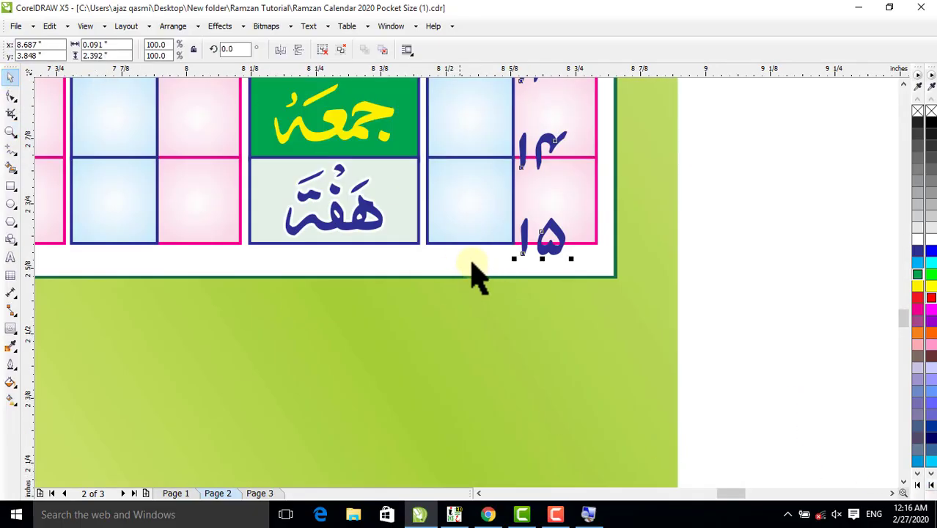
{"action": "left_click", "coordinate": [549, 233]}
{"action": "left_click_drag", "start_coordinate": [549, 234], "coordinate": [564, 198]}
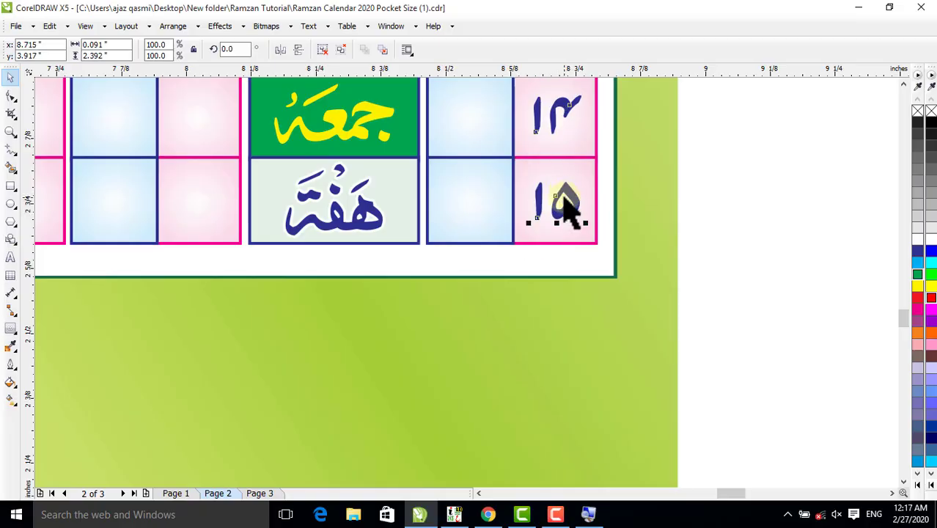
{"action": "key", "text": "F4"}
{"action": "left_click", "coordinate": [770, 241]}
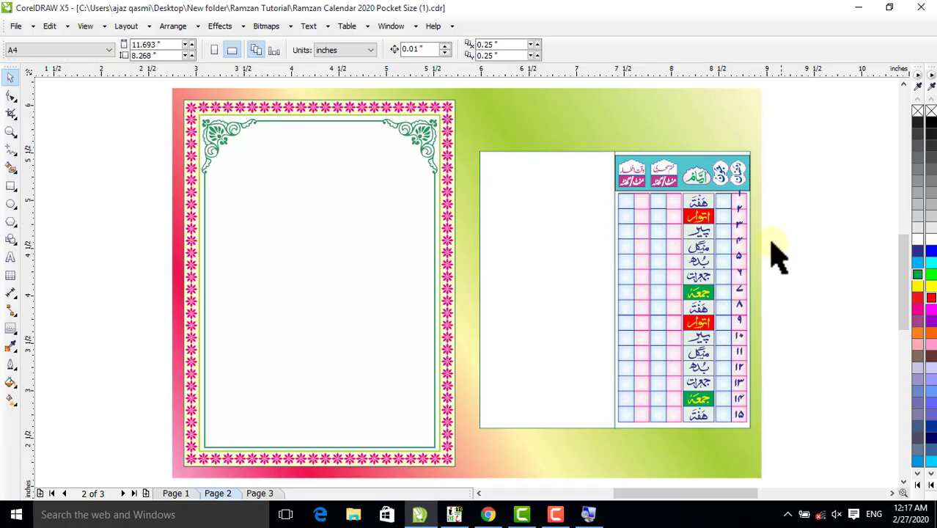
Shorten the date-number group from its upper edge so that ۱ to ۱۵ each sit within their own cell.
{"action": "left_click", "coordinate": [738, 208]}
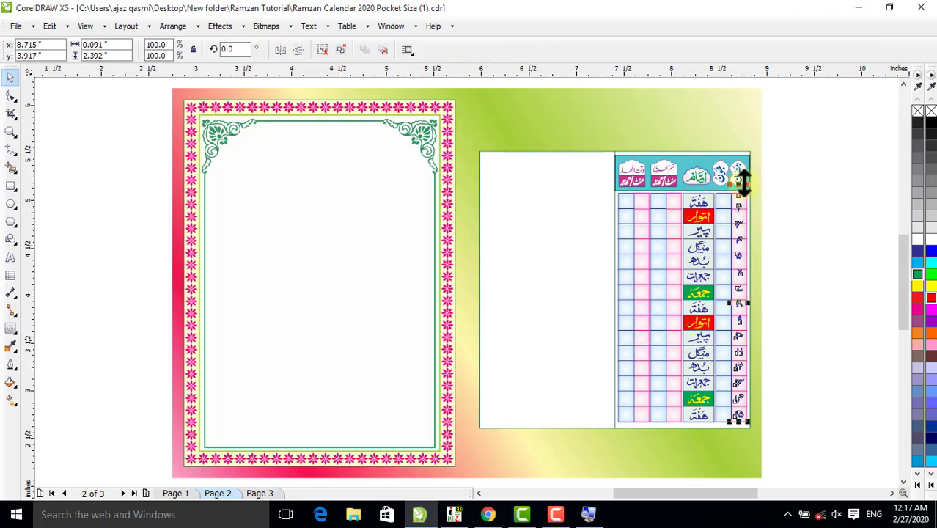
{"action": "left_click_drag", "start_coordinate": [739, 179], "coordinate": [739, 192]}
{"action": "left_click", "coordinate": [801, 183]}
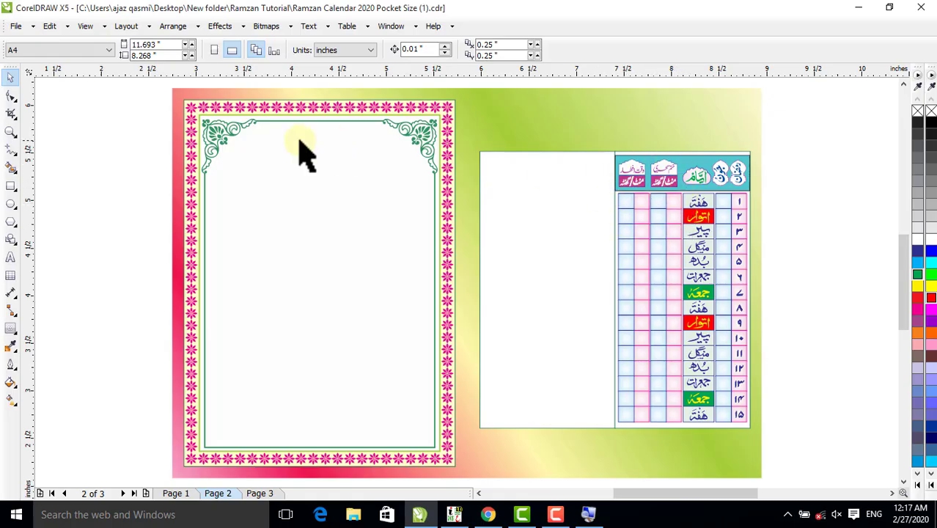
{"action": "left_click", "coordinate": [11, 132]}
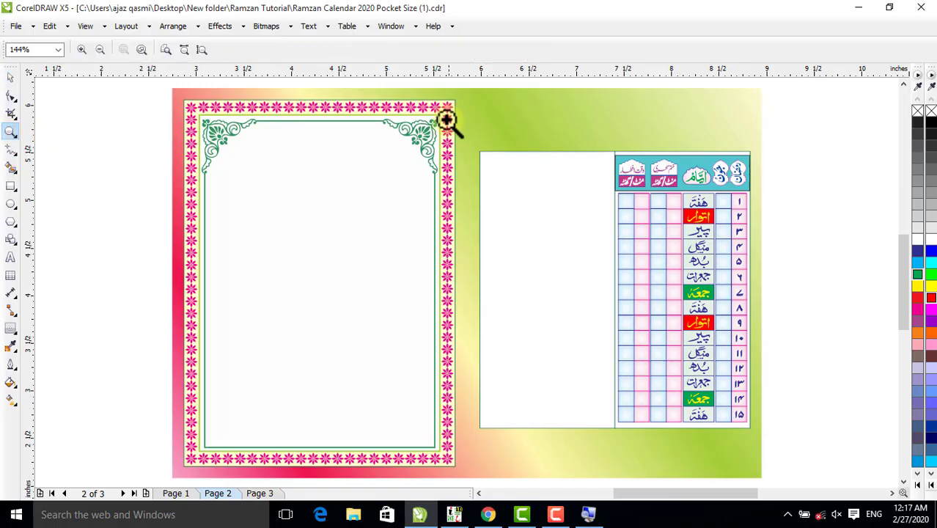
{"action": "left_click_drag", "start_coordinate": [453, 120], "coordinate": [784, 445]}
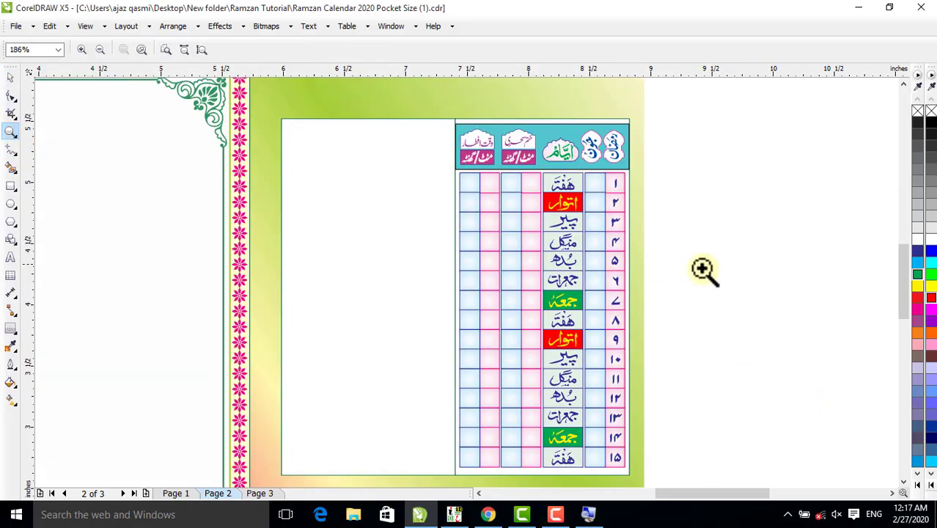
{"action": "left_click", "coordinate": [10, 77]}
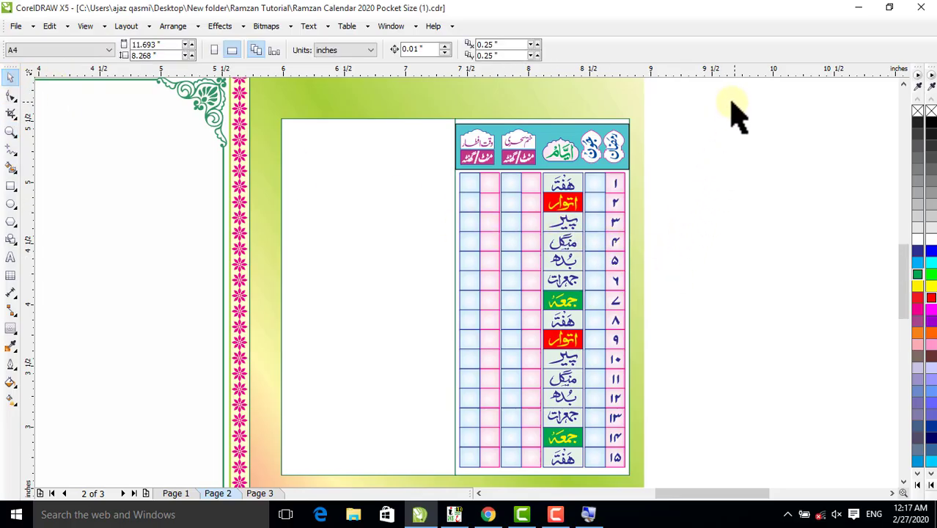
{"action": "left_click_drag", "start_coordinate": [731, 103], "coordinate": [469, 464]}
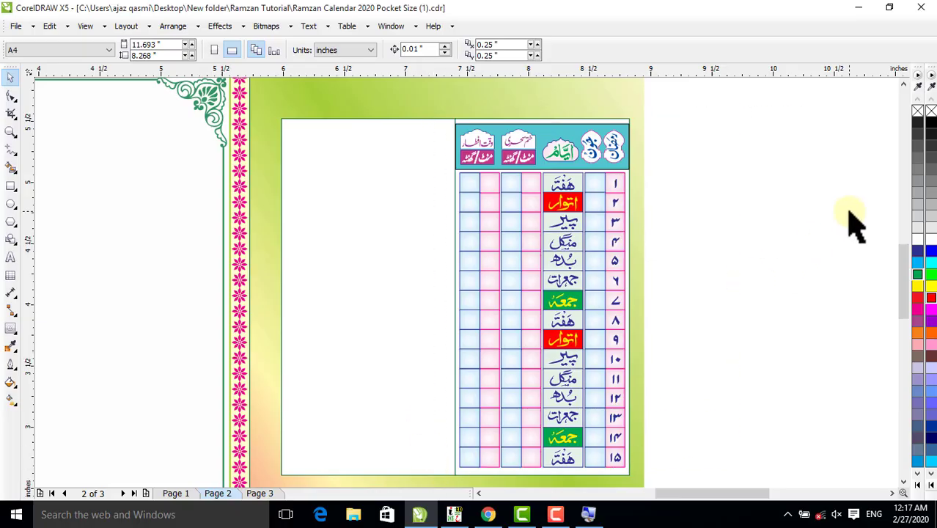
Remove the outline of the turquoise header bar and narrow it symmetrically to 1.359 inches, in line with the cell columns.
{"action": "left_click", "coordinate": [10, 132]}
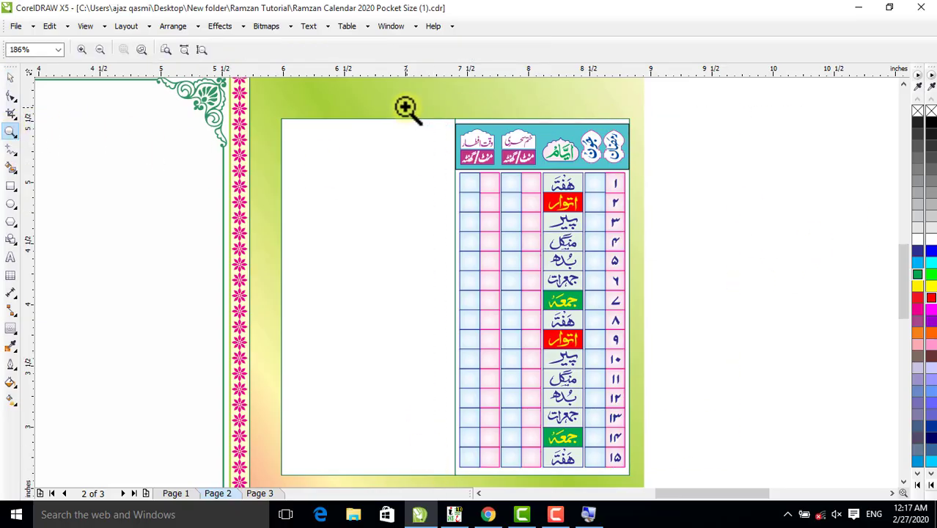
{"action": "left_click_drag", "start_coordinate": [408, 109], "coordinate": [669, 201]}
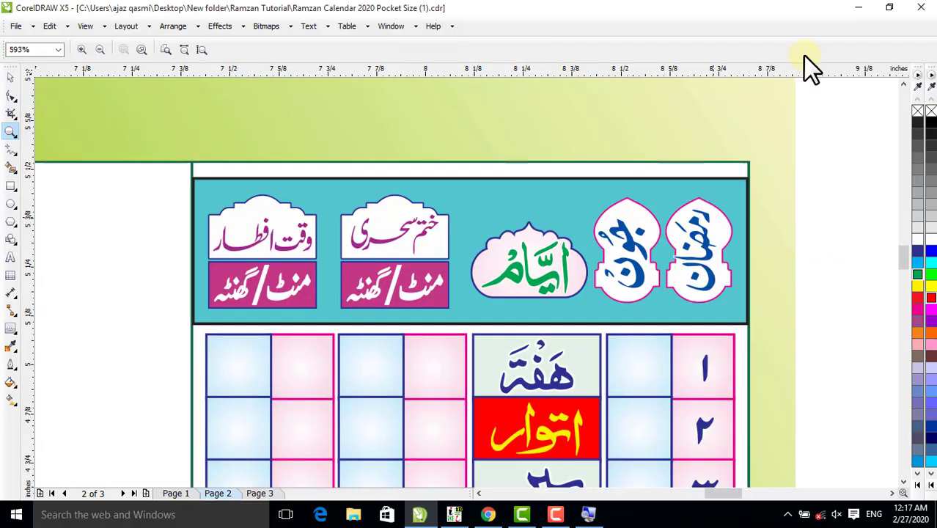
{"action": "left_click", "coordinate": [11, 76]}
{"action": "left_click", "coordinate": [794, 194]}
{"action": "left_click", "coordinate": [746, 205]}
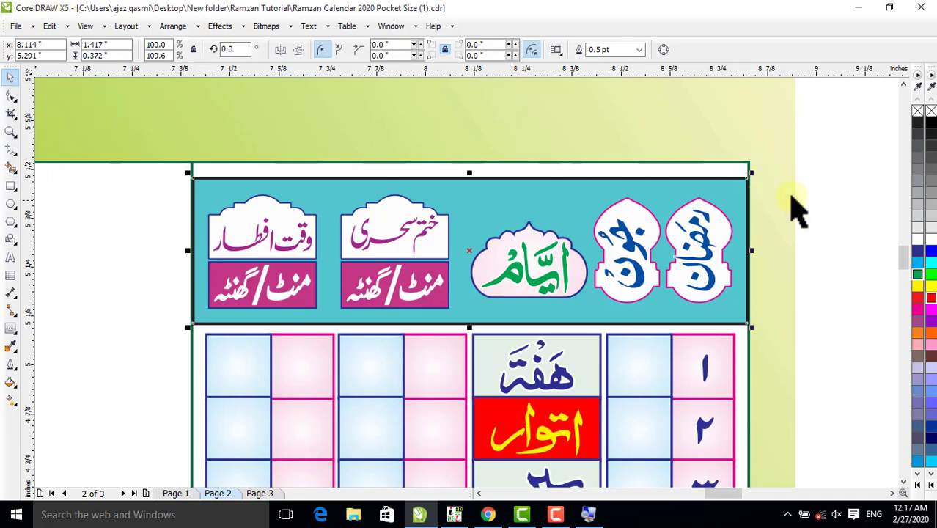
{"action": "right_click", "coordinate": [918, 111]}
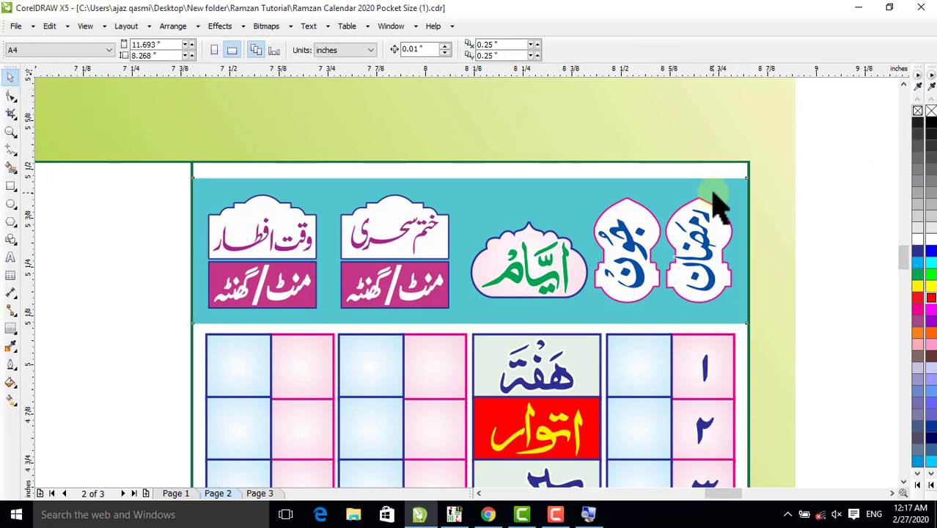
{"action": "left_click_drag", "start_coordinate": [749, 252], "coordinate": [735, 253]}
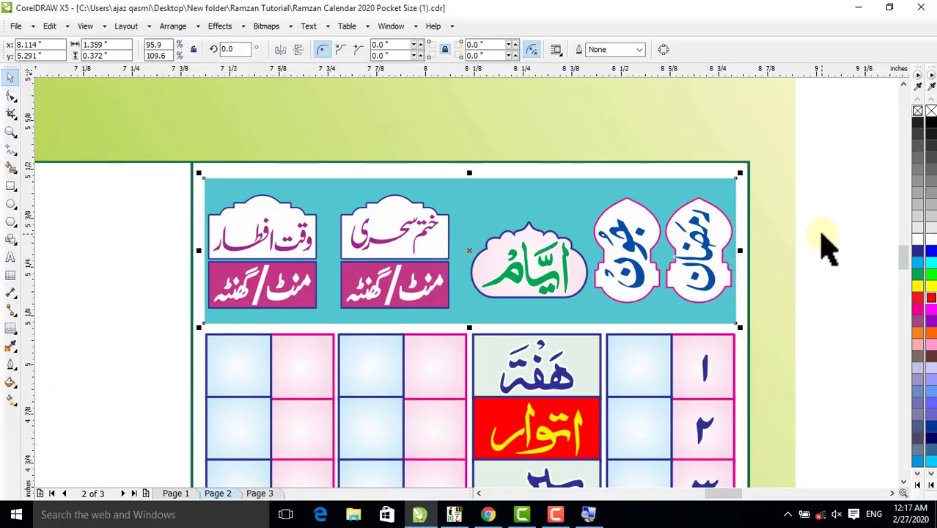
Ungroup the heading labels and shift the وقت افطار label slightly toward the ختم سحری label.
{"action": "left_click", "coordinate": [281, 249]}
{"action": "left_click", "coordinate": [323, 49]}
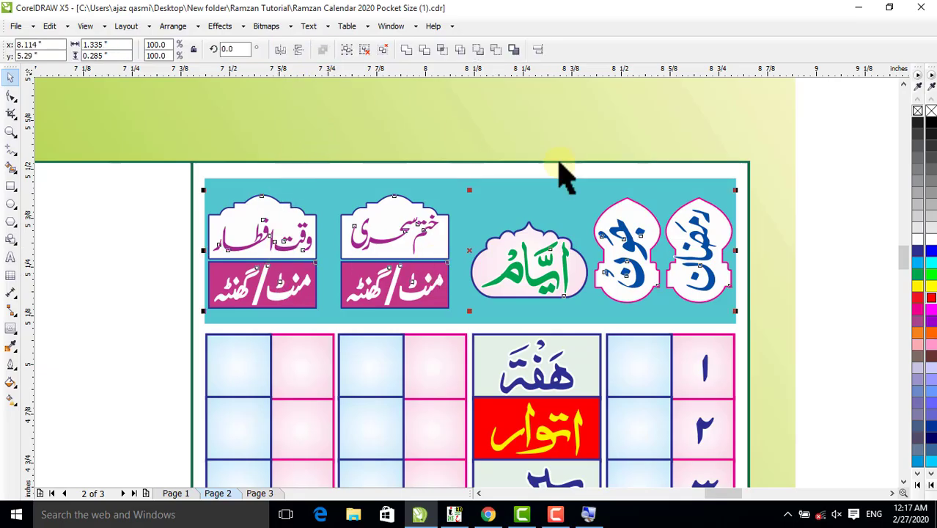
{"action": "left_click", "coordinate": [821, 256]}
{"action": "left_click", "coordinate": [282, 262]}
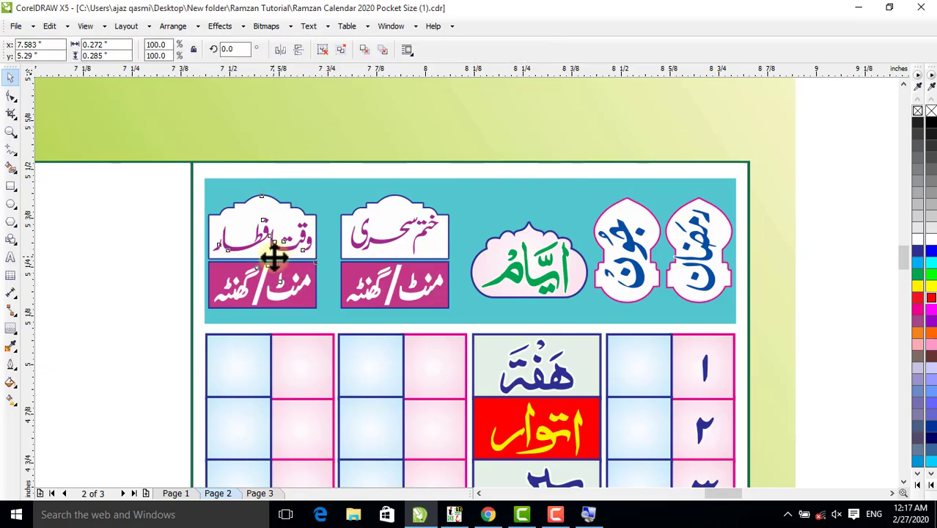
{"action": "left_click_drag", "start_coordinate": [274, 256], "coordinate": [286, 257]}
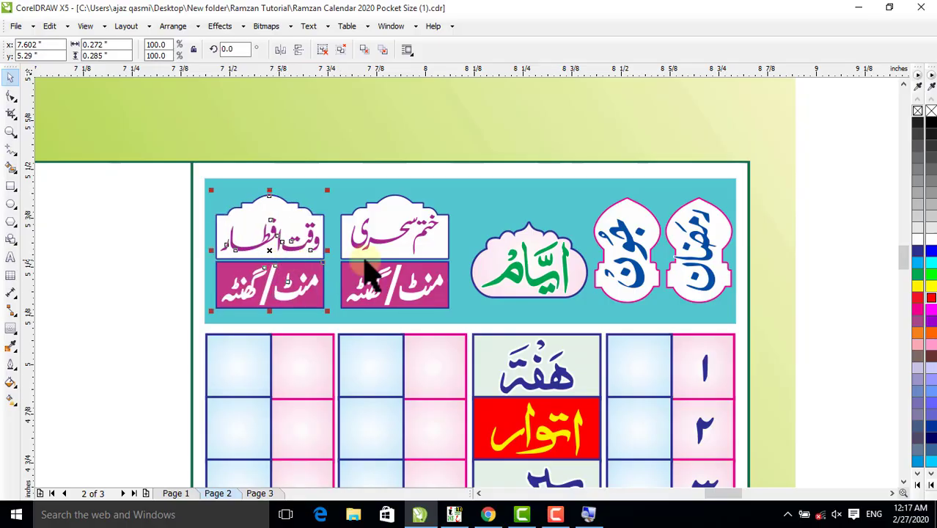
Centre all the heading labels together horizontally on the turquoise header bar.
{"action": "left_click_drag", "start_coordinate": [829, 176], "coordinate": [208, 323]}
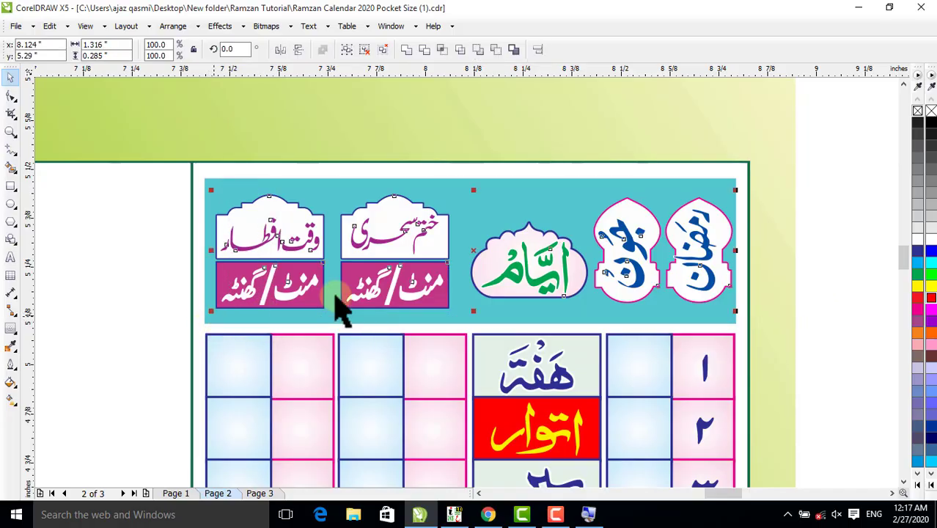
{"action": "left_click", "coordinate": [360, 320], "text": "shift"}
{"action": "key", "text": "Left"}
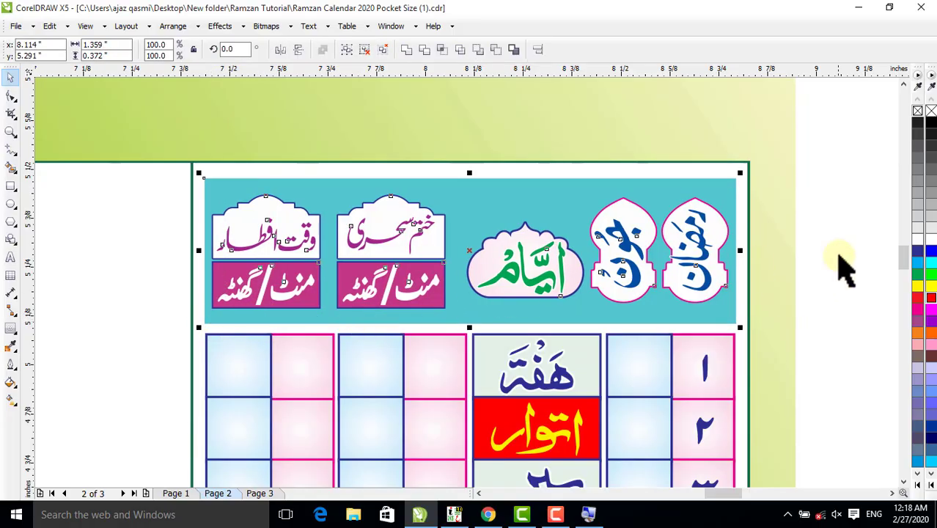
{"action": "left_click", "coordinate": [836, 265]}
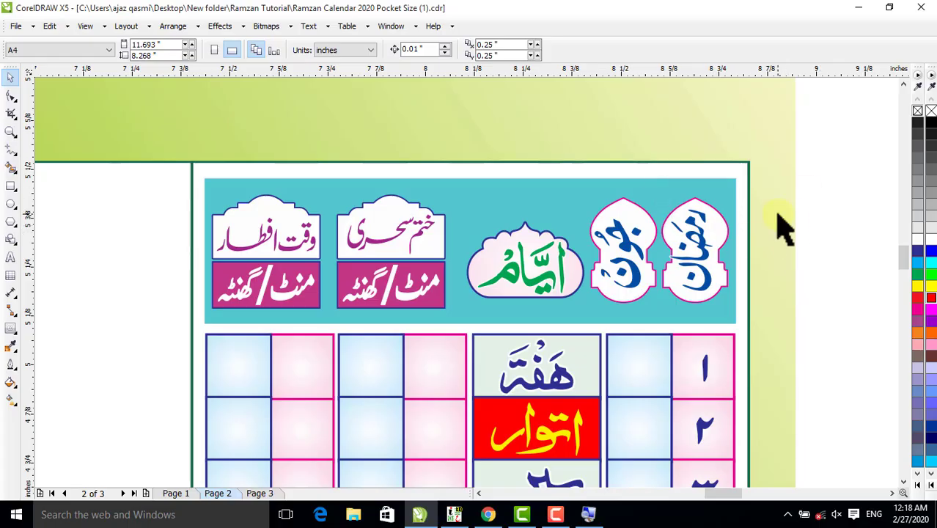
Group the header and all timetable cells, and centre the group within the white panel behind it.
{"action": "scroll", "coordinate": [785, 223], "scroll_direction": "down", "scroll_amount": 3}
{"action": "left_click_drag", "start_coordinate": [807, 116], "coordinate": [609, 434]}
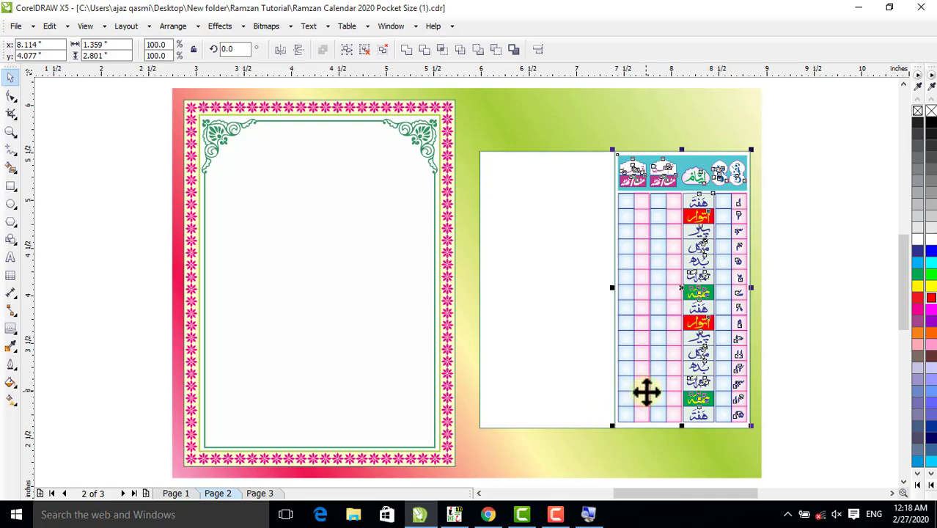
{"action": "key", "text": "ctrl+g"}
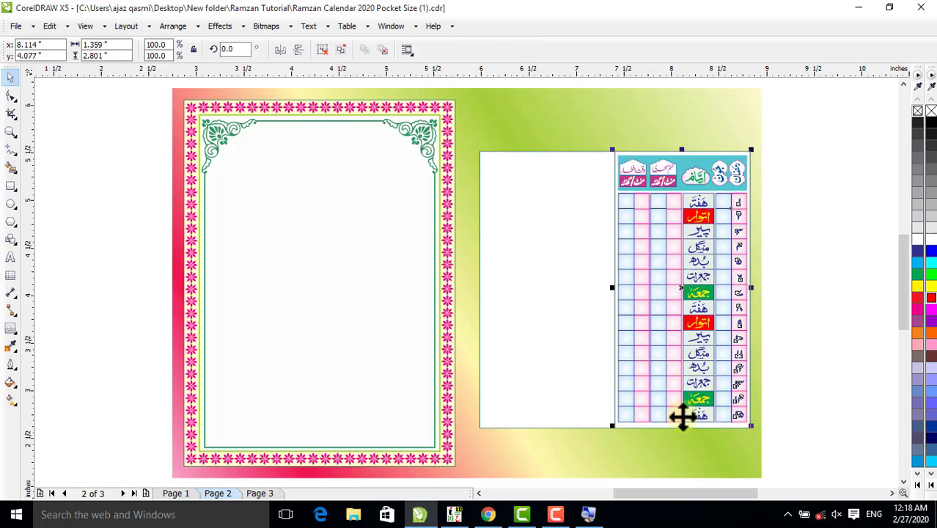
{"action": "left_click", "coordinate": [720, 429], "text": "shift"}
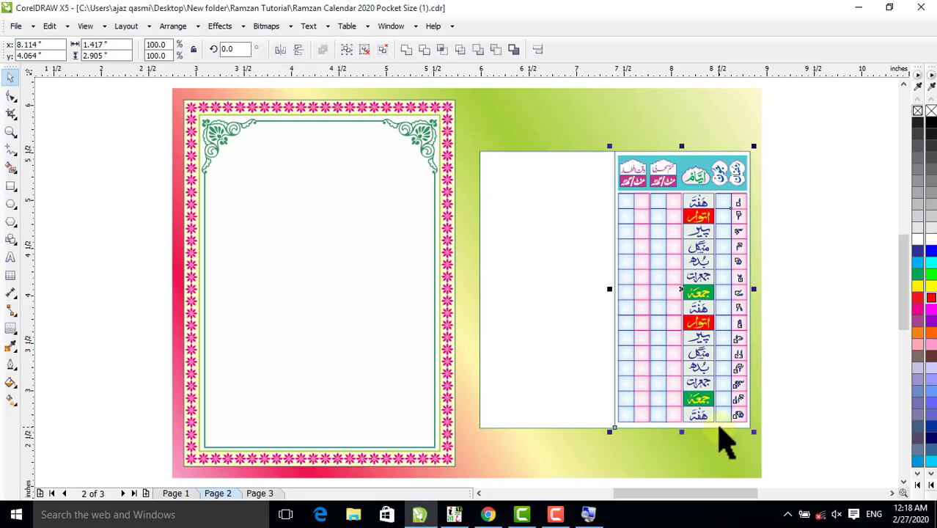
{"action": "left_click", "coordinate": [811, 344]}
Duplicate the timetable group and centre the copy on the adjacent empty white panel.
{"action": "left_click", "coordinate": [698, 273]}
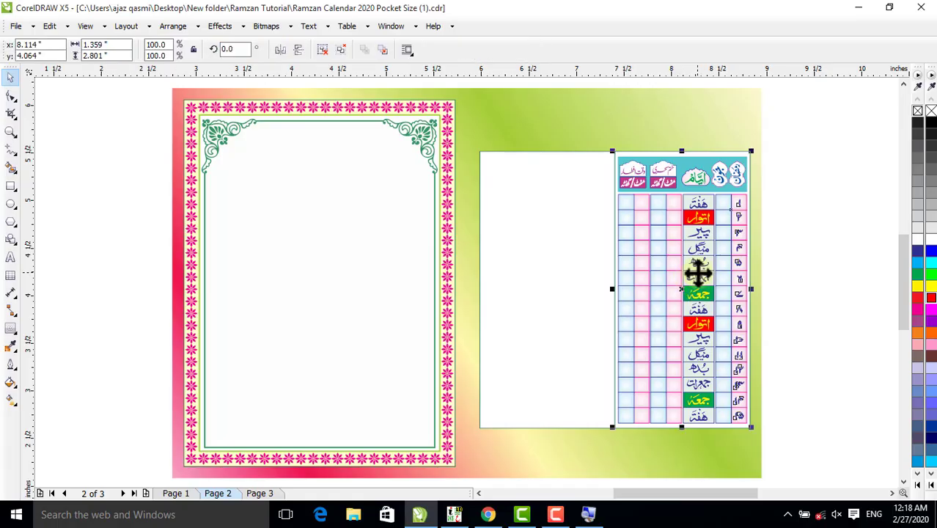
{"action": "left_click", "coordinate": [582, 275], "text": "shift"}
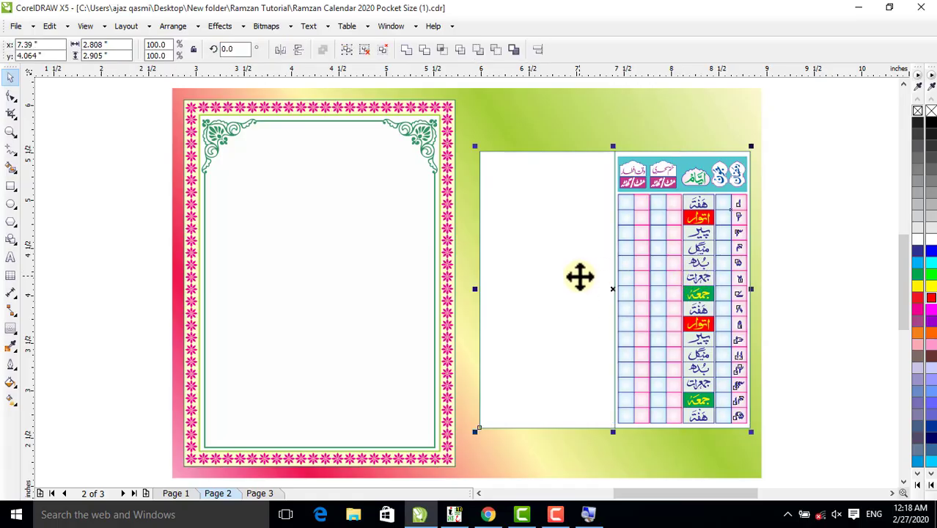
{"action": "key", "text": "c"}
{"action": "left_click", "coordinate": [788, 263]}
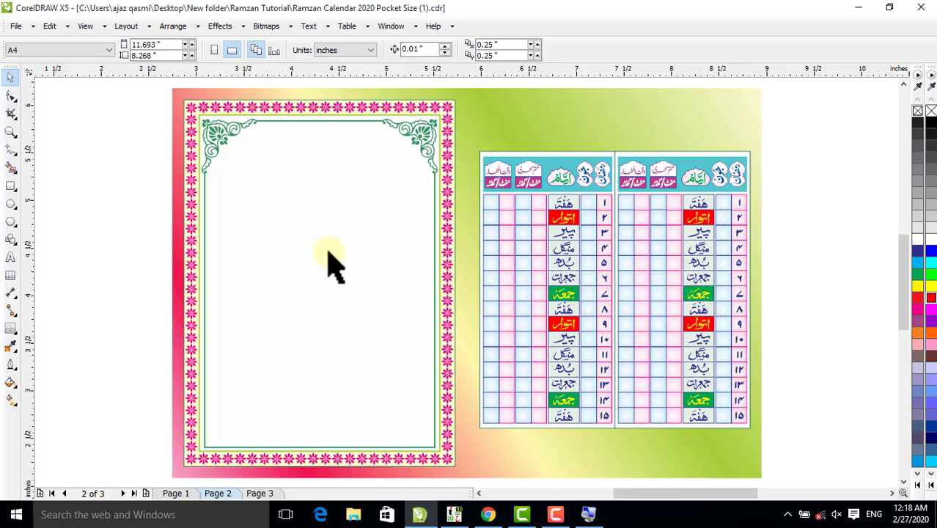
Draw a rectangle about 2.85 by 0.33 inches just above the two timetables, spanning their combined width.
{"action": "left_click", "coordinate": [10, 131]}
{"action": "left_click_drag", "start_coordinate": [364, 298], "coordinate": [770, 436]}
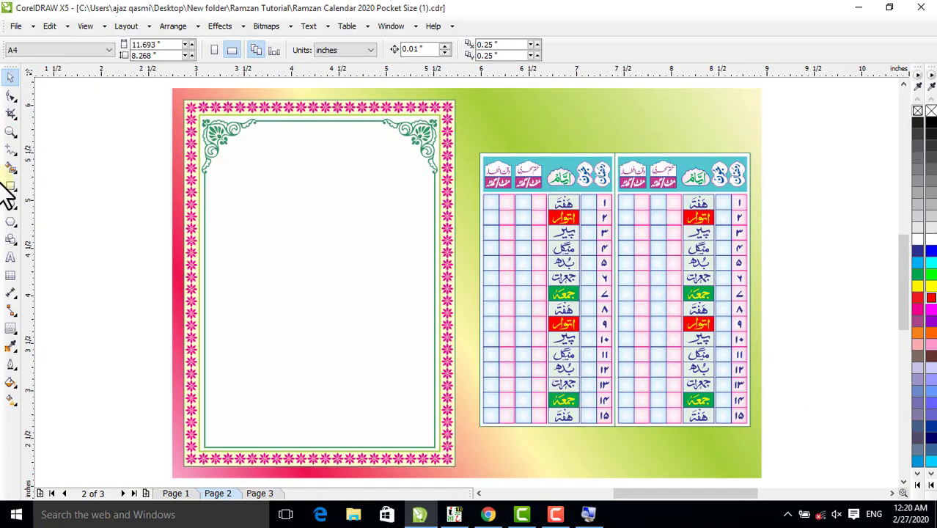
{"action": "left_click", "coordinate": [10, 186]}
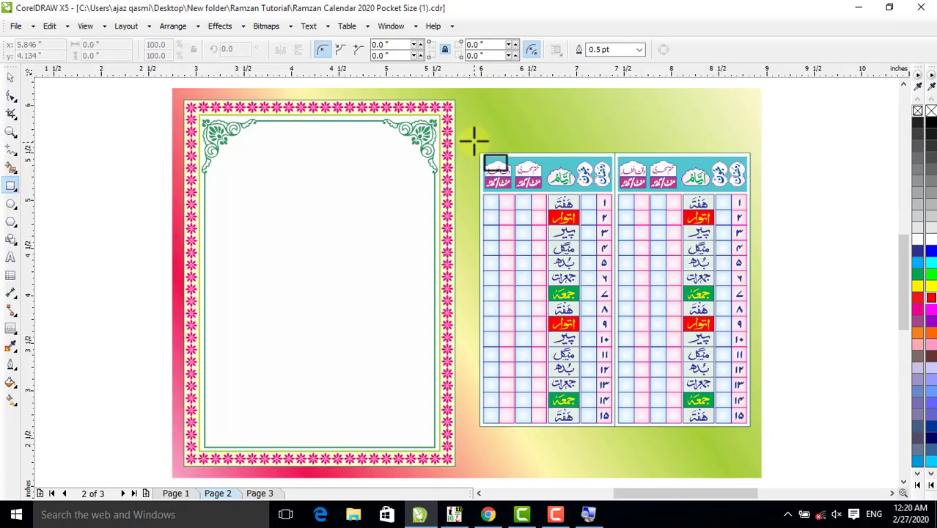
{"action": "left_click_drag", "start_coordinate": [479, 117], "coordinate": [751, 147]}
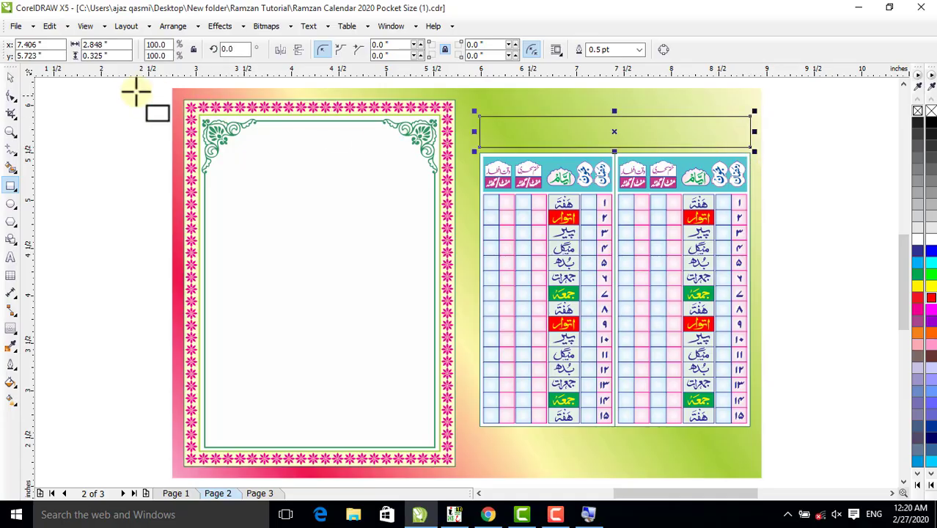
Narrow the rectangle above the timetables symmetrically so that its sides line up with the timetable frame.
{"action": "left_click", "coordinate": [10, 131]}
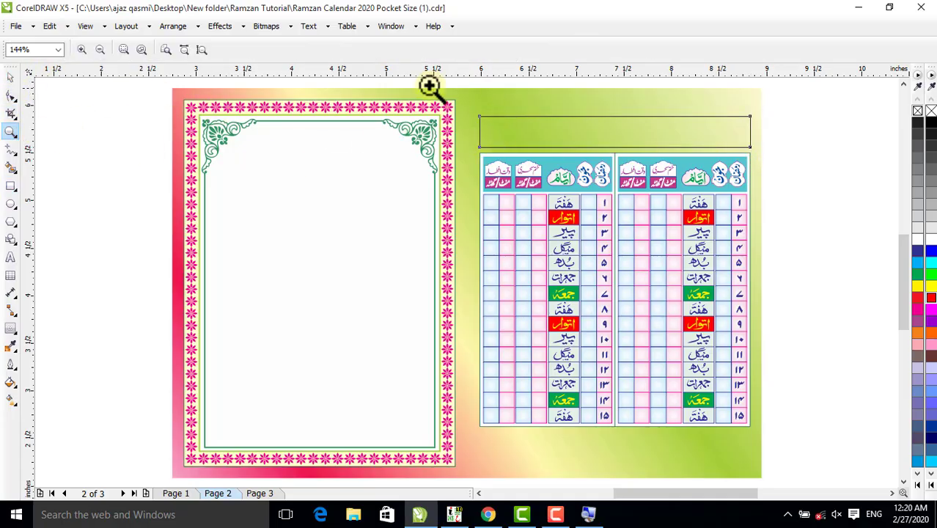
{"action": "left_click_drag", "start_coordinate": [416, 86], "coordinate": [804, 194]}
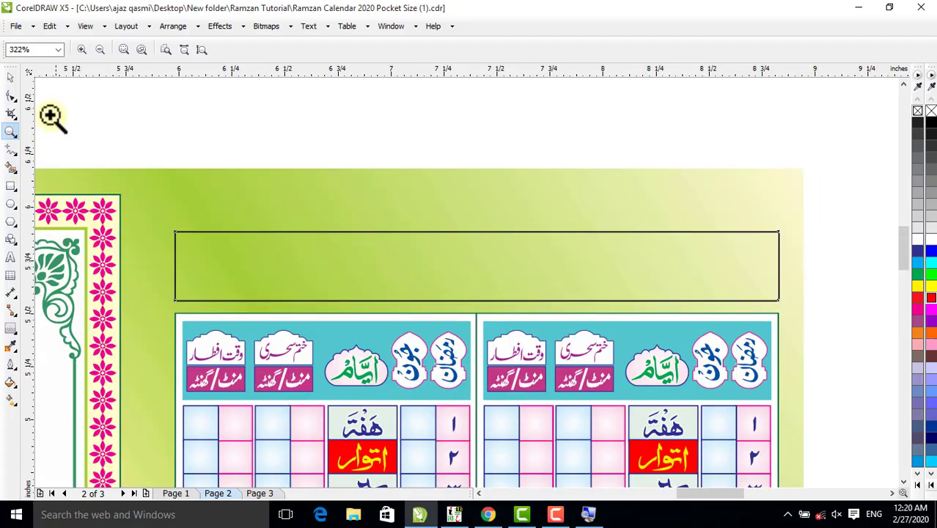
{"action": "left_click", "coordinate": [11, 77]}
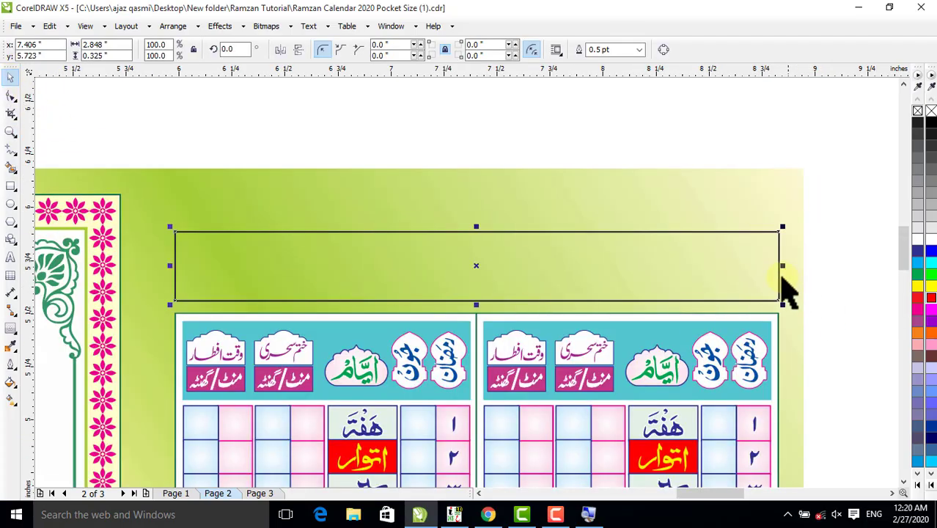
{"action": "left_click_drag", "start_coordinate": [784, 269], "coordinate": [784, 270]}
{"action": "left_click", "coordinate": [858, 290]}
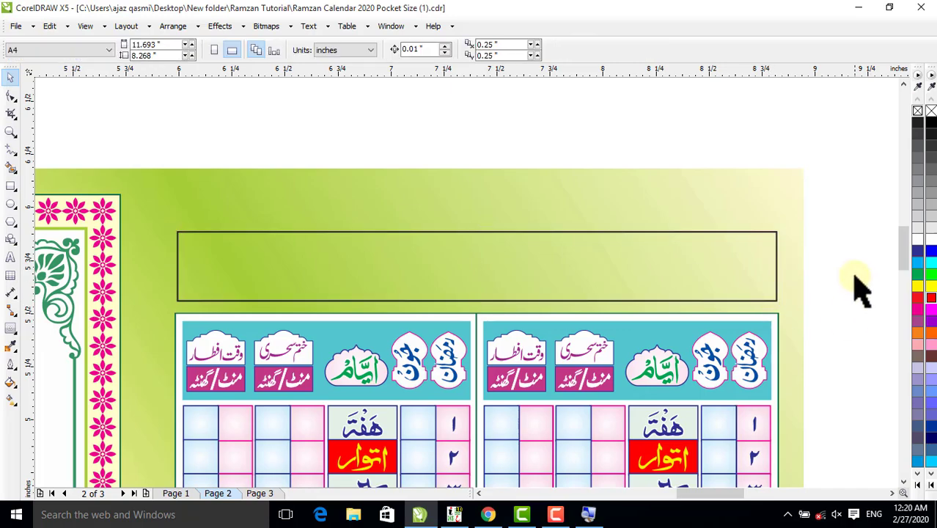
{"action": "scroll", "coordinate": [837, 279], "scroll_direction": "down", "scroll_amount": 2}
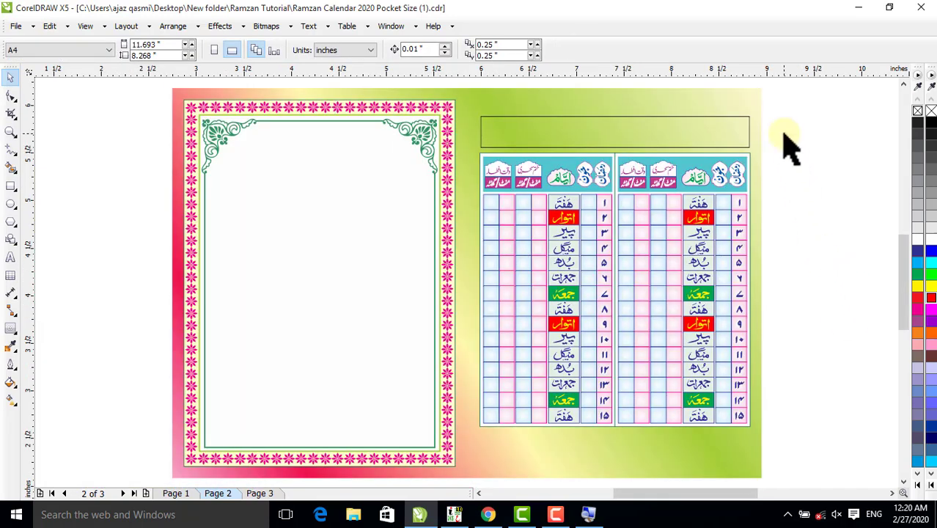
Extend the rectangle above the timetables upward to a height of about 0.46 inches and fill it white.
{"action": "left_click_drag", "start_coordinate": [784, 134], "coordinate": [501, 462]}
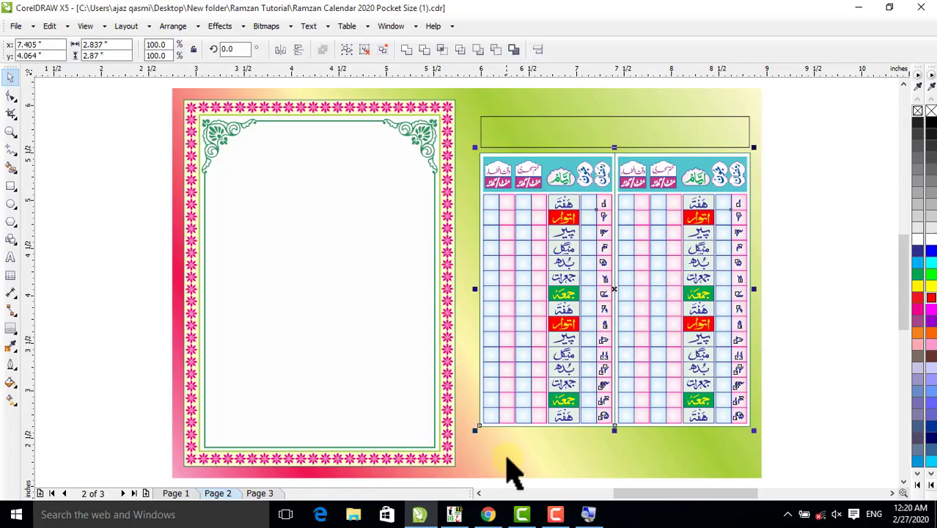
{"action": "left_click", "coordinate": [799, 163]}
{"action": "left_click", "coordinate": [708, 140]}
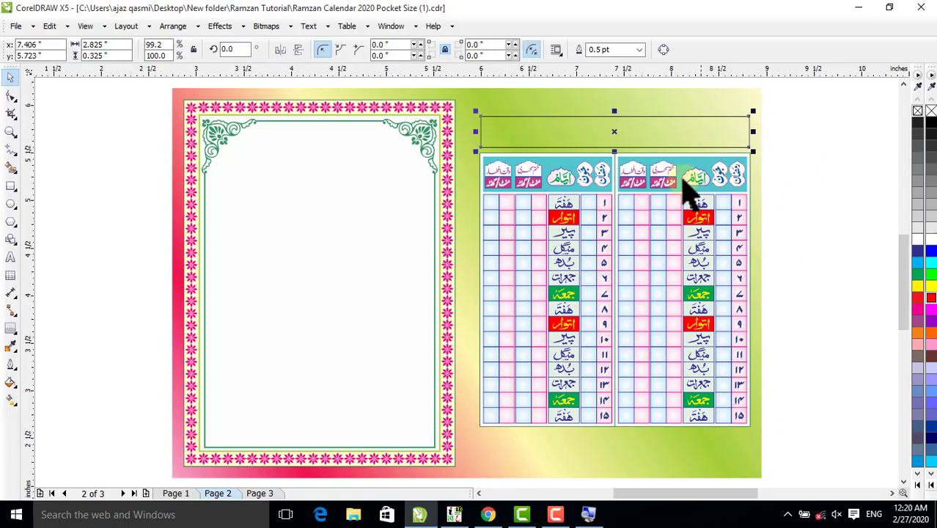
{"action": "left_click", "coordinate": [627, 184], "text": "shift"}
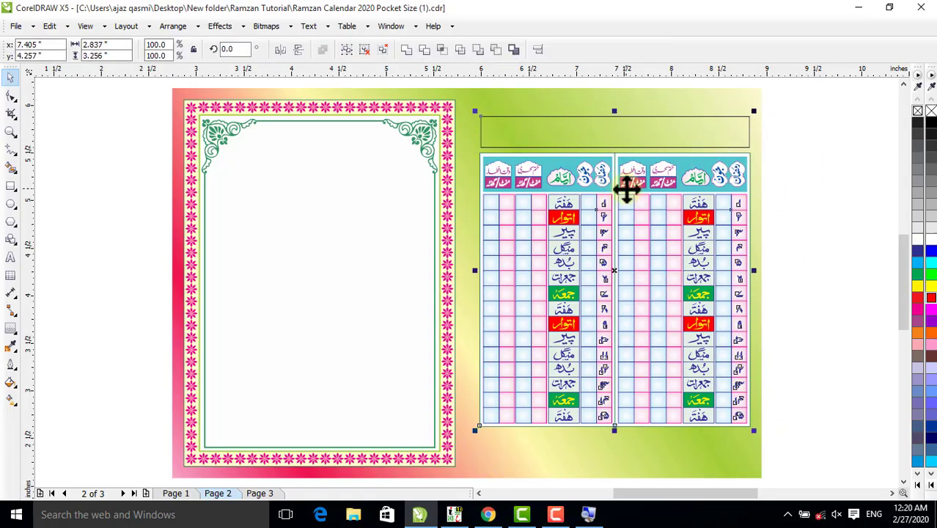
{"action": "left_click", "coordinate": [790, 181]}
{"action": "left_click", "coordinate": [718, 138]}
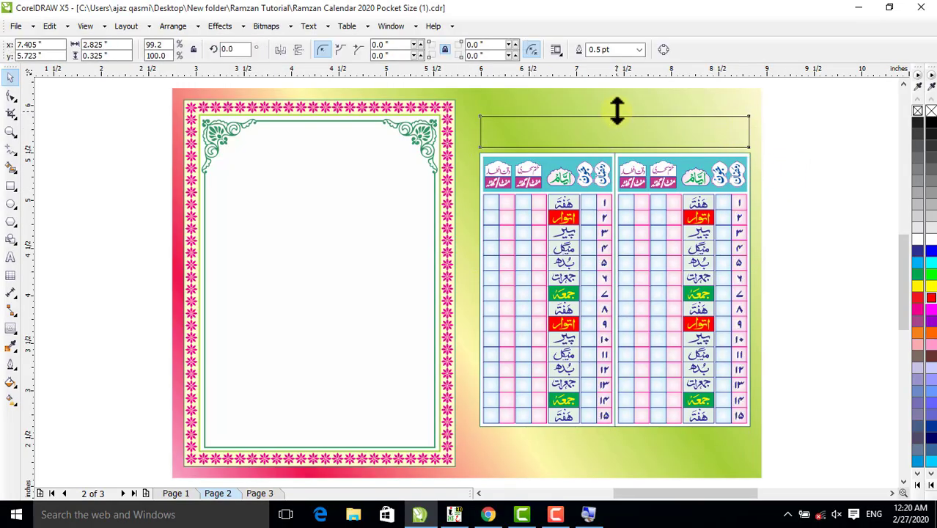
{"action": "left_click_drag", "start_coordinate": [617, 111], "coordinate": [614, 99]}
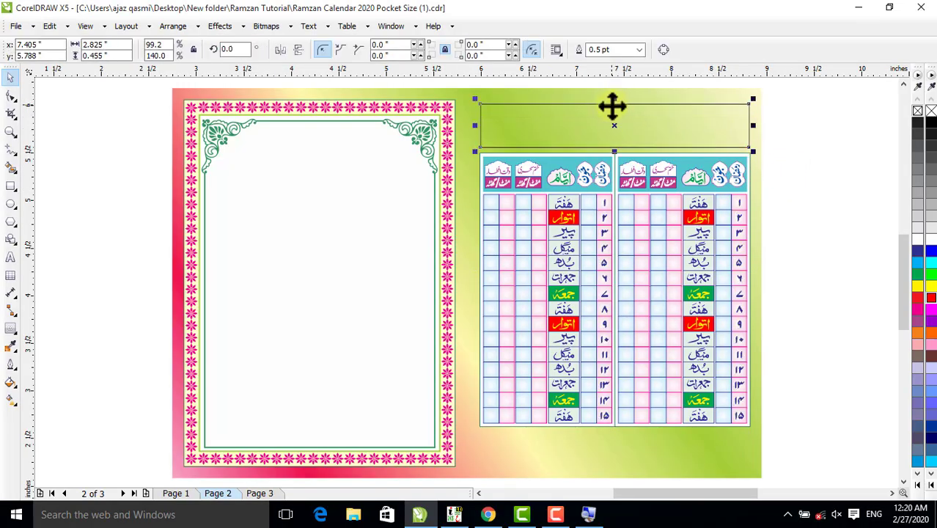
{"action": "left_click", "coordinate": [918, 239]}
{"action": "left_click", "coordinate": [831, 221]}
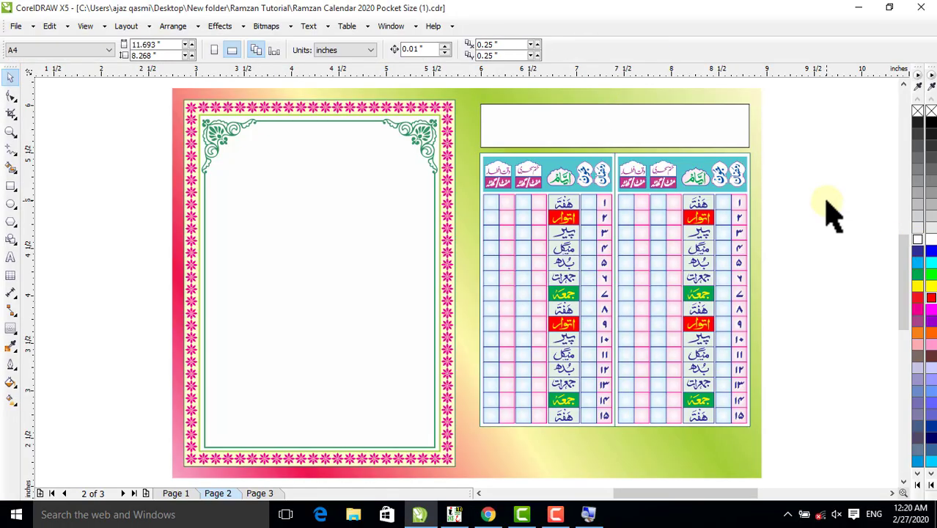
Extend the white title rectangle's lower edge down to meet the timetables, making it about 0.5 inches high.
{"action": "left_click", "coordinate": [632, 132]}
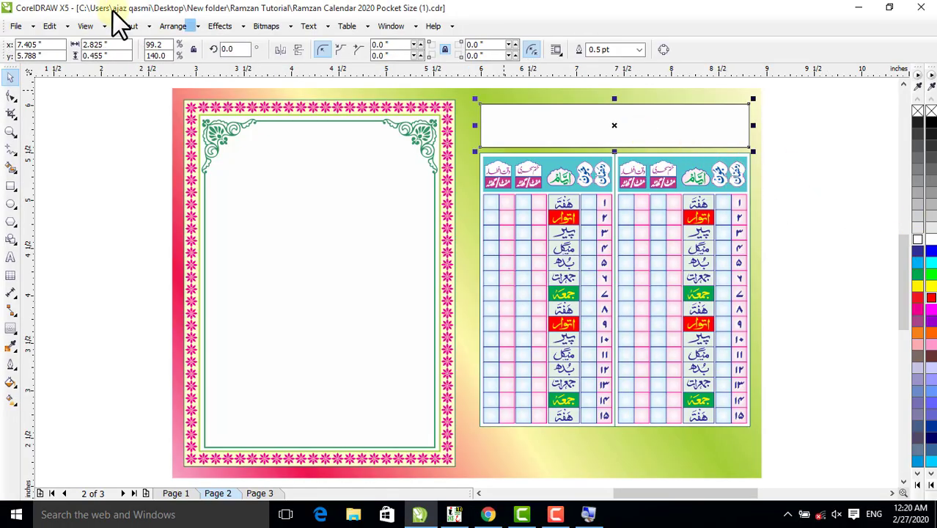
{"action": "left_click", "coordinate": [10, 131]}
{"action": "left_click_drag", "start_coordinate": [403, 94], "coordinate": [814, 220]}
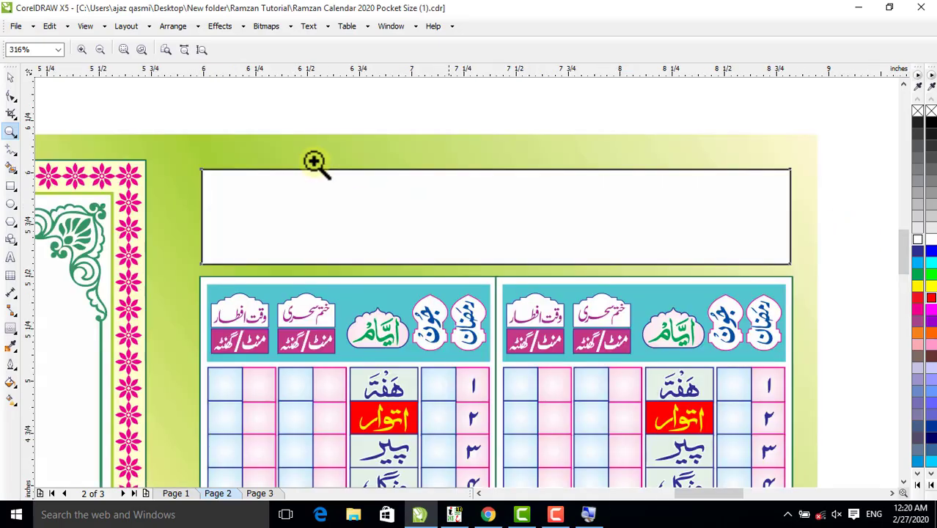
{"action": "left_click", "coordinate": [12, 75]}
{"action": "left_click", "coordinate": [417, 232]}
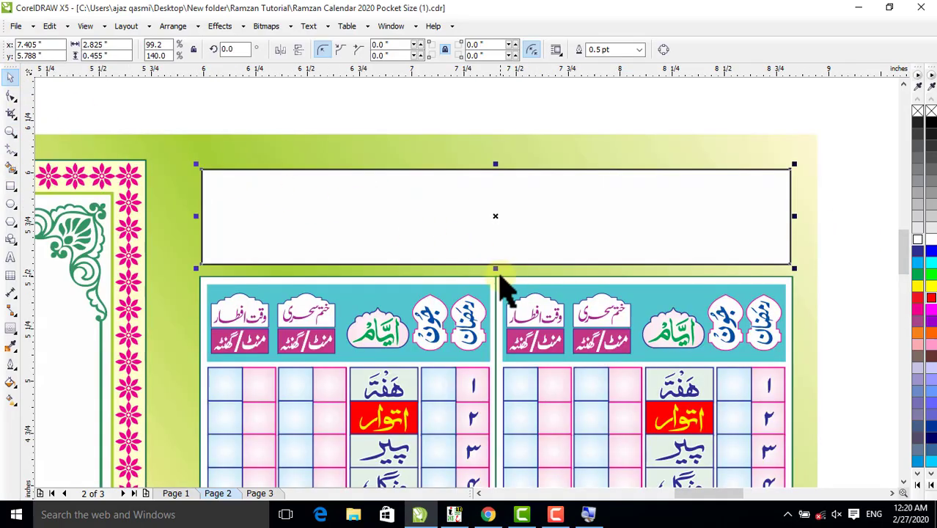
{"action": "left_click_drag", "start_coordinate": [498, 269], "coordinate": [496, 275]}
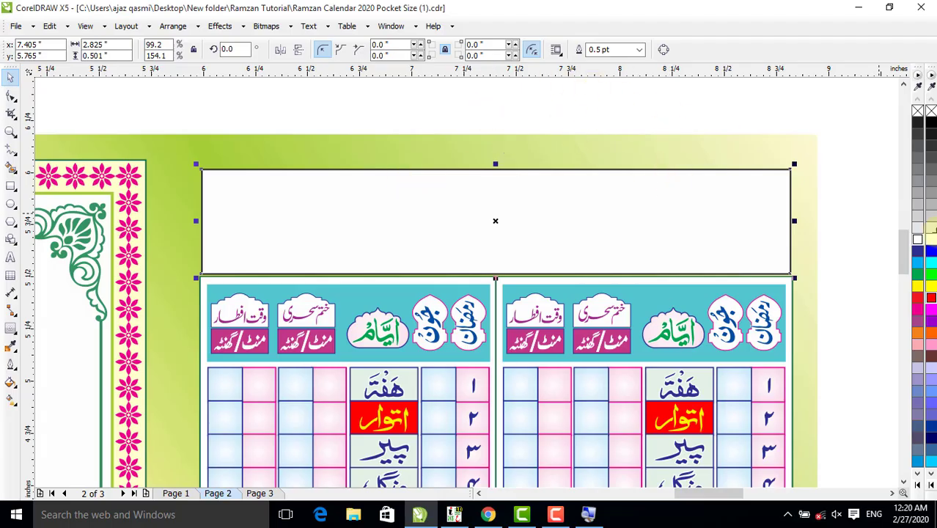
Give the white title rectangle a red outline and make the line moderately thicker.
{"action": "right_click", "coordinate": [917, 298]}
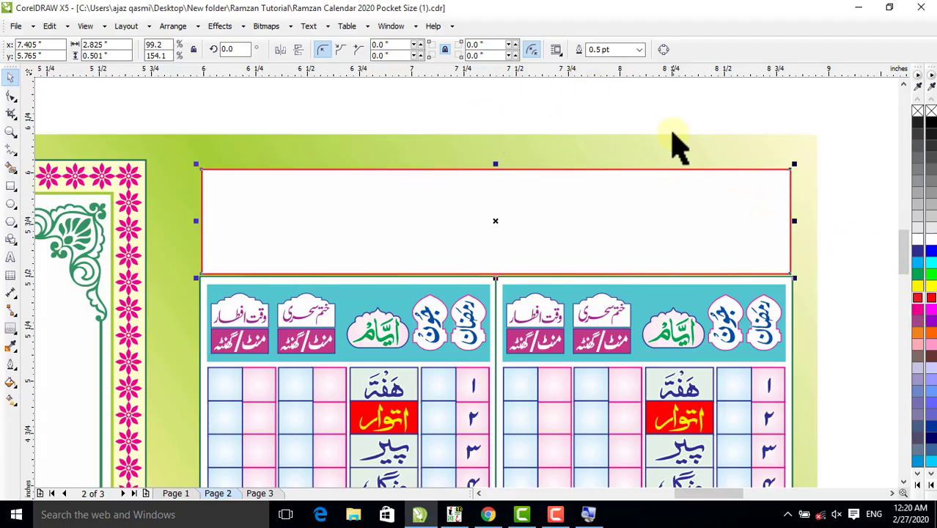
{"action": "left_click", "coordinate": [639, 50]}
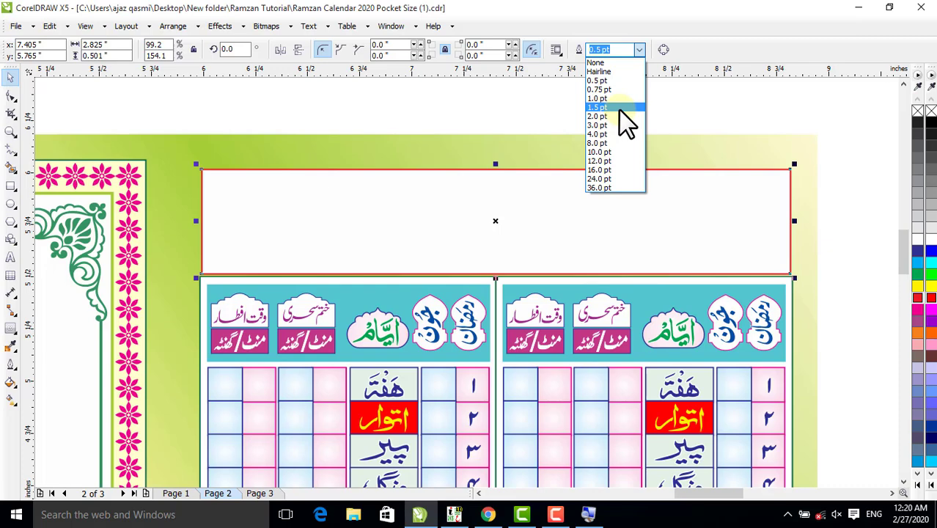
{"action": "left_click", "coordinate": [618, 108]}
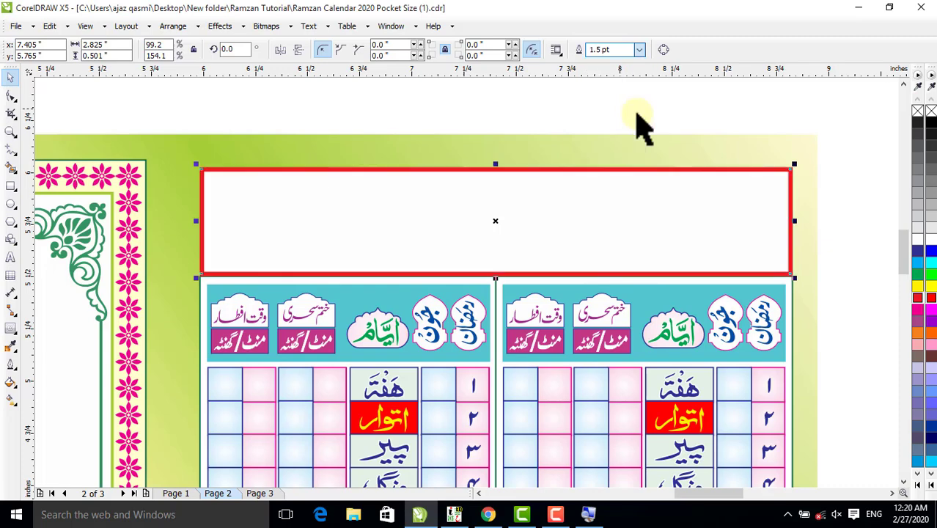
{"action": "left_click", "coordinate": [639, 50]}
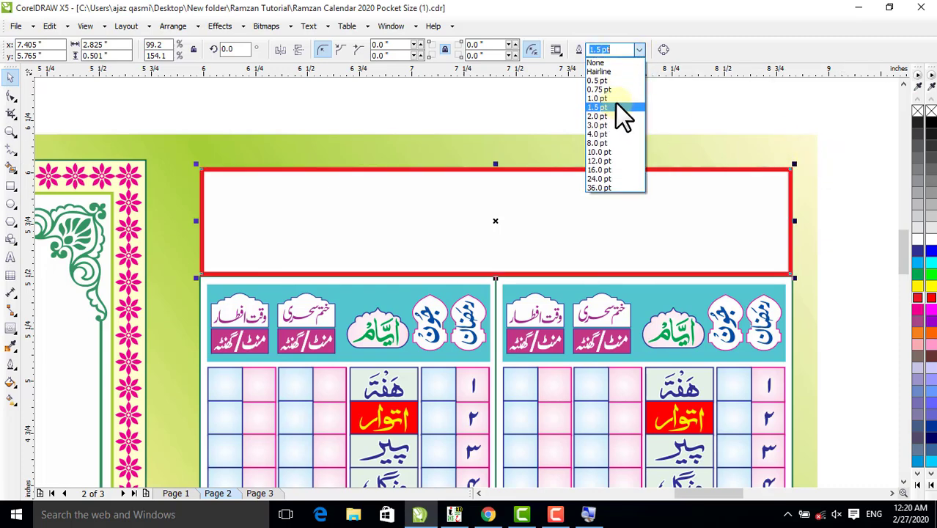
{"action": "left_click", "coordinate": [616, 107]}
{"action": "left_click", "coordinate": [834, 187]}
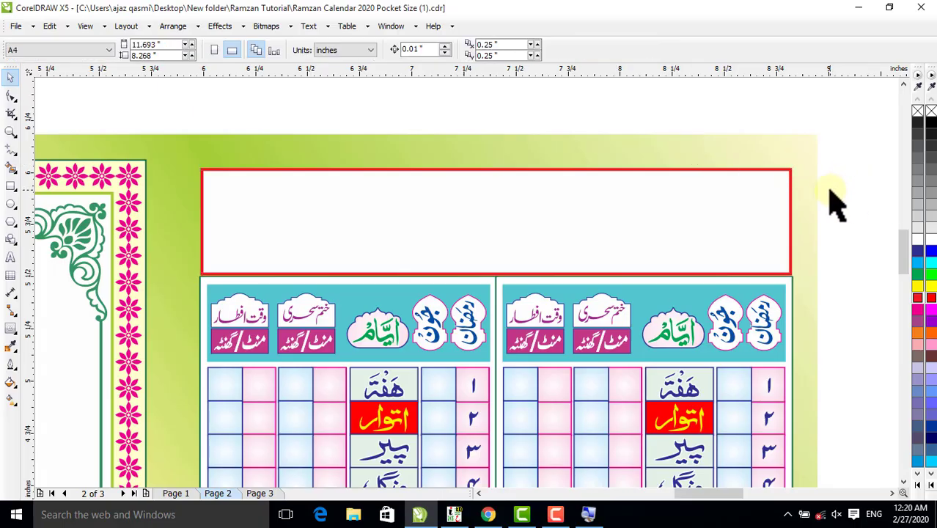
{"action": "key", "text": "shift+F4"}
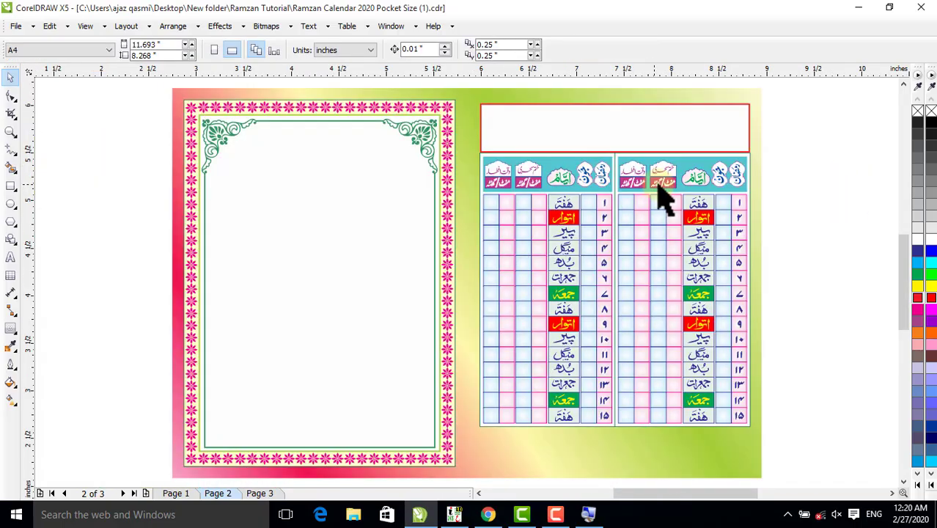
Switch to InPage and save the two-line Urdu title document as a PDF.
{"action": "left_click", "coordinate": [455, 515]}
{"action": "left_click", "coordinate": [455, 180]}
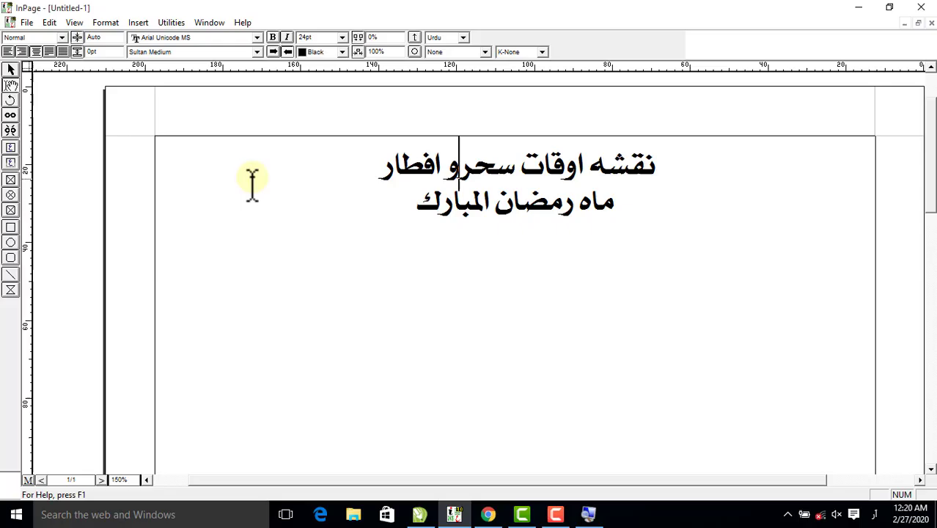
{"action": "left_click", "coordinate": [385, 184]}
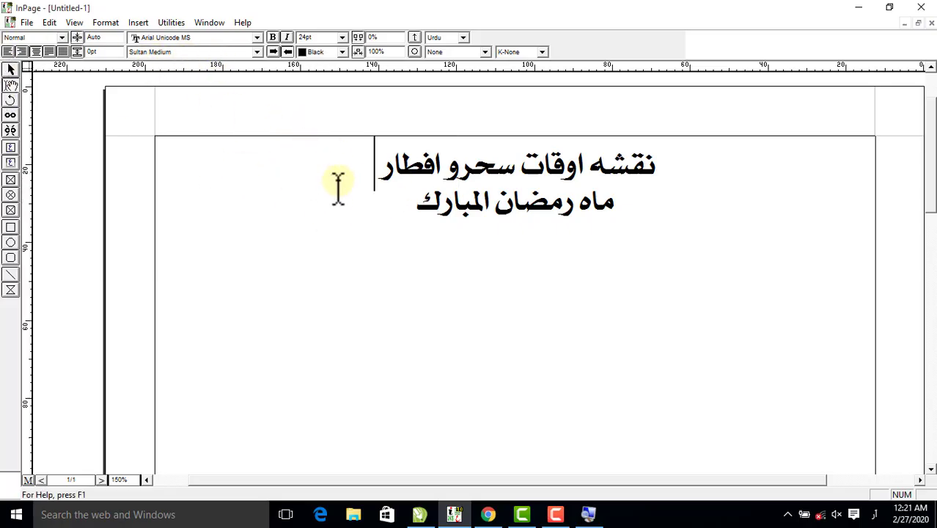
{"action": "left_click", "coordinate": [26, 22]}
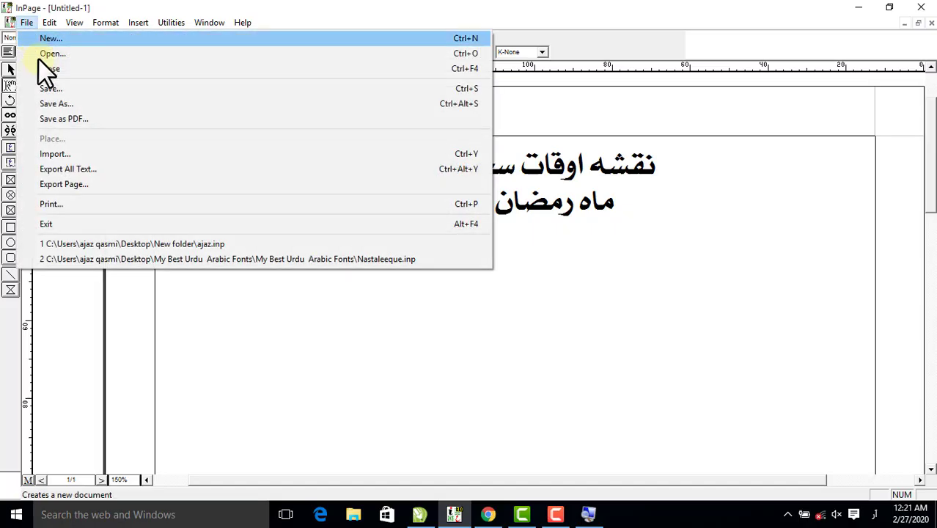
{"action": "left_click", "coordinate": [67, 118]}
{"action": "left_click", "coordinate": [574, 176]}
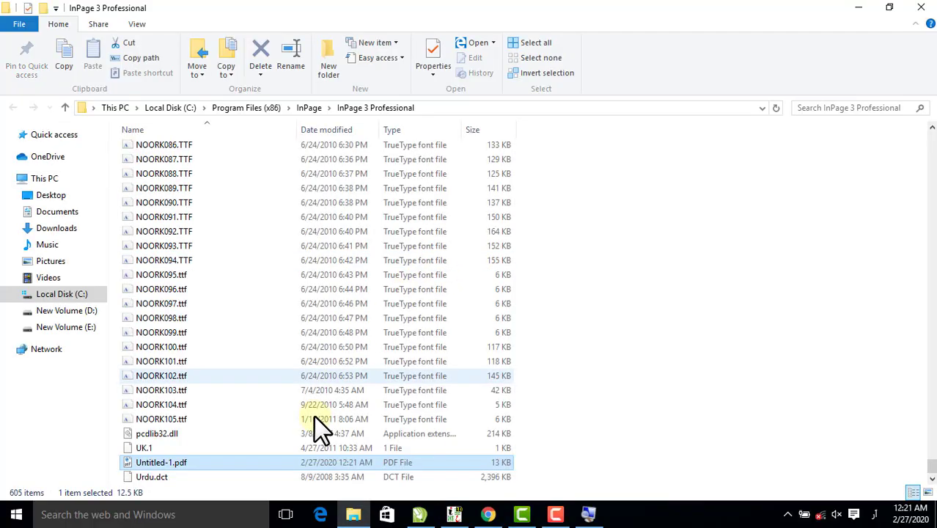
Copy Untitled-1.pdf from its folder and paste it onto page 2 in CorelDRAW, importing its content as text.
{"action": "right_click", "coordinate": [323, 465]}
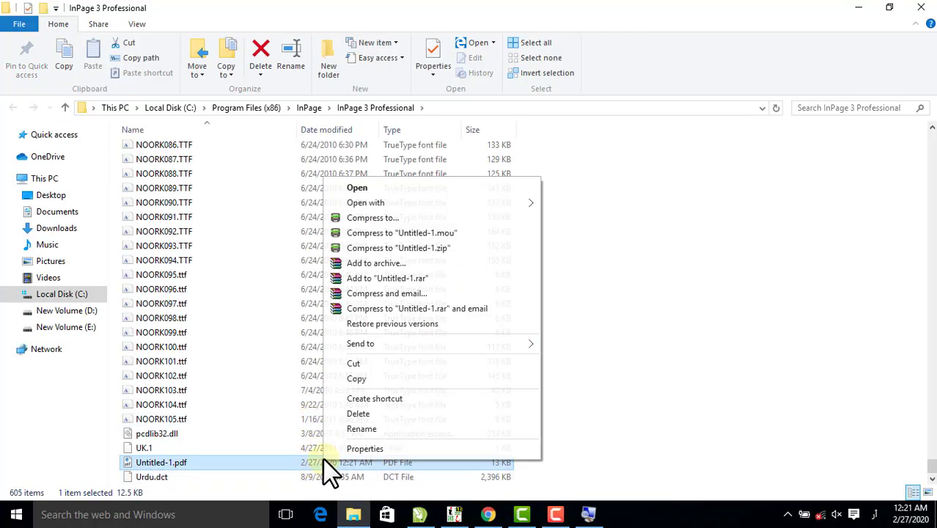
{"action": "left_click", "coordinate": [362, 378]}
{"action": "left_click", "coordinate": [418, 514]}
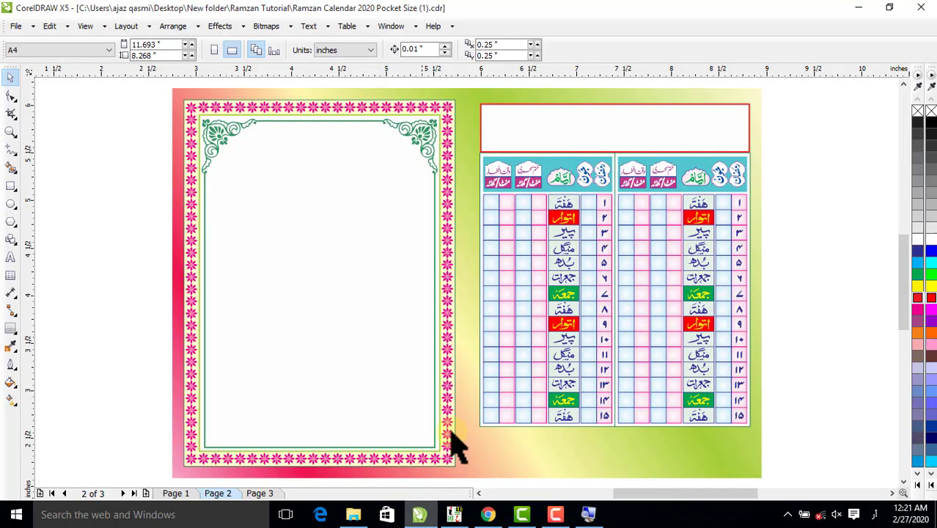
{"action": "right_click", "coordinate": [838, 185]}
{"action": "left_click", "coordinate": [741, 274]}
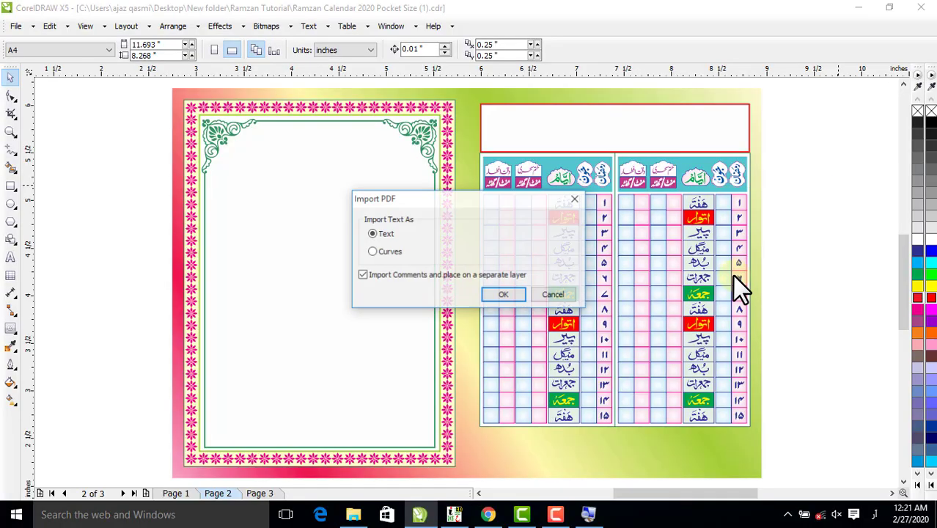
{"action": "left_click", "coordinate": [500, 295]}
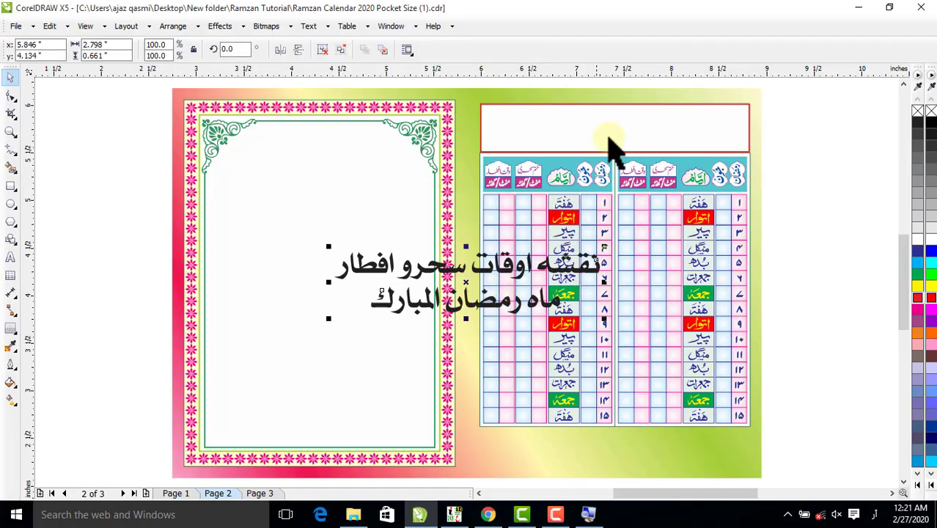
Scale the pasted two-line title to about 50% and centre it within the red-outlined title box.
{"action": "left_click_drag", "start_coordinate": [604, 317], "coordinate": [539, 303]}
{"action": "left_click", "coordinate": [575, 136], "text": "shift"}
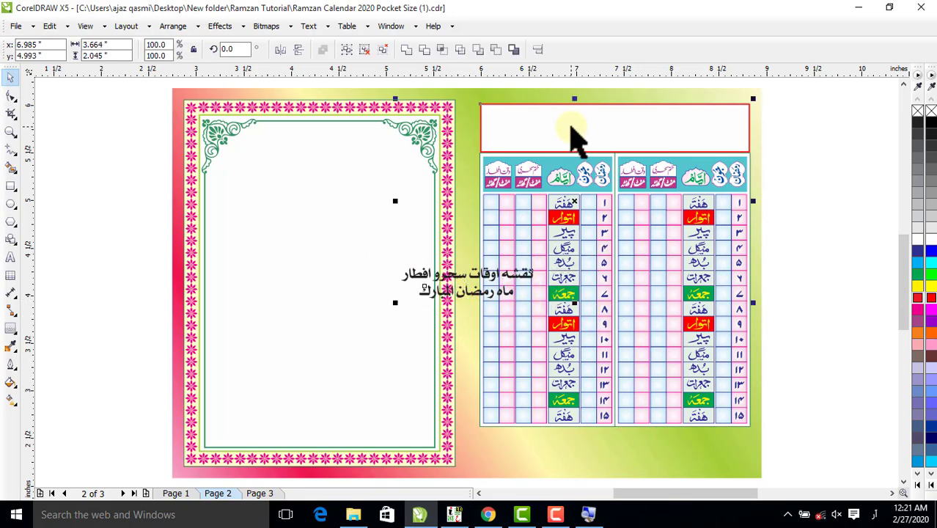
{"action": "key", "text": "e"}
{"action": "key", "text": "c"}
{"action": "left_click", "coordinate": [816, 184]}
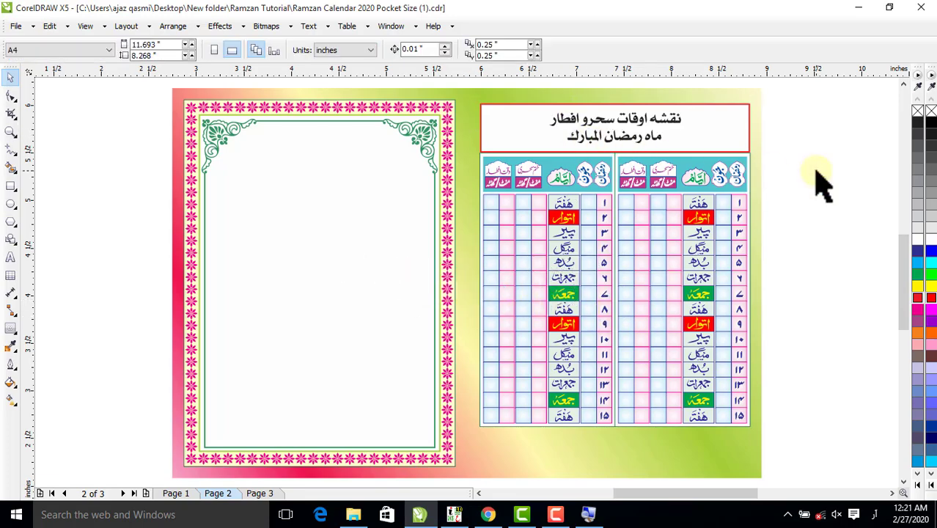
{"action": "left_click", "coordinate": [638, 143]}
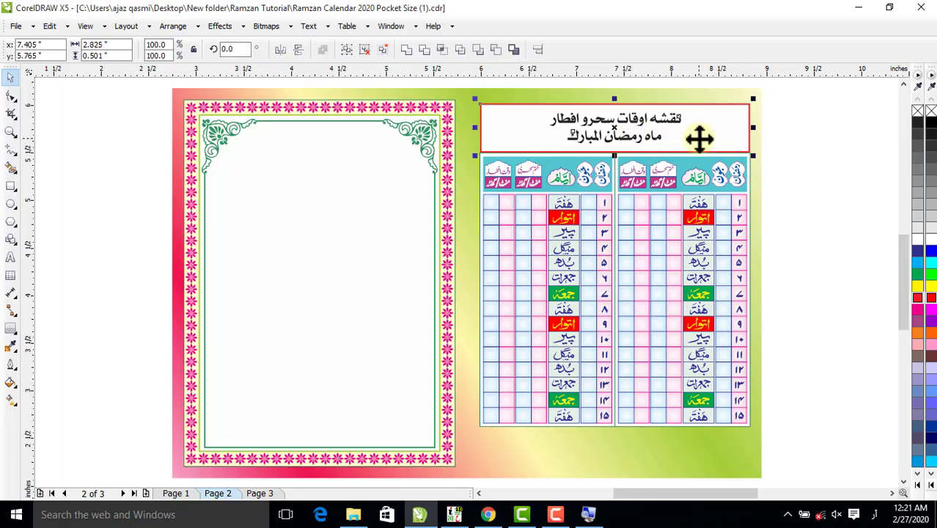
{"action": "left_click", "coordinate": [792, 140]}
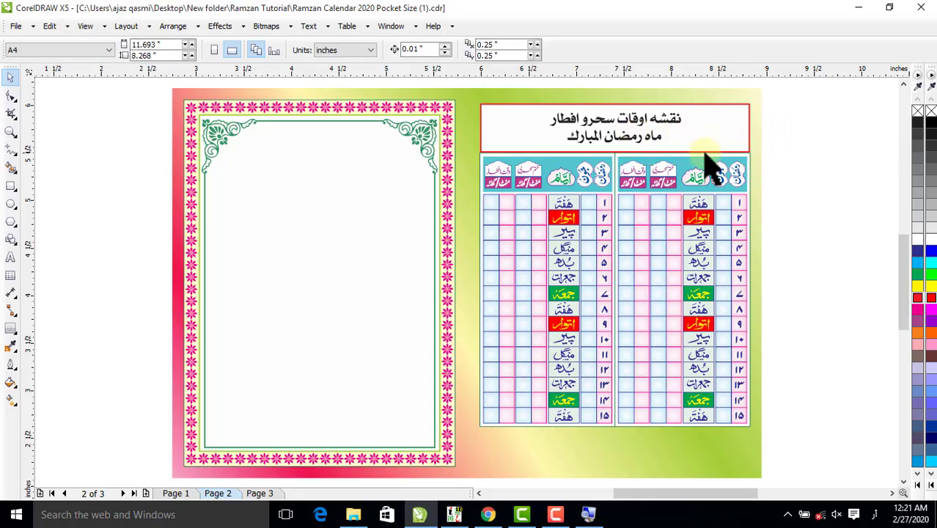
{"action": "left_click", "coordinate": [174, 493]}
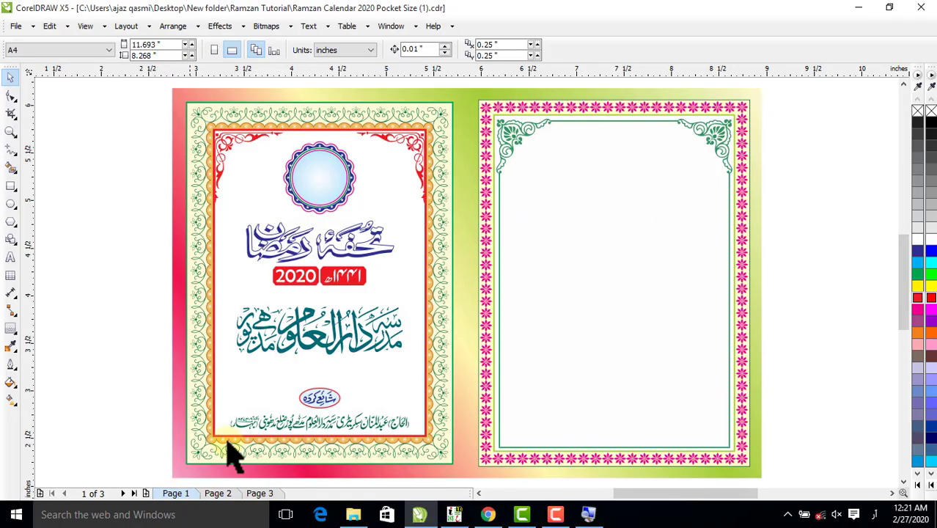
{"action": "left_click", "coordinate": [220, 491]}
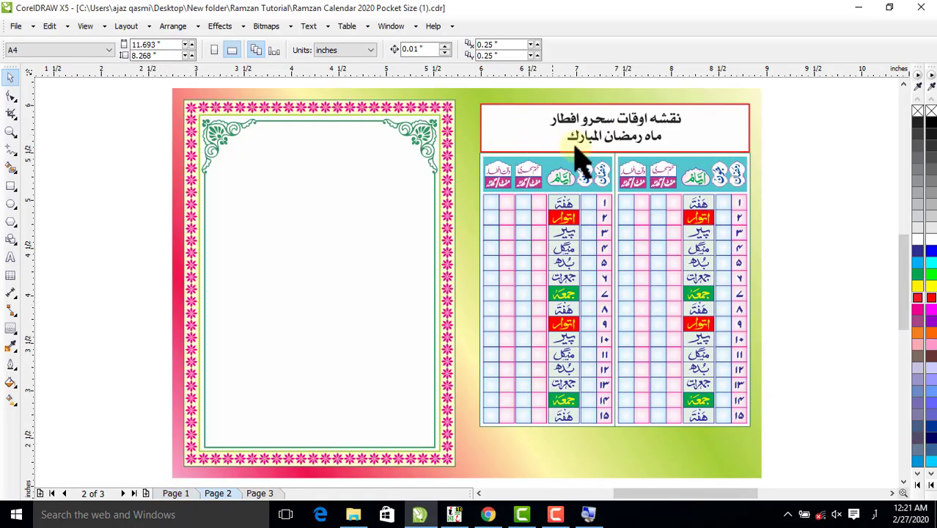
Colour the two-line title text above the timetables red.
{"action": "left_click", "coordinate": [615, 139]}
{"action": "left_click", "coordinate": [917, 298]}
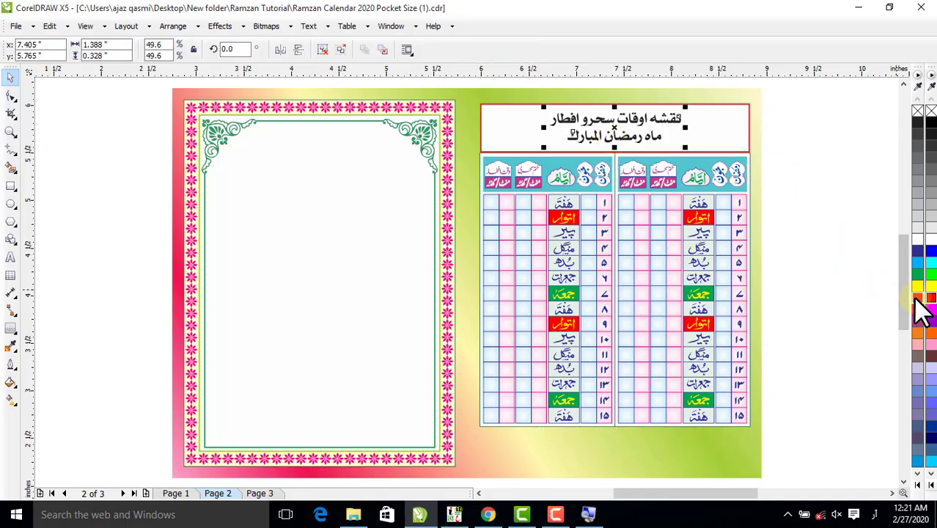
{"action": "left_click", "coordinate": [829, 260]}
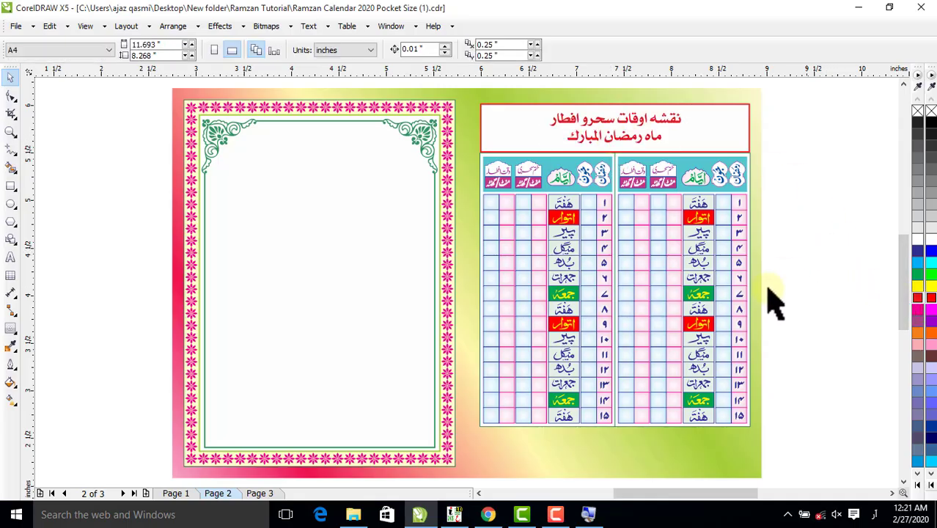
Copy the blue Urdu note box from below the timetable on page 3 and paste it onto page 2.
{"action": "left_click", "coordinate": [258, 493]}
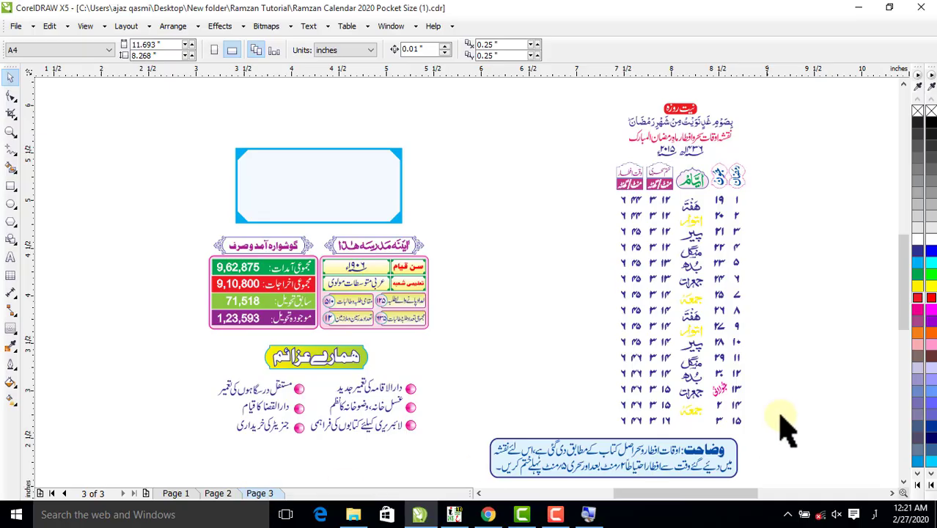
{"action": "left_click_drag", "start_coordinate": [757, 440], "coordinate": [496, 442]}
{"action": "left_click", "coordinate": [729, 449]}
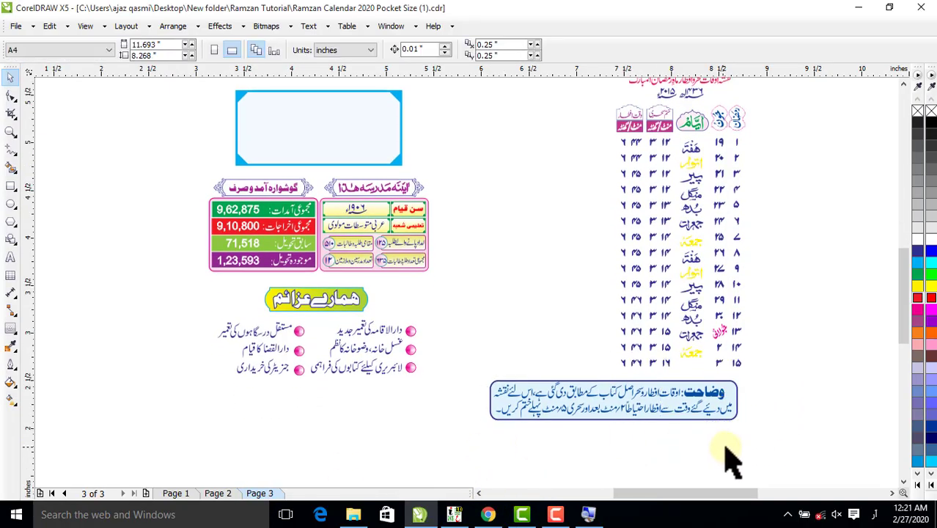
{"action": "left_click_drag", "start_coordinate": [762, 449], "coordinate": [454, 389]}
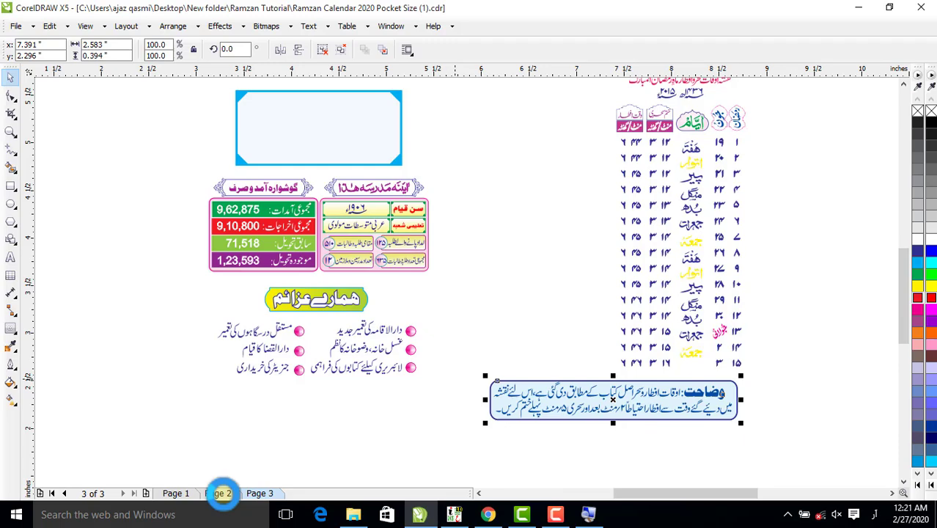
{"action": "left_click", "coordinate": [222, 494]}
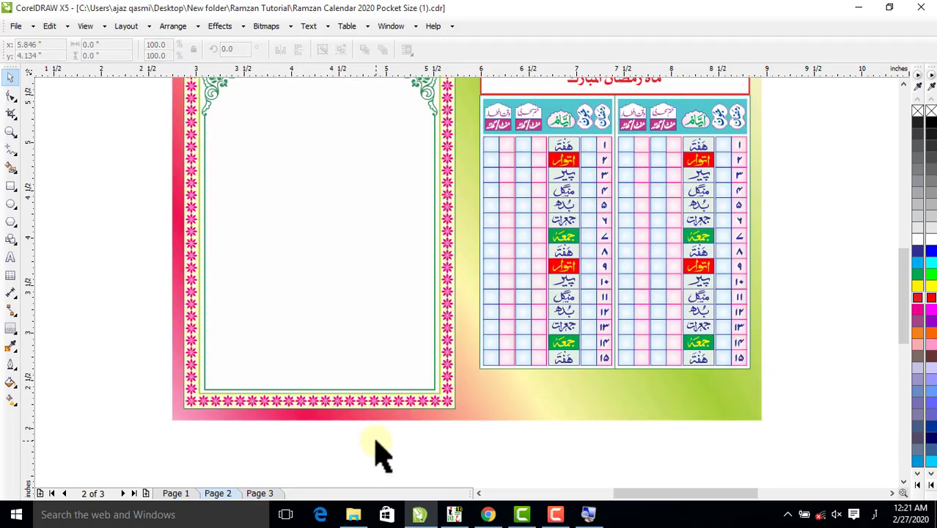
{"action": "left_click", "coordinate": [380, 455]}
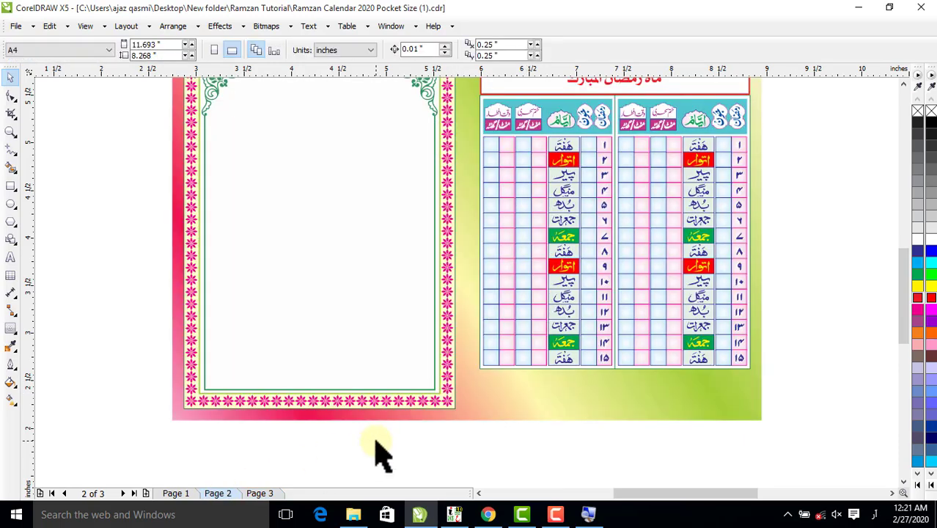
{"action": "key", "text": "ctrl+v"}
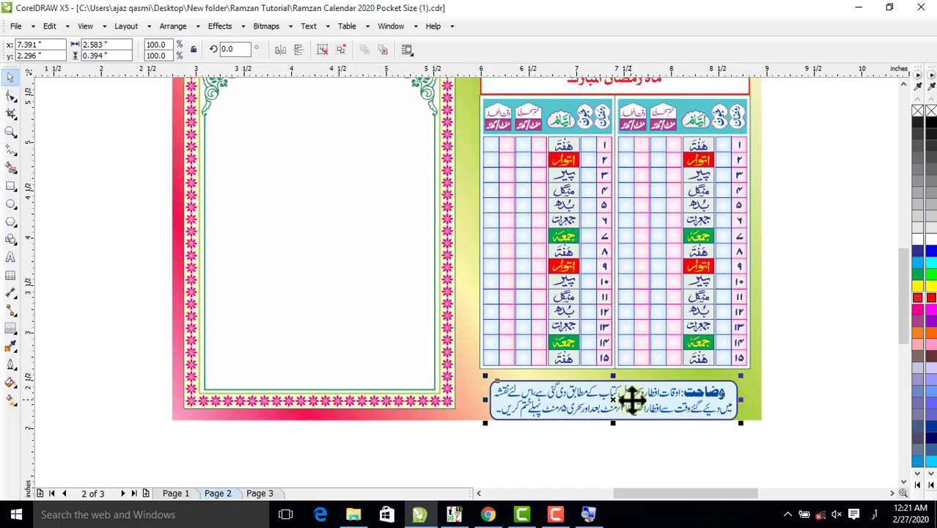
Move the pasted note box up about 0.08 inch so it sits just beneath the two timetables.
{"action": "left_click_drag", "start_coordinate": [614, 399], "coordinate": [613, 392]}
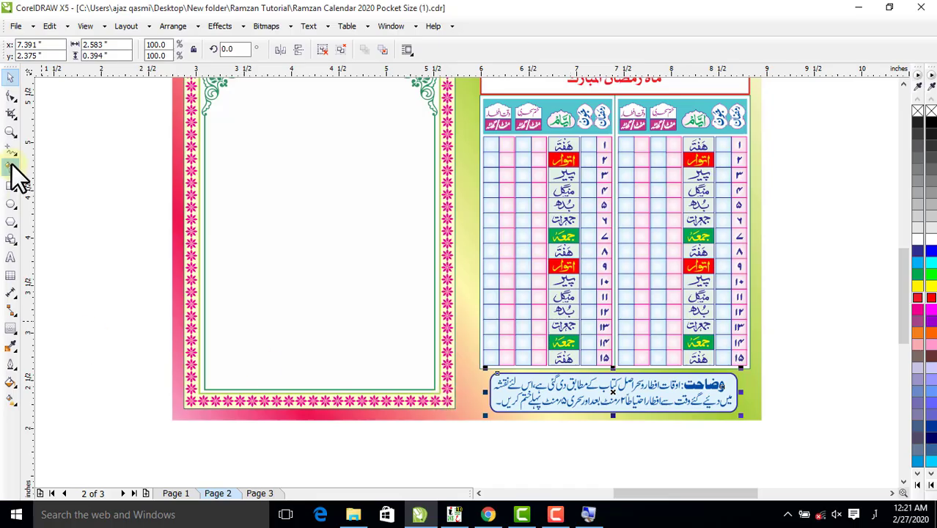
{"action": "left_click", "coordinate": [11, 132]}
{"action": "left_click_drag", "start_coordinate": [477, 363], "coordinate": [762, 431]}
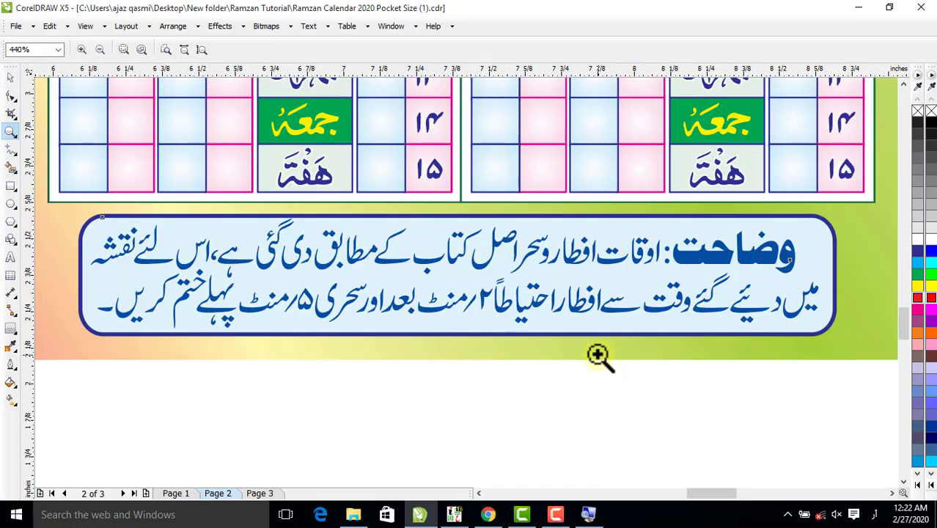
{"action": "key", "text": "F4"}
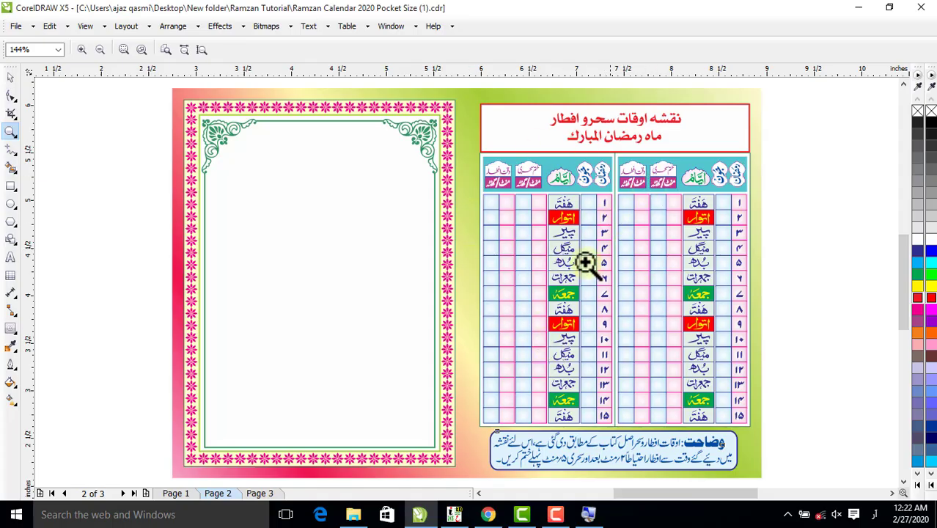
{"action": "left_click", "coordinate": [10, 76]}
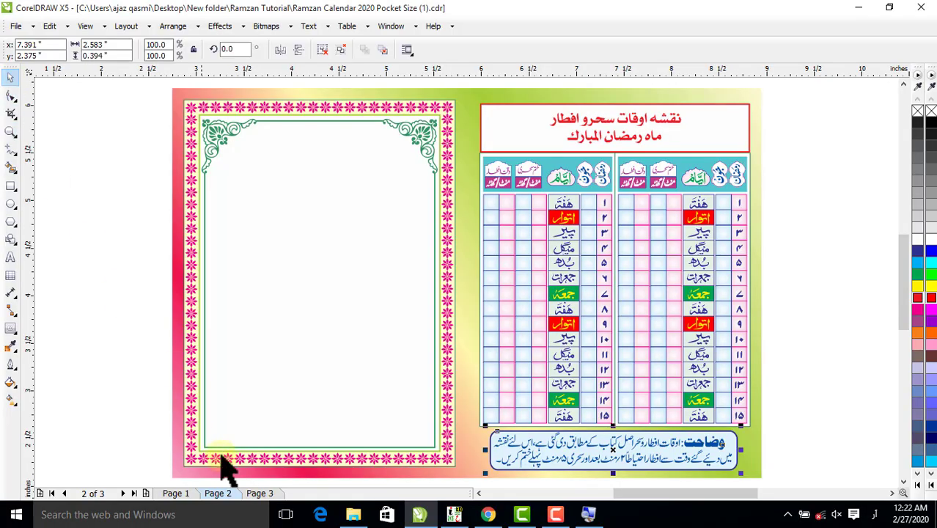
Group the blank blue frame, statistics tables and bullet list on page 3 and place a copy outside the page's left edge.
{"action": "left_click", "coordinate": [253, 494]}
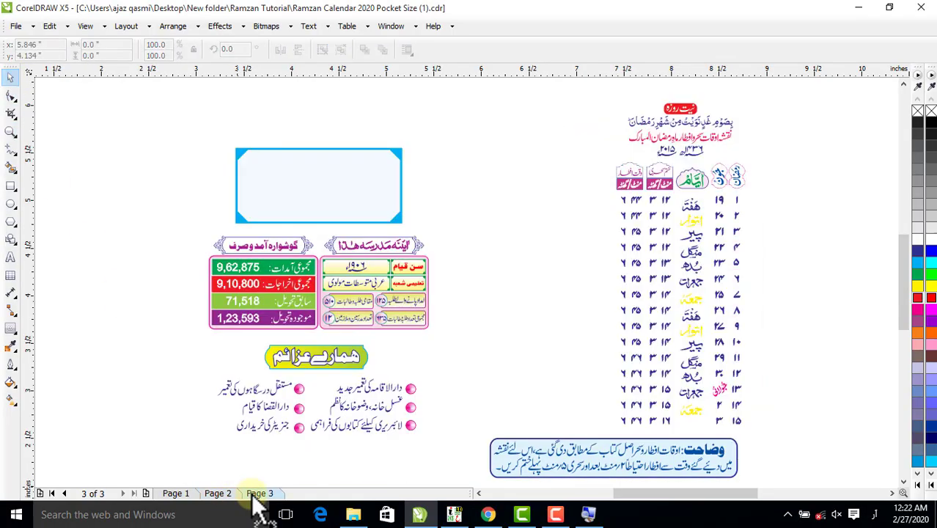
{"action": "left_click_drag", "start_coordinate": [162, 97], "coordinate": [192, 121]}
{"action": "left_click", "coordinate": [319, 177]}
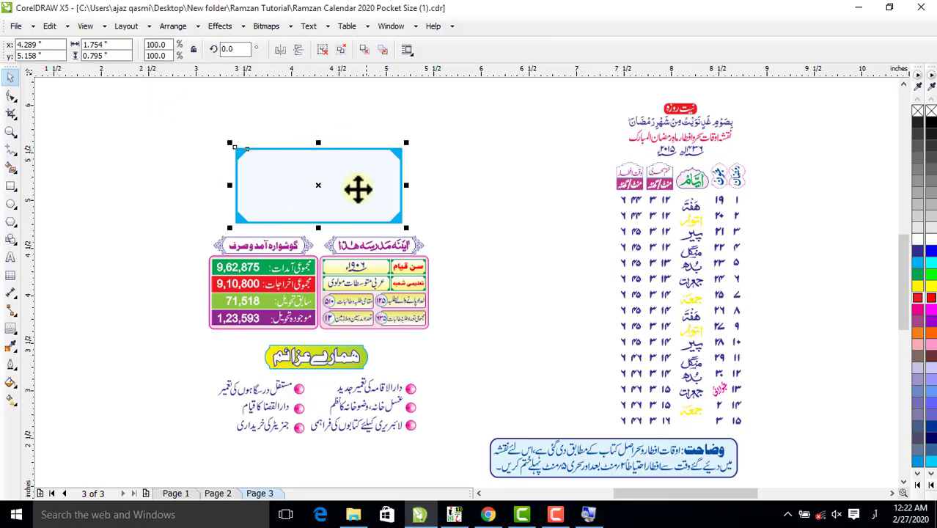
{"action": "left_click_drag", "start_coordinate": [147, 105], "coordinate": [473, 480]}
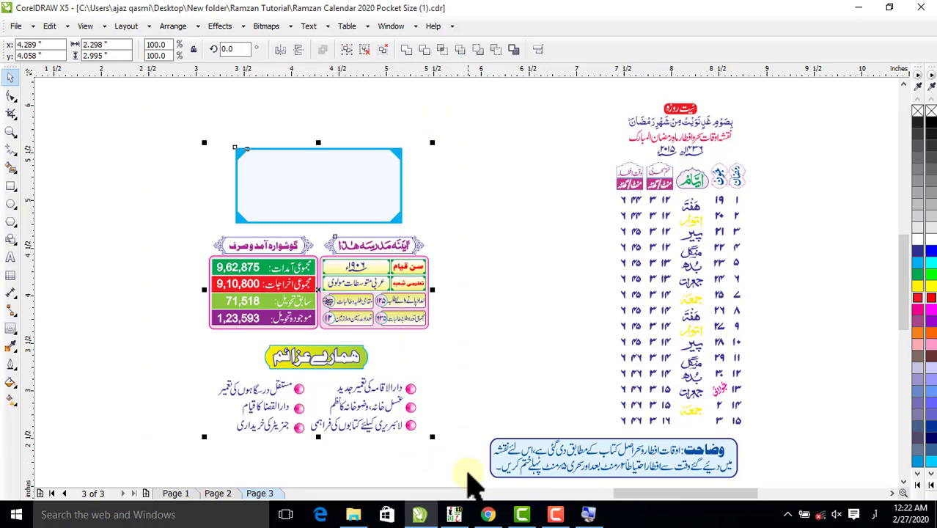
{"action": "scroll", "coordinate": [330, 233], "scroll_direction": "down", "scroll_amount": 1}
{"action": "left_click", "coordinate": [260, 170]}
{"action": "left_click_drag", "start_coordinate": [245, 184], "coordinate": [410, 356]}
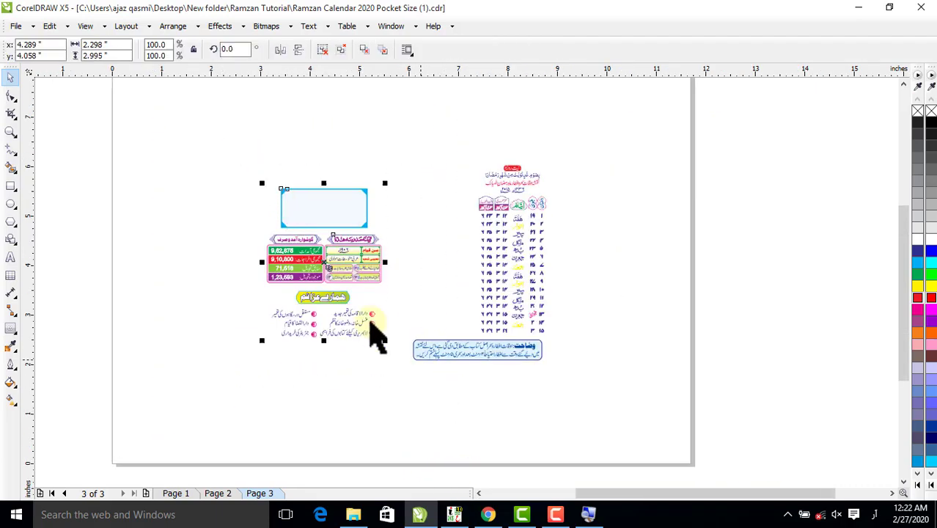
{"action": "mouse_move", "coordinate": [360, 255]}
{"action": "left_mouse_down"}
{"action": "mouse_move", "coordinate": [285, 250]}
{"action": "mouse_move", "coordinate": [74, 184]}
{"action": "left_mouse_up"}
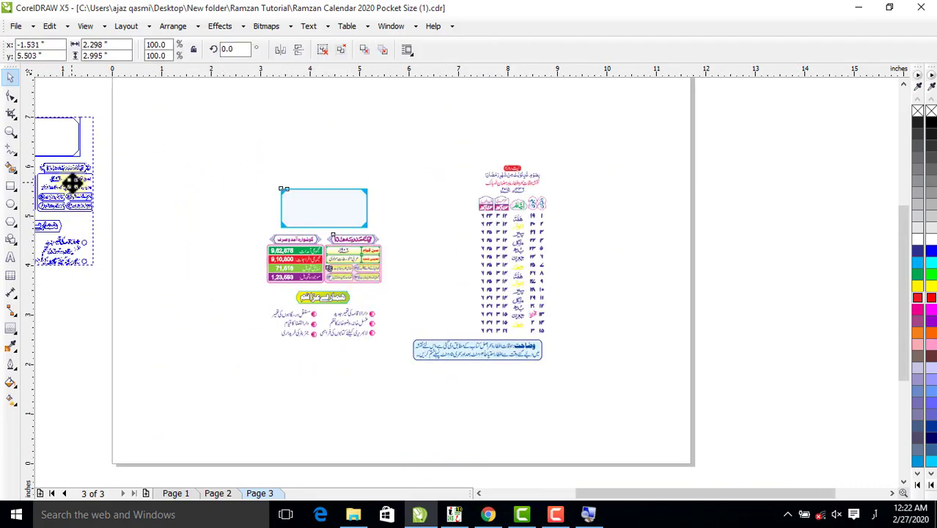
Centre the copied group horizontally and vertically within the flower-bordered frame on page 2.
{"action": "left_click", "coordinate": [224, 493]}
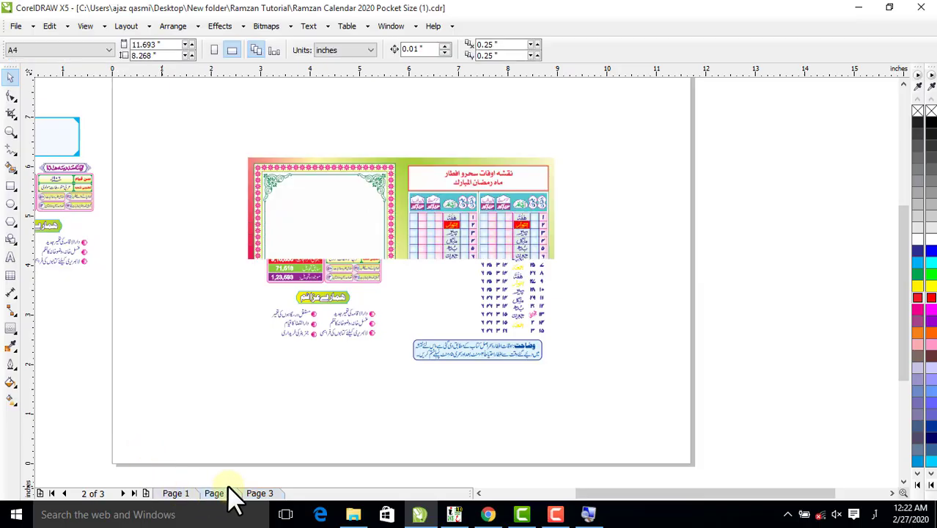
{"action": "left_click", "coordinate": [89, 192]}
{"action": "left_click", "coordinate": [278, 262]}
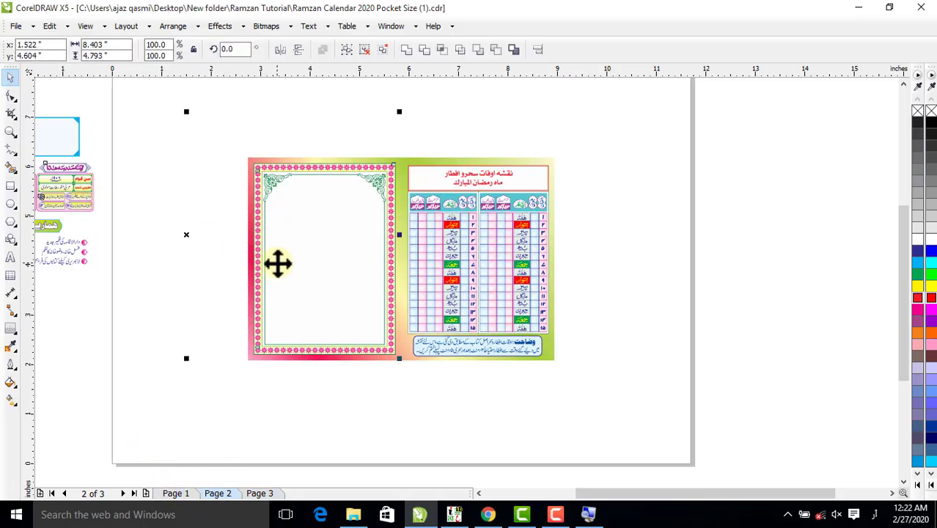
{"action": "key", "text": "c"}
{"action": "key", "text": "e"}
{"action": "left_click", "coordinate": [87, 193]}
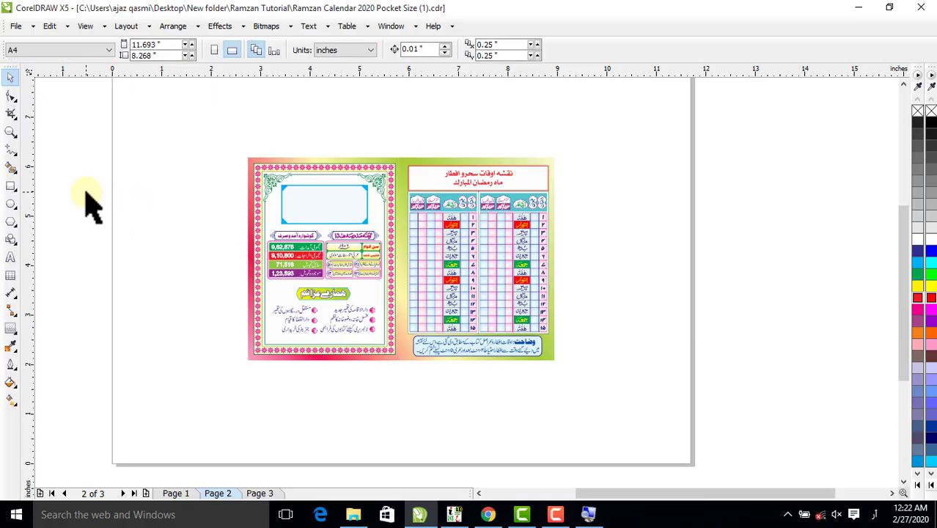
Examine the bullet list and the two statistics tables inside page 2's flower-bordered panel up close.
{"action": "left_click", "coordinate": [10, 131]}
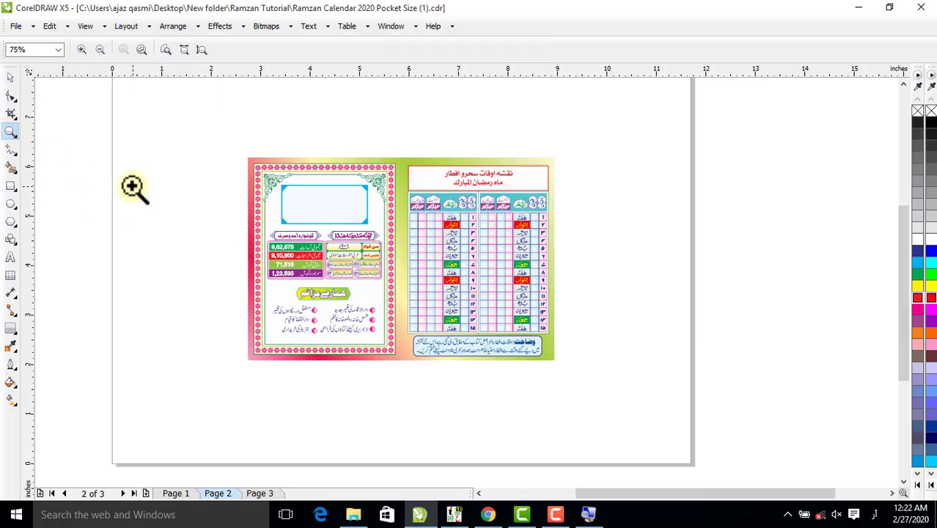
{"action": "key", "text": "F4"}
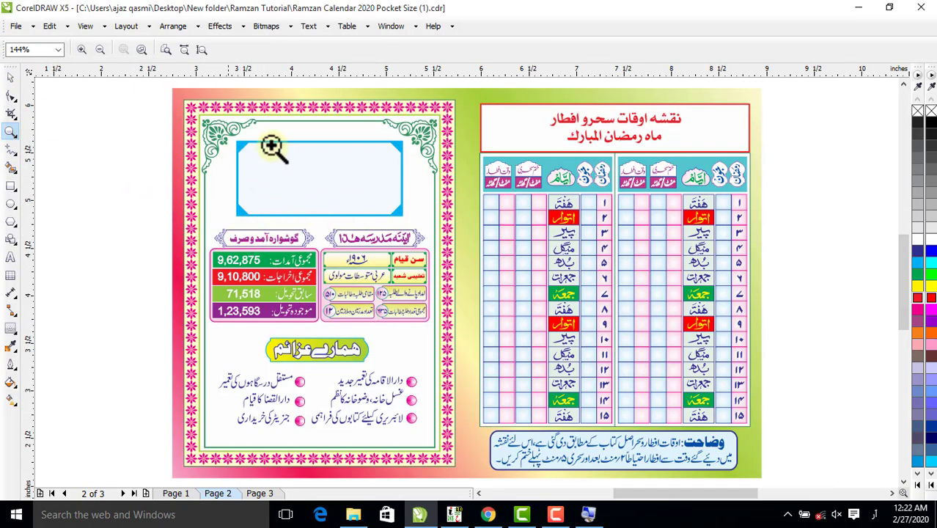
{"action": "left_click", "coordinate": [12, 76]}
{"action": "left_click", "coordinate": [11, 132]}
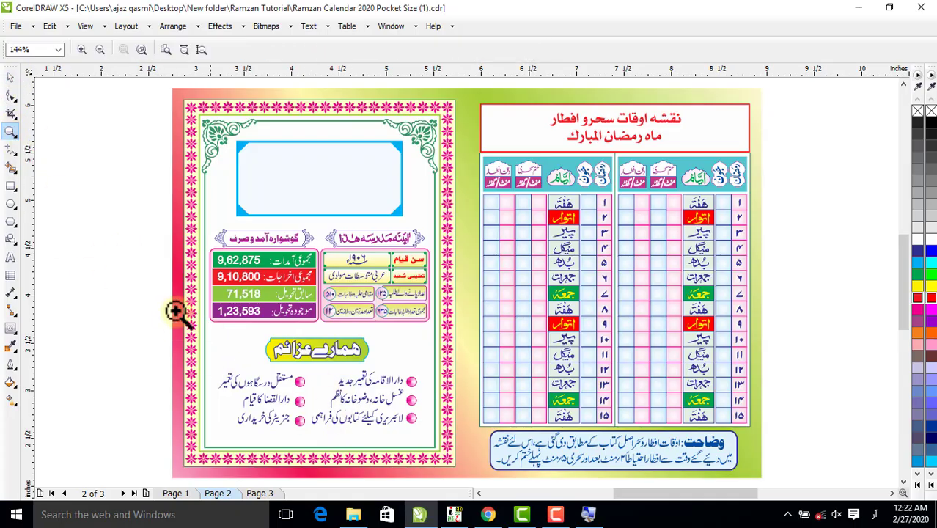
{"action": "left_click_drag", "start_coordinate": [178, 310], "coordinate": [456, 451]}
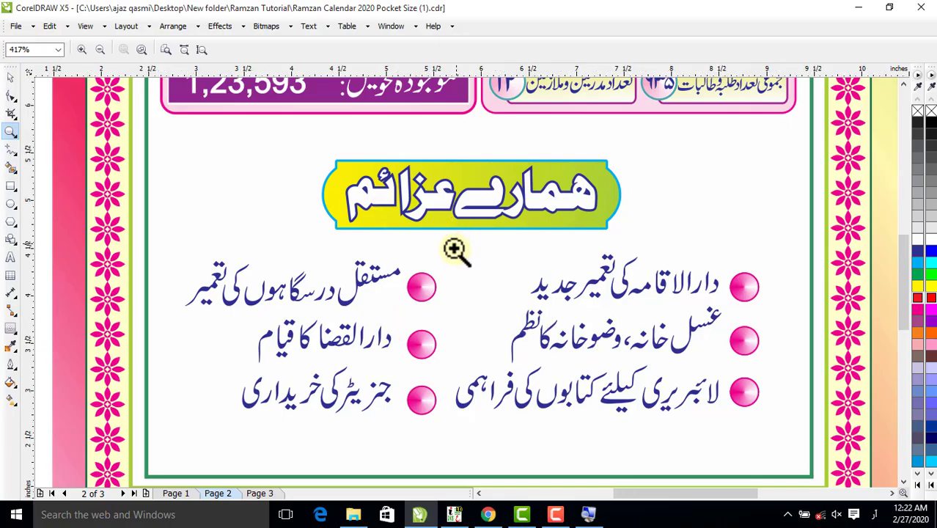
{"action": "right_click", "coordinate": [454, 248]}
{"action": "left_click_drag", "start_coordinate": [199, 226], "coordinate": [436, 321]}
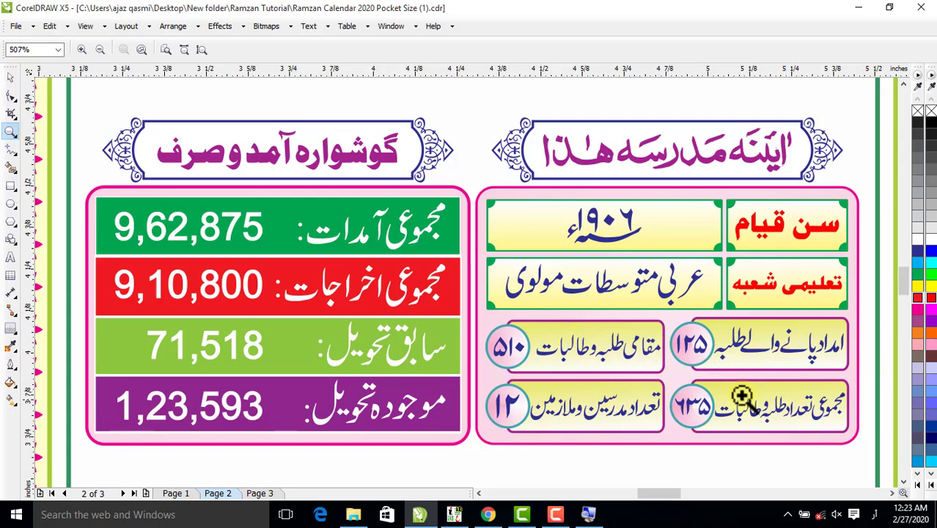
{"action": "key", "text": "F4"}
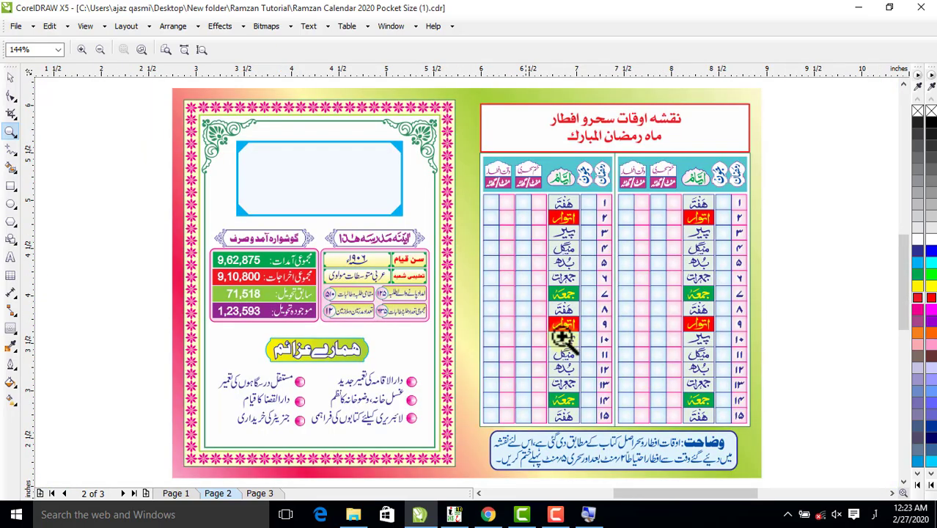